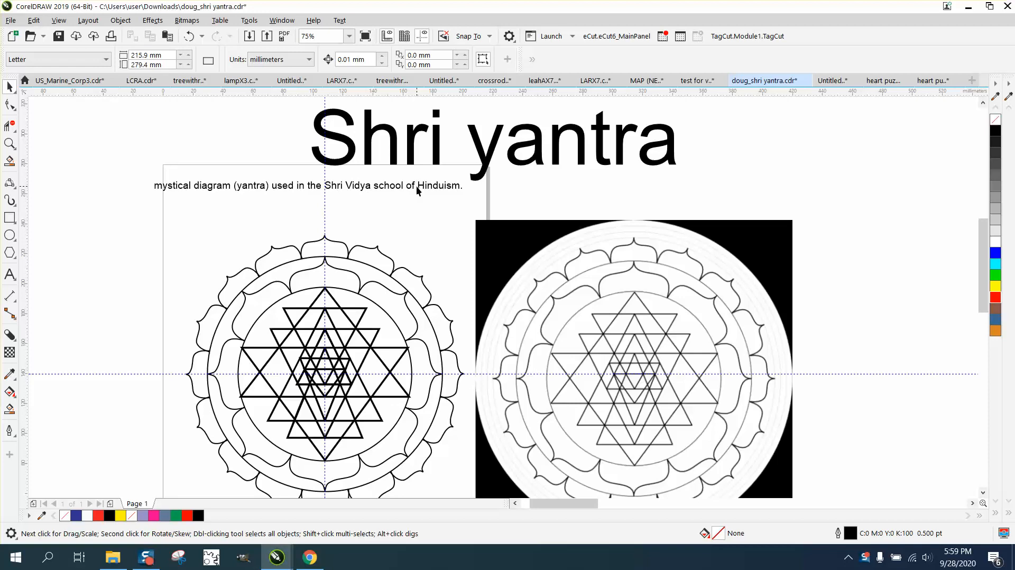
Step: Delete the 'mystical diagram (yantra)…' caption line below the Shri yantra title
click(417, 185)
key(Delete)
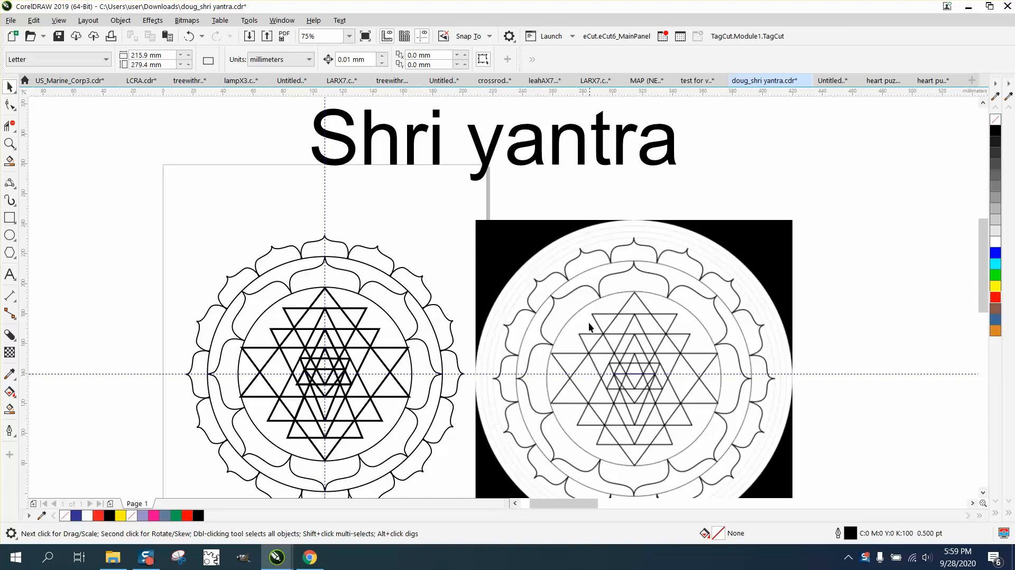
Step: Zoom to the right-hand reference yantra and switch the document units to inches
click(9, 142)
drag(181, 215, 465, 481)
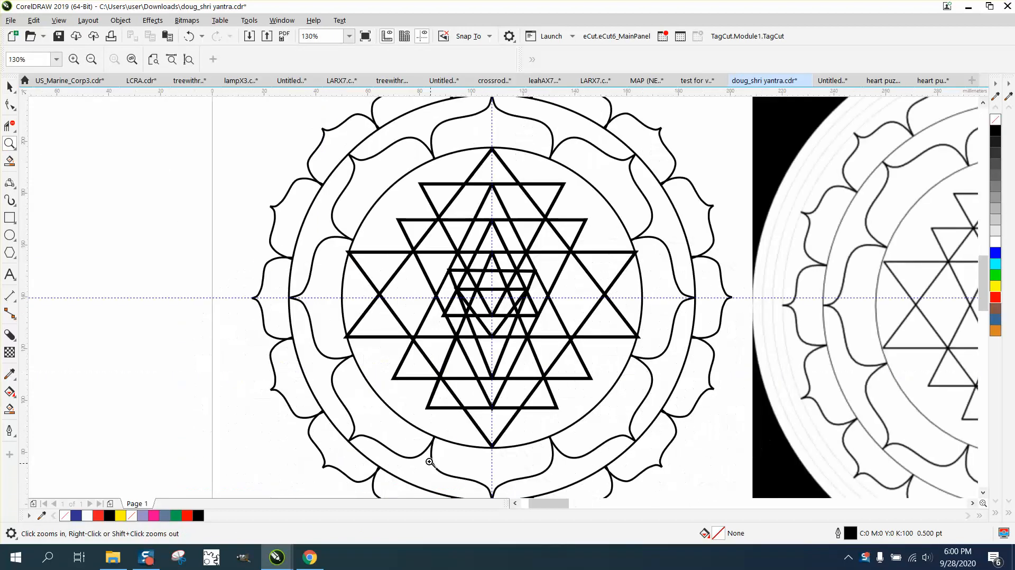
right_click(288, 397)
right_click(288, 396)
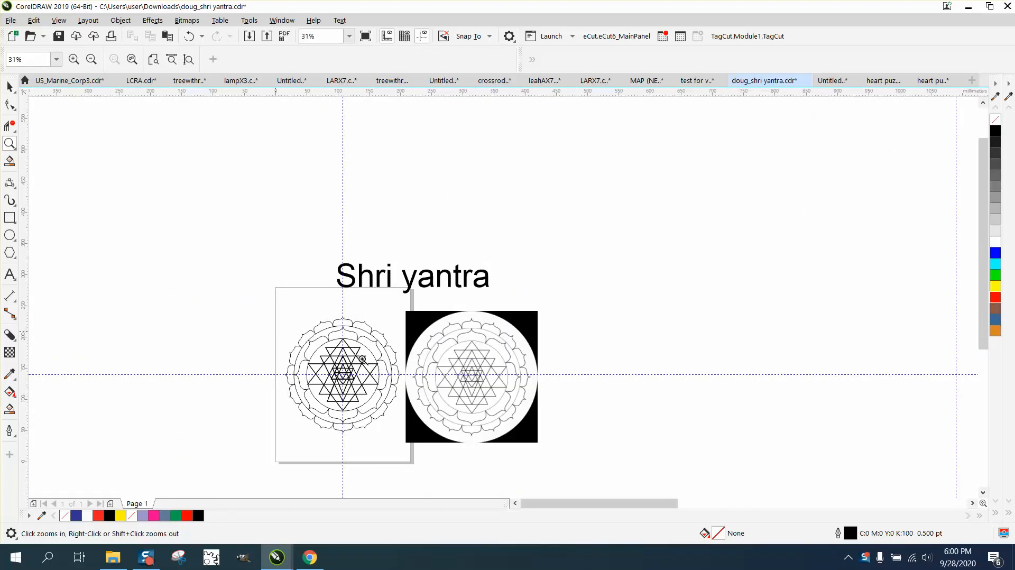
drag(394, 313, 587, 451)
click(9, 86)
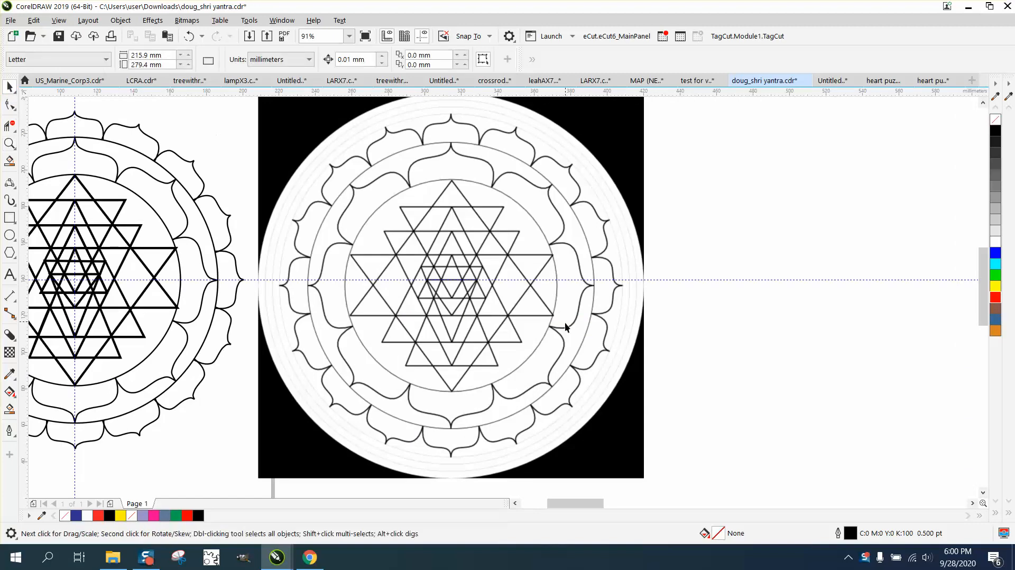
click(405, 221)
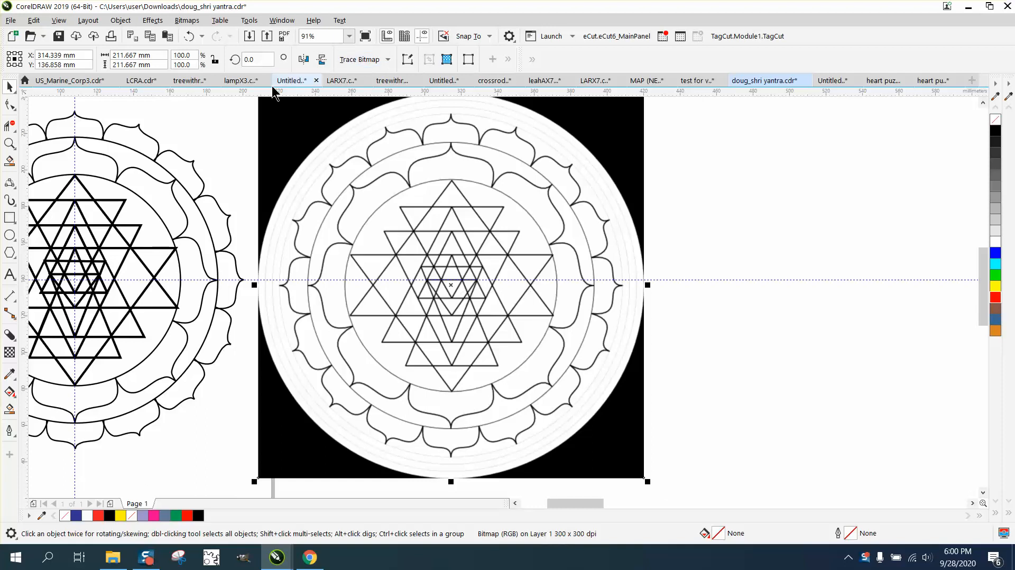
click(233, 112)
click(310, 59)
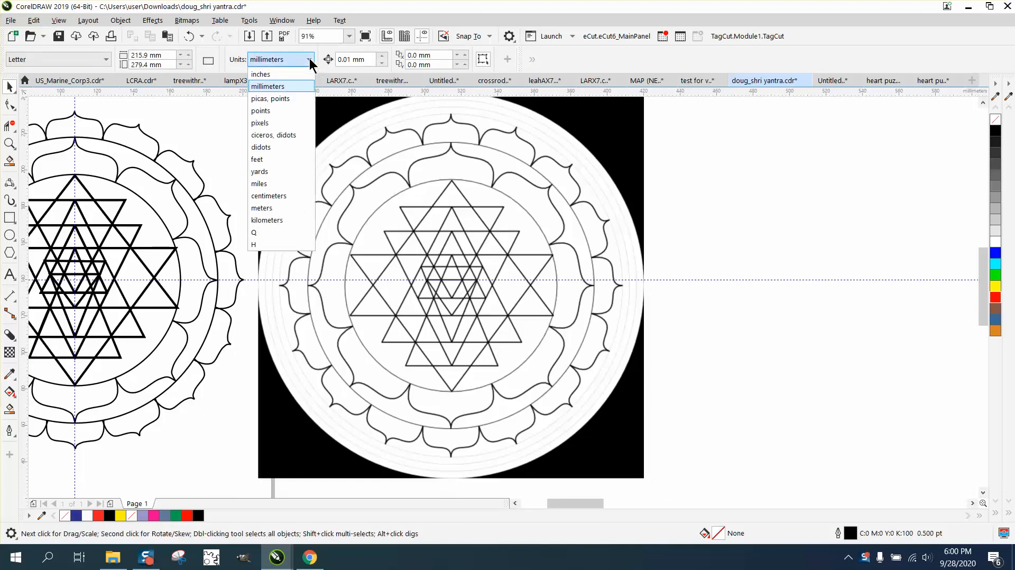
click(270, 75)
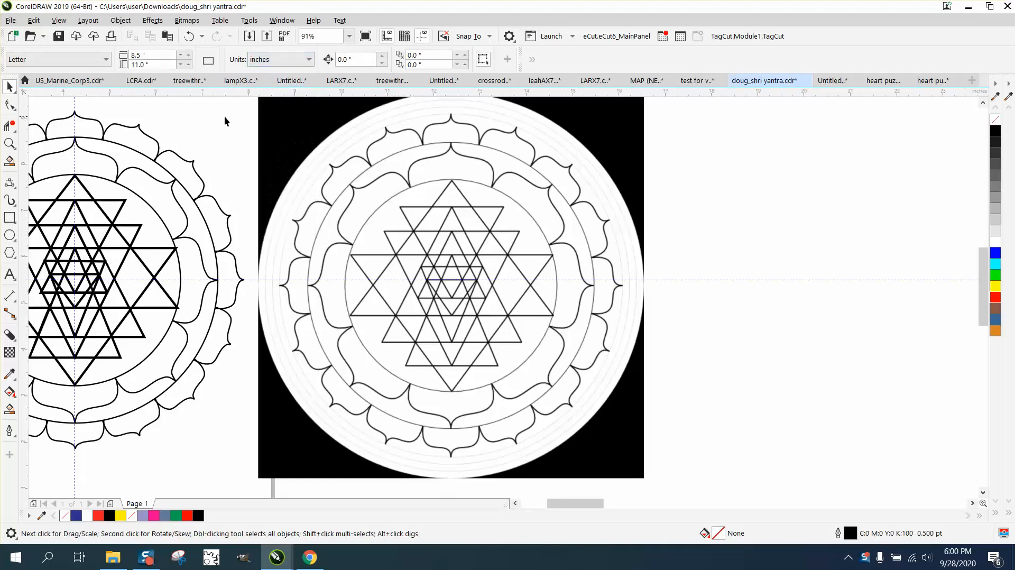
Step: Set the nudge distance to 9.0 inches
click(324, 142)
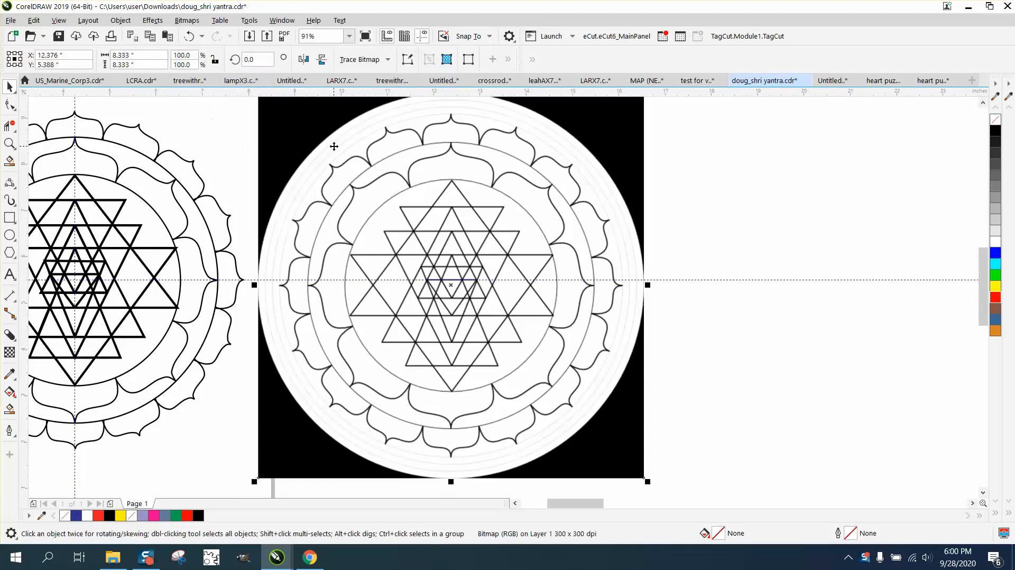
click(191, 112)
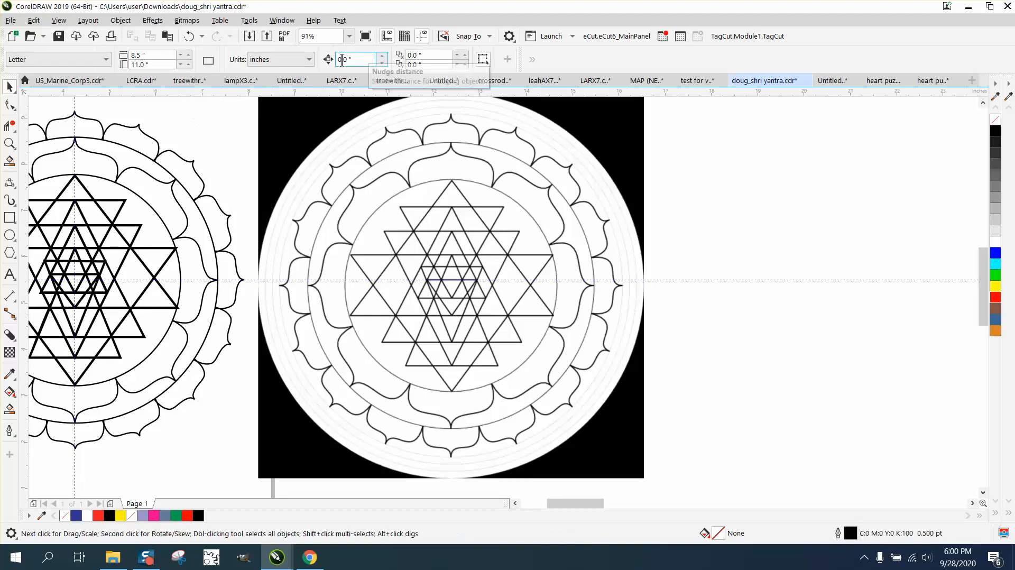
double_click(358, 59)
text(9)
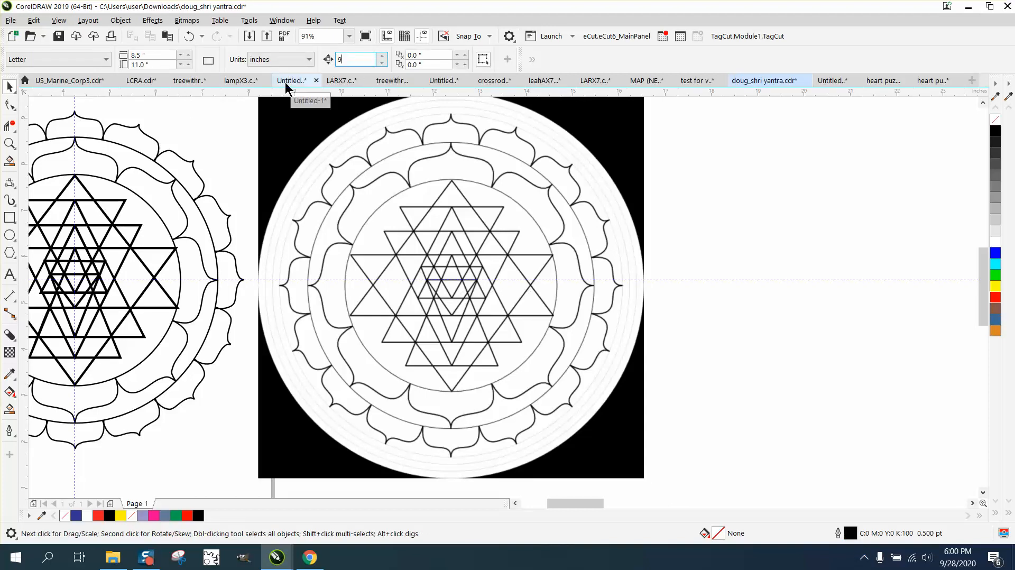
key(Return)
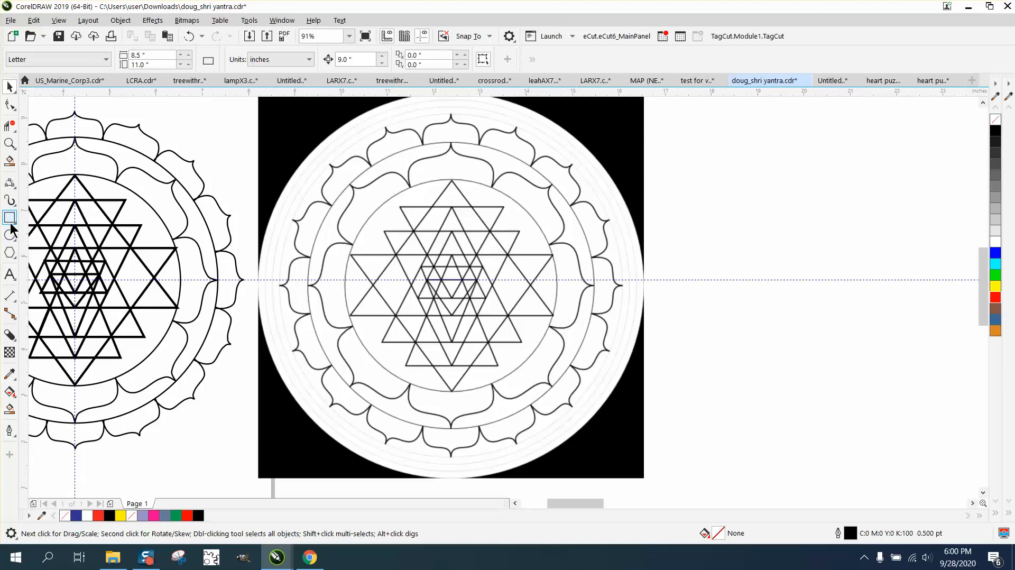
Step: Draw a three-sided polygon with a red outline and centre it over the reference yantra's large upward triangle
click(11, 256)
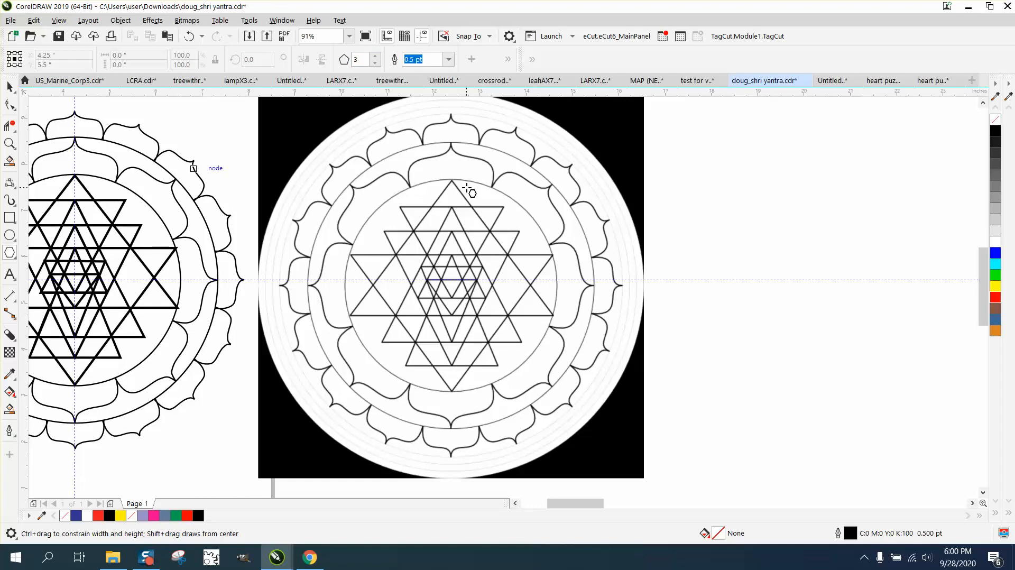
mouse_move(741, 186)
mouse_down()
mouse_move(708, 239)
mouse_move(505, 330)
mouse_move(527, 344)
mouse_move(516, 358)
mouse_move(523, 317)
mouse_up()
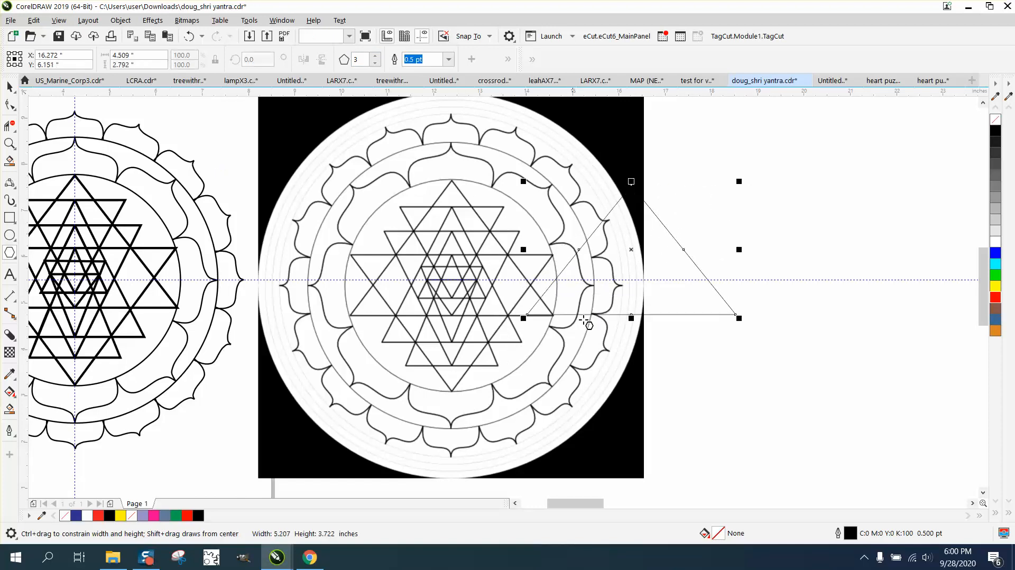
right_click(995, 297)
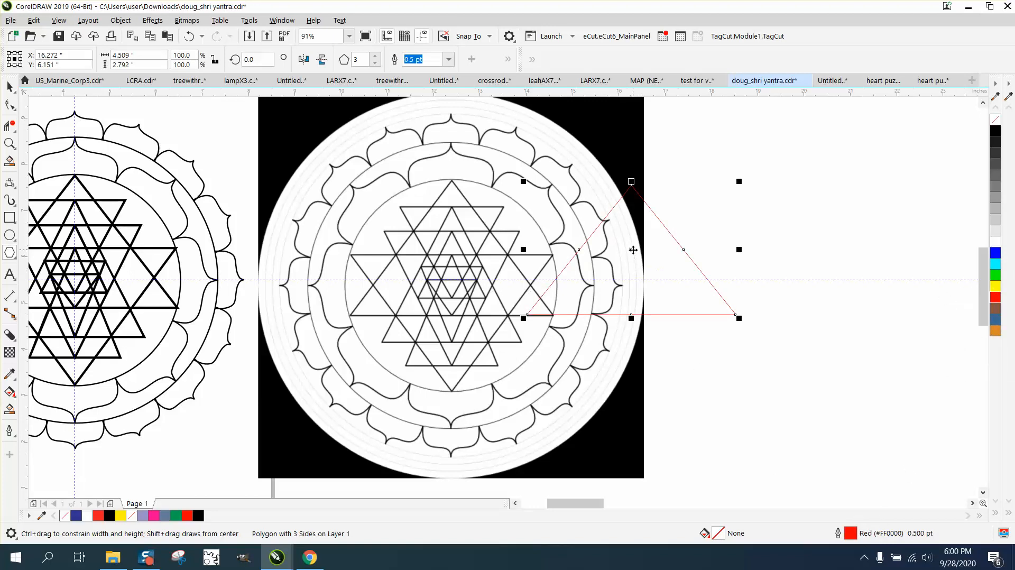
drag(631, 253, 455, 252)
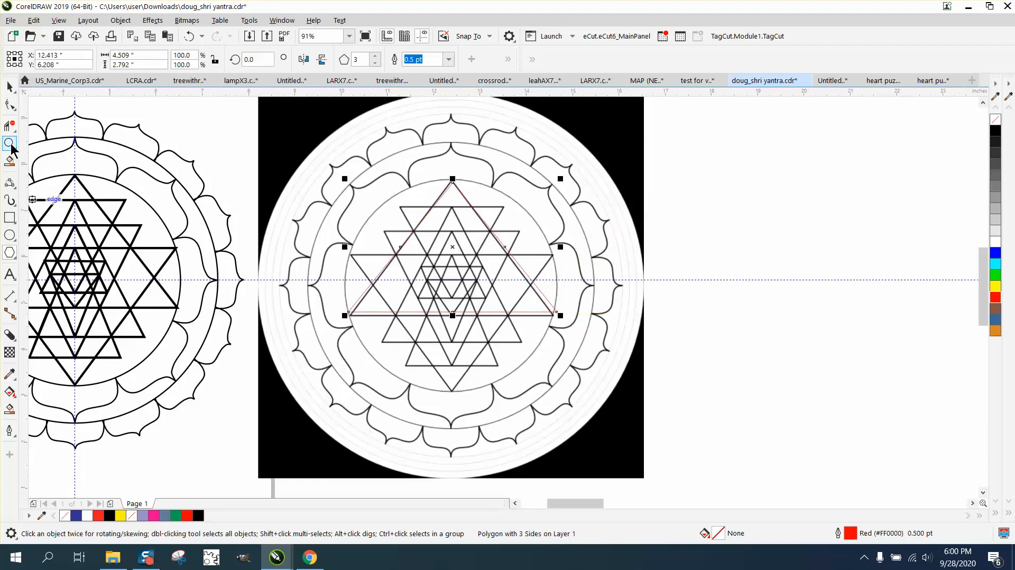
Step: Resize the red triangle to about 4.429" × 2.915" to trace the yantra's outer upward triangle
click(10, 144)
drag(317, 132, 690, 394)
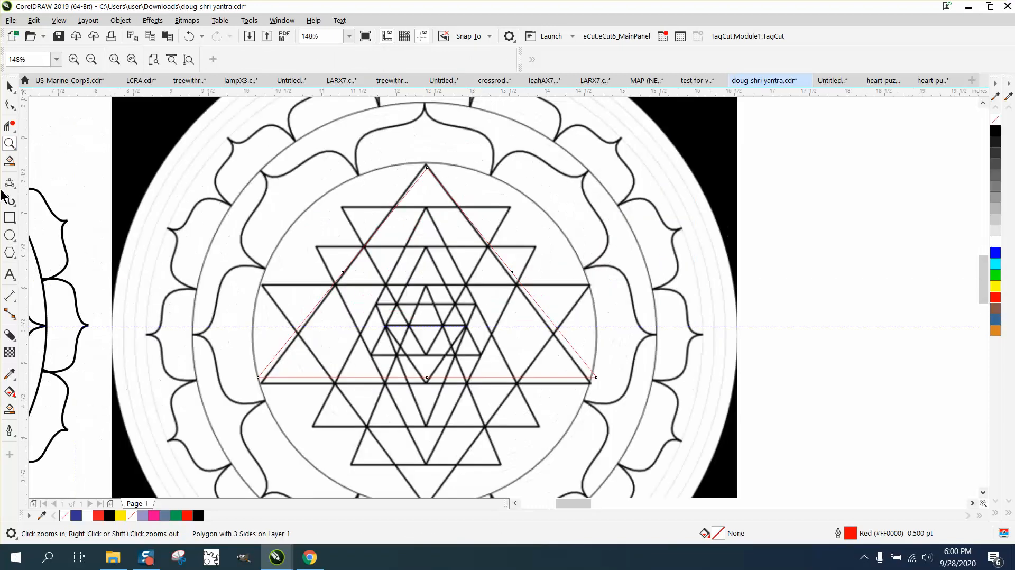
click(10, 87)
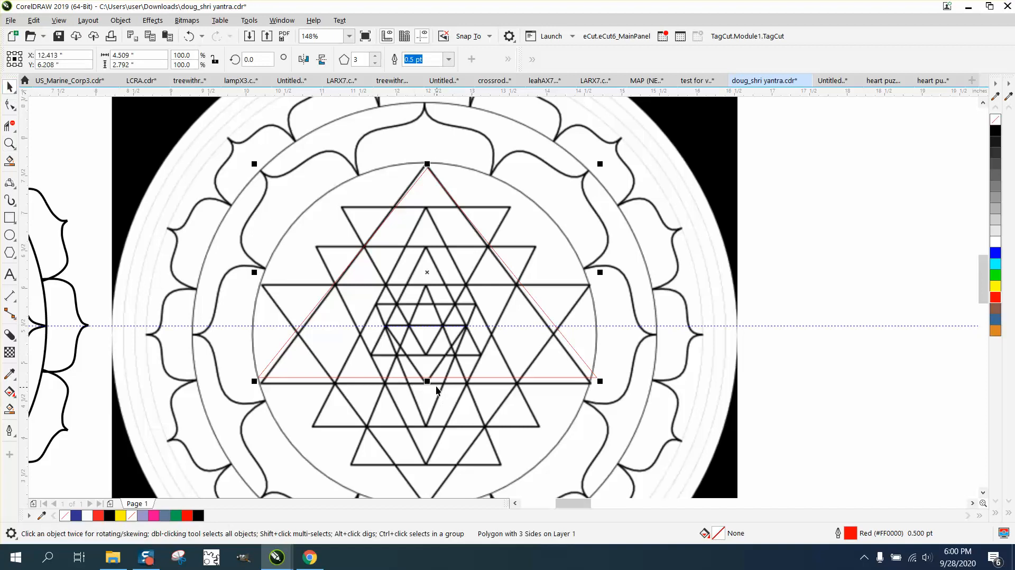
drag(427, 381, 427, 390)
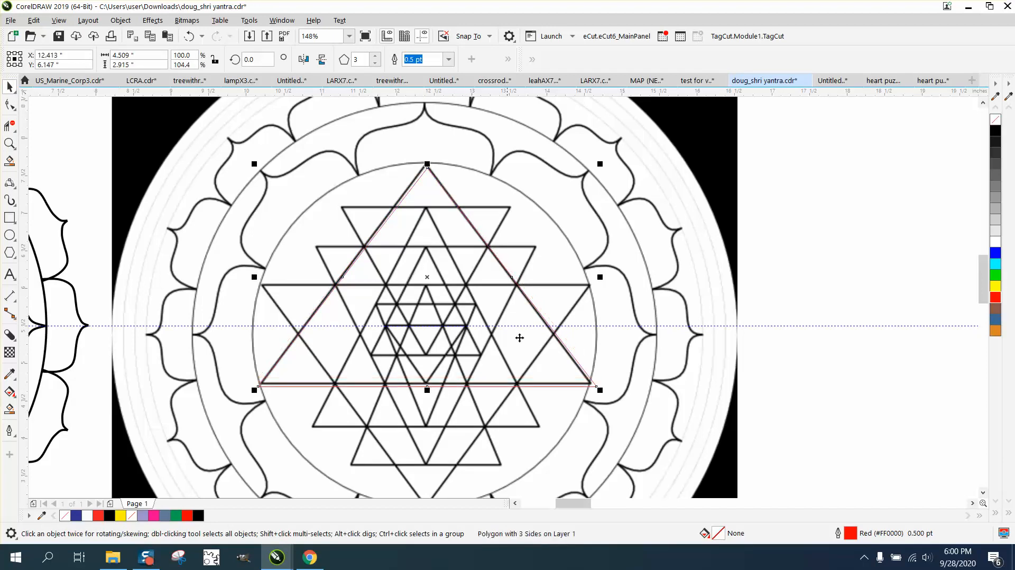
drag(602, 277, 597, 277)
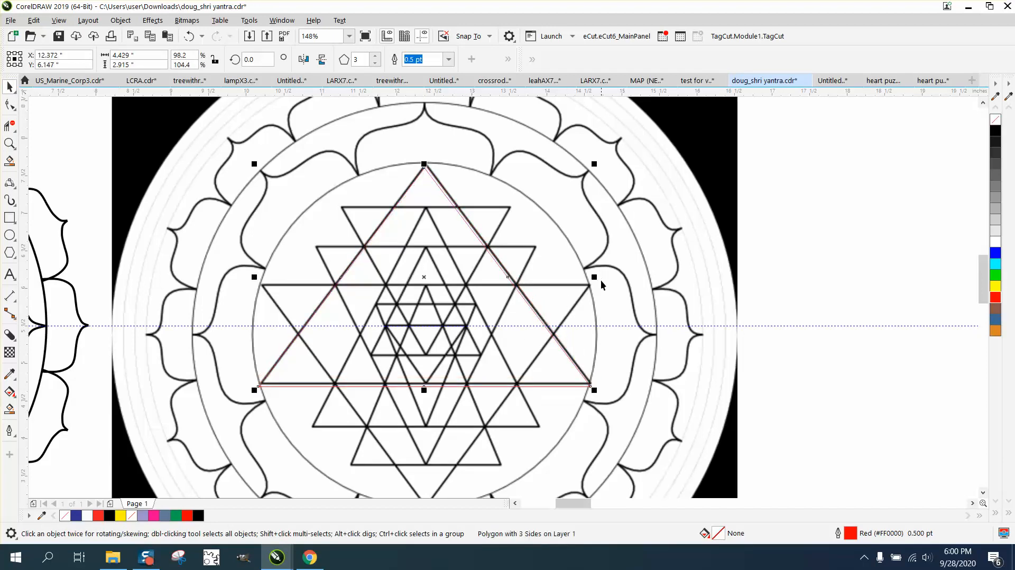
Step: Set the nudge distance to 0.001 inch and shift the triangle into exact alignment
click(842, 349)
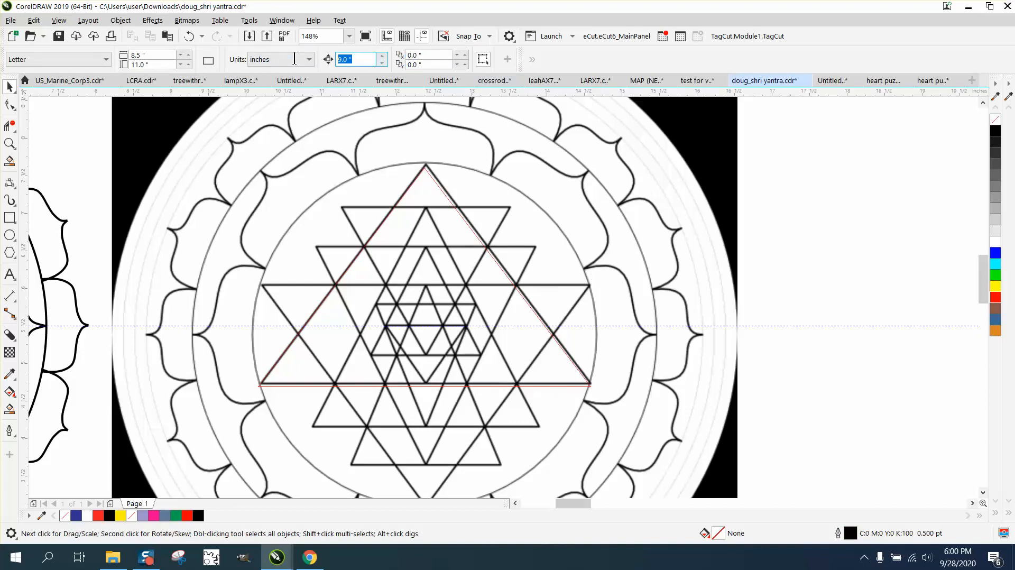
key(BackSpace)
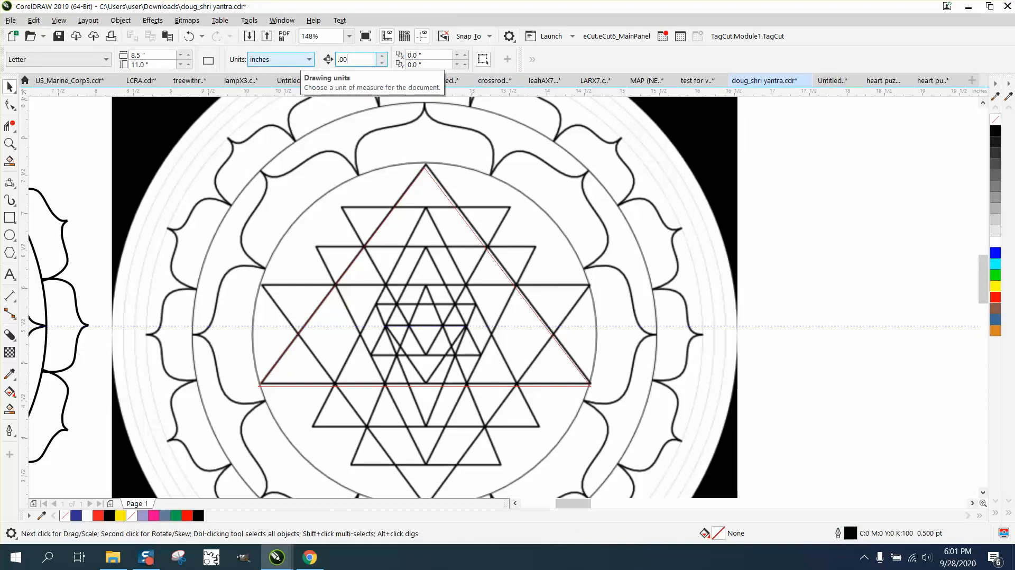
click(453, 207)
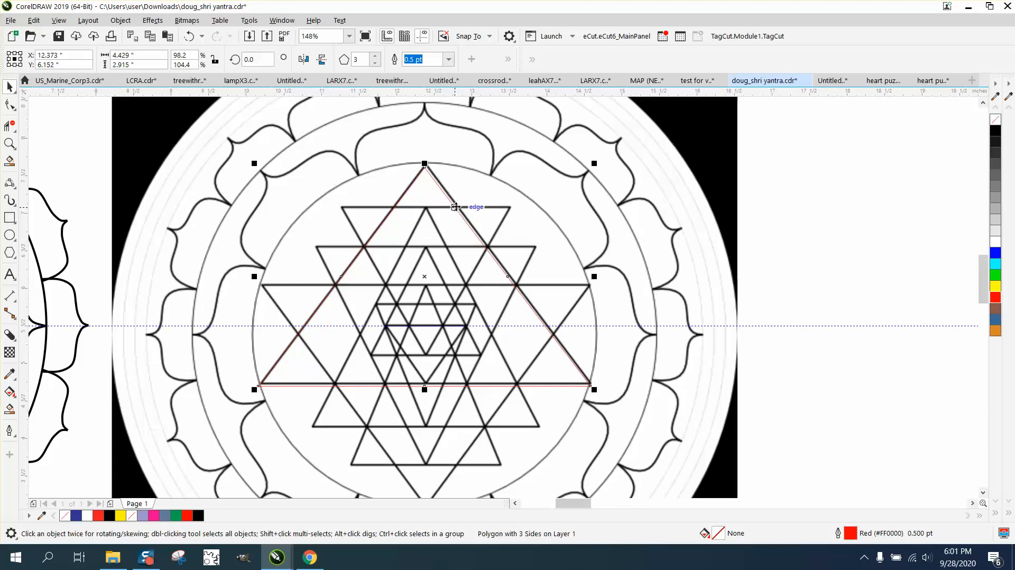
drag(454, 208, 456, 205)
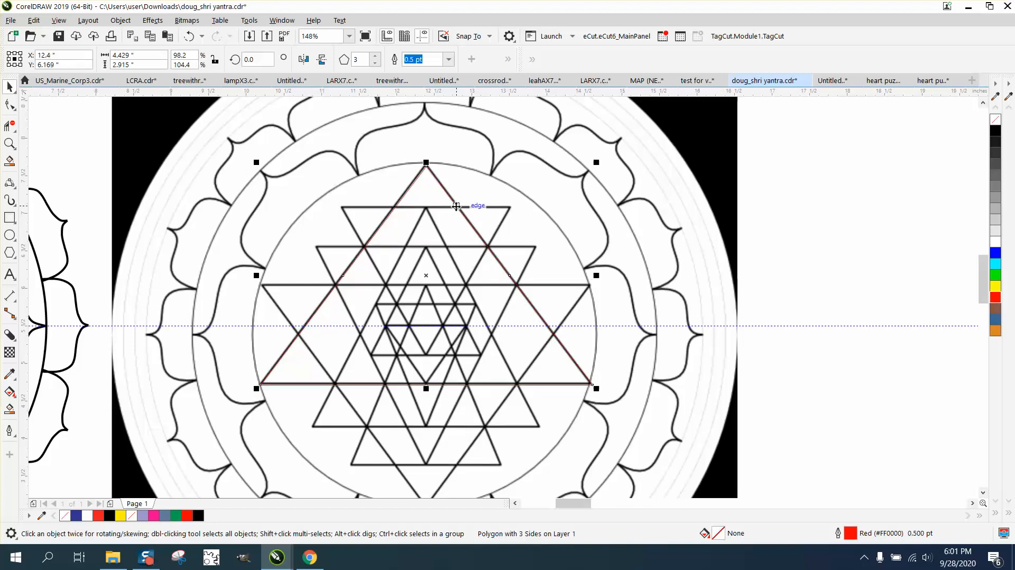
click(775, 293)
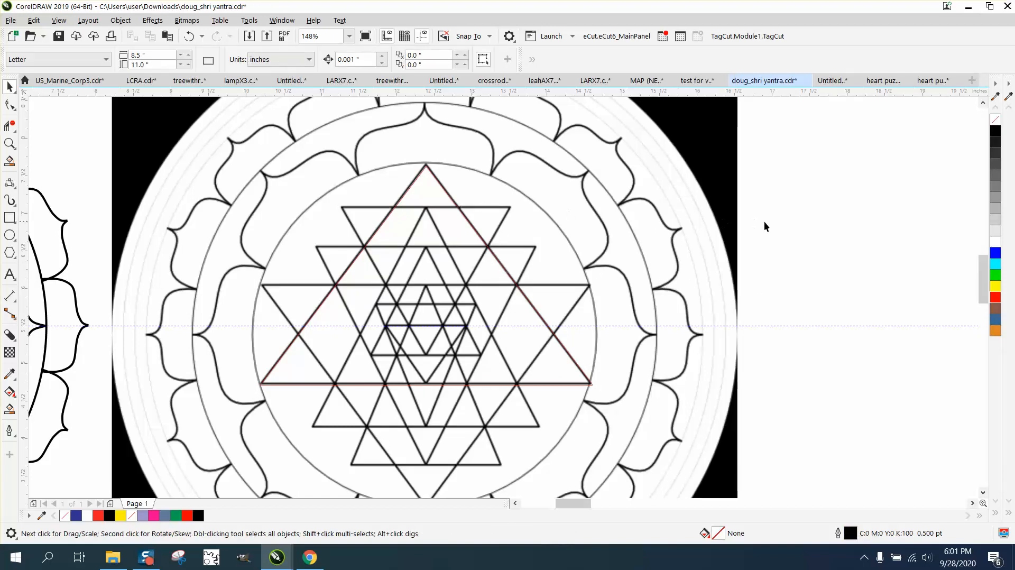
click(463, 215)
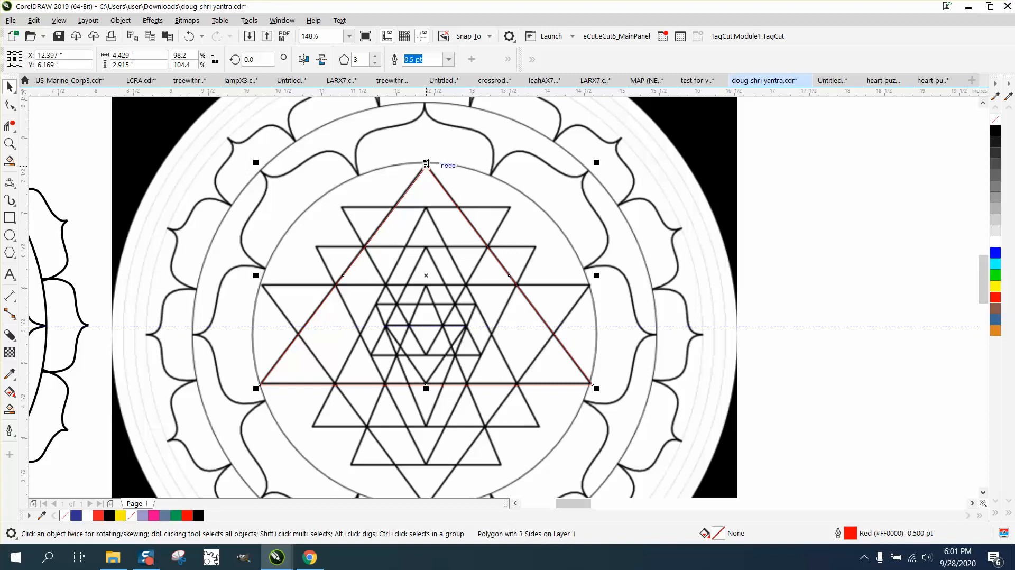
Step: Move the red triangle lower and adjust its width to fit the yantra's lines
drag(429, 272, 425, 313)
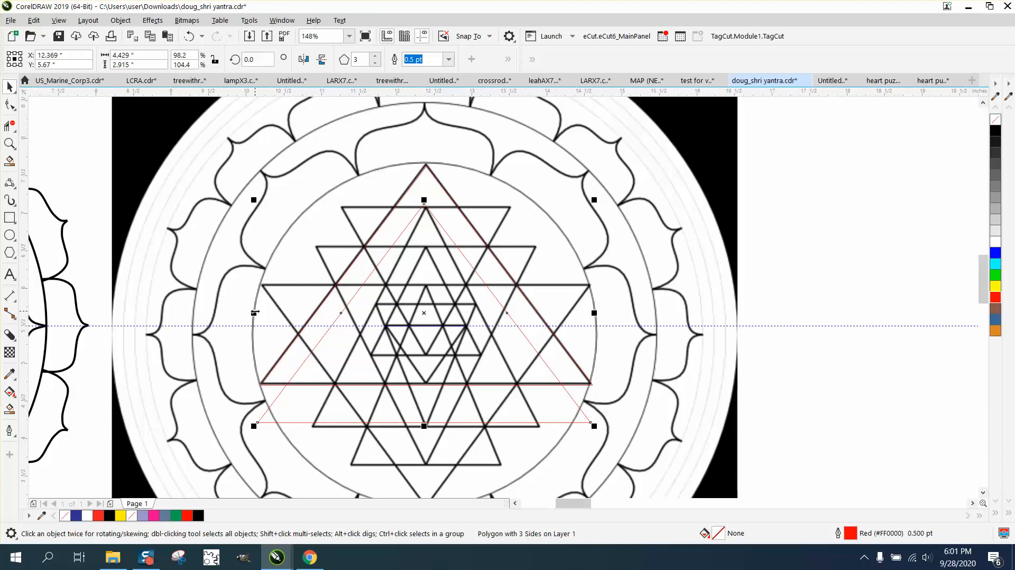
drag(254, 312, 375, 313)
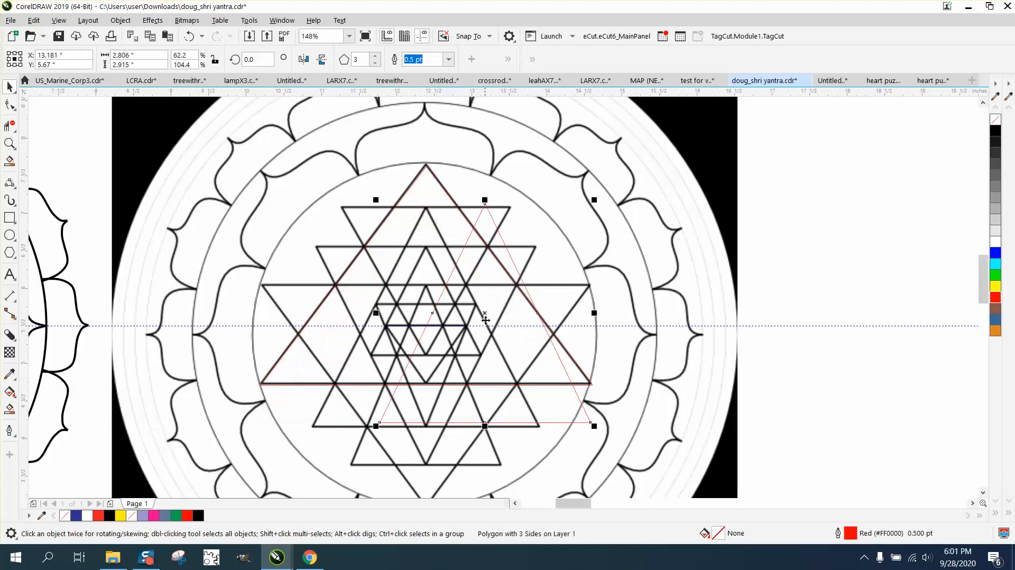
drag(485, 320, 428, 322)
drag(537, 318, 544, 318)
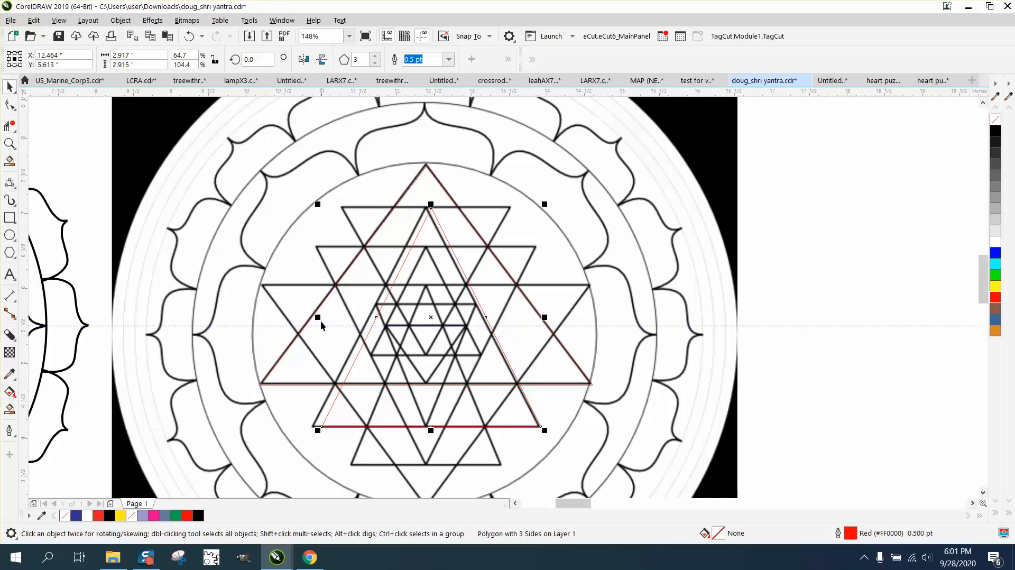
drag(318, 317, 309, 318)
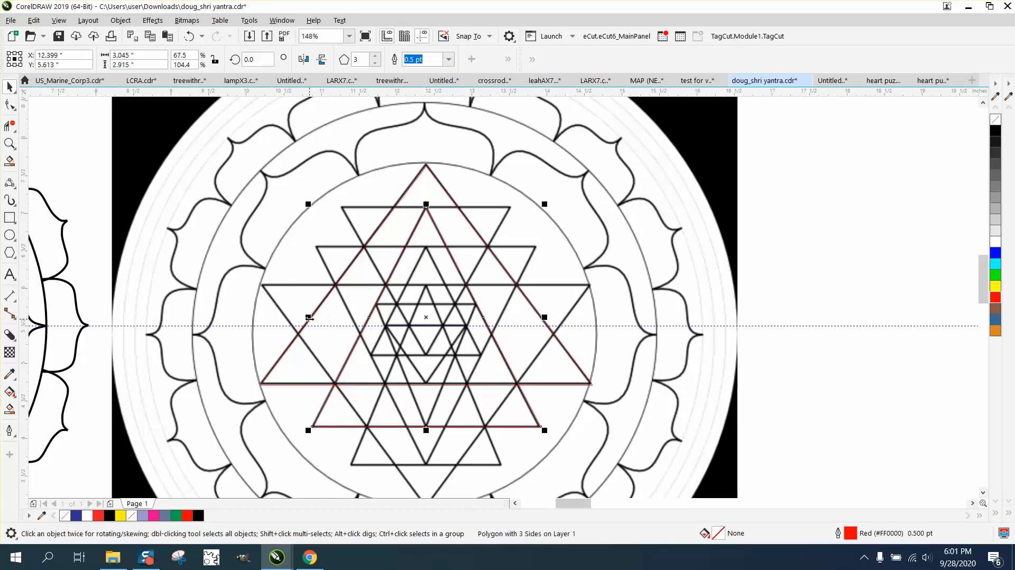
Step: Duplicate the triangle and resize the copy to 2.007" × 2.434" over a smaller upward triangle
key(ctrl+d)
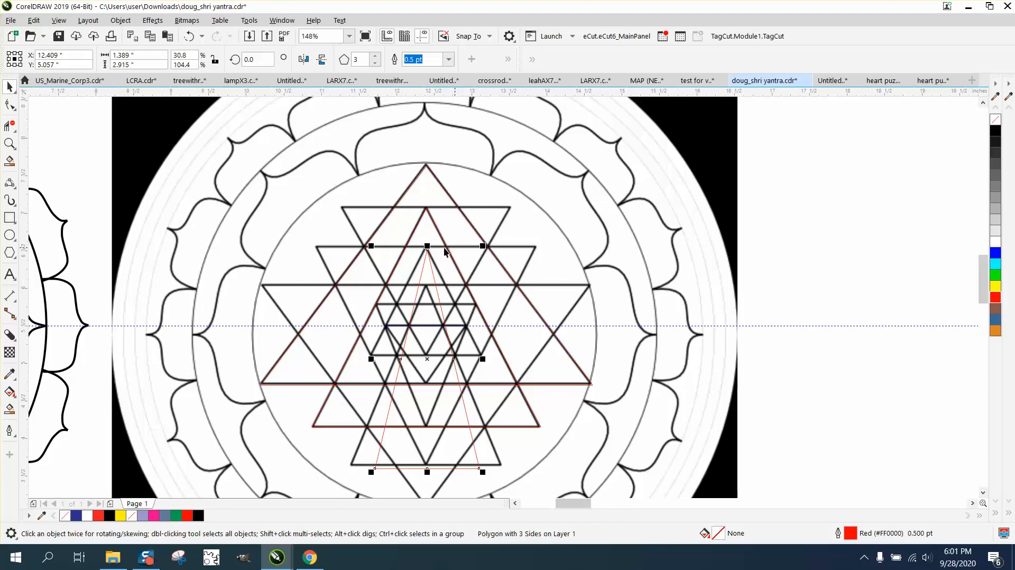
drag(426, 246, 428, 282)
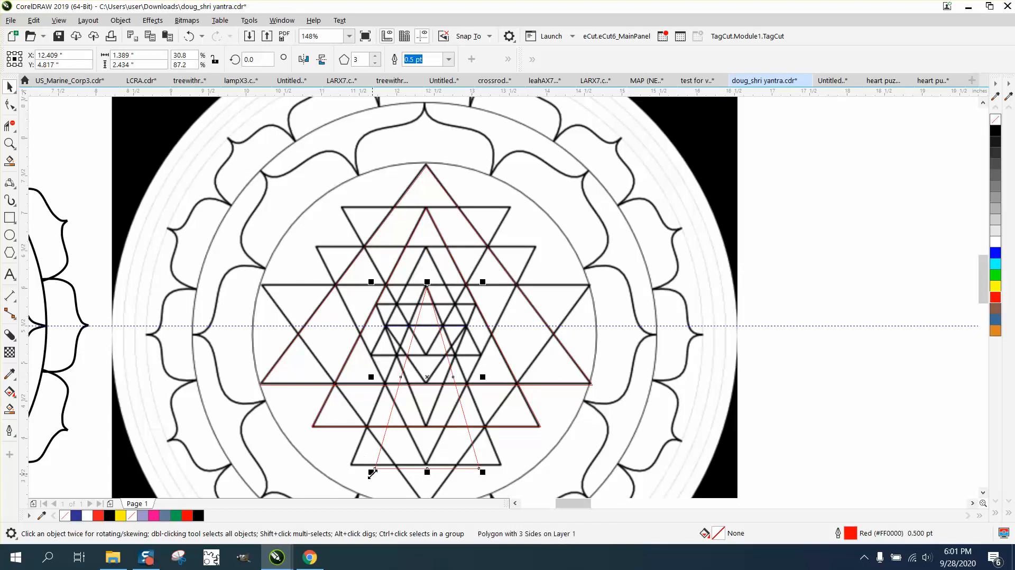
drag(373, 380, 349, 381)
drag(482, 377, 506, 377)
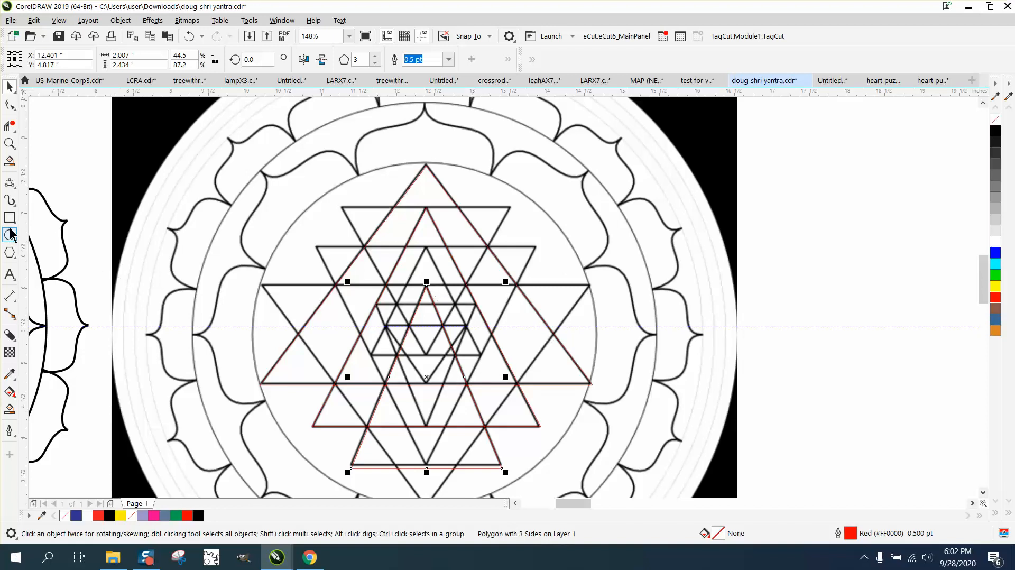
Step: Draw another triangle, outline it red, and fit it over one of the yantra's upward triangles
click(10, 252)
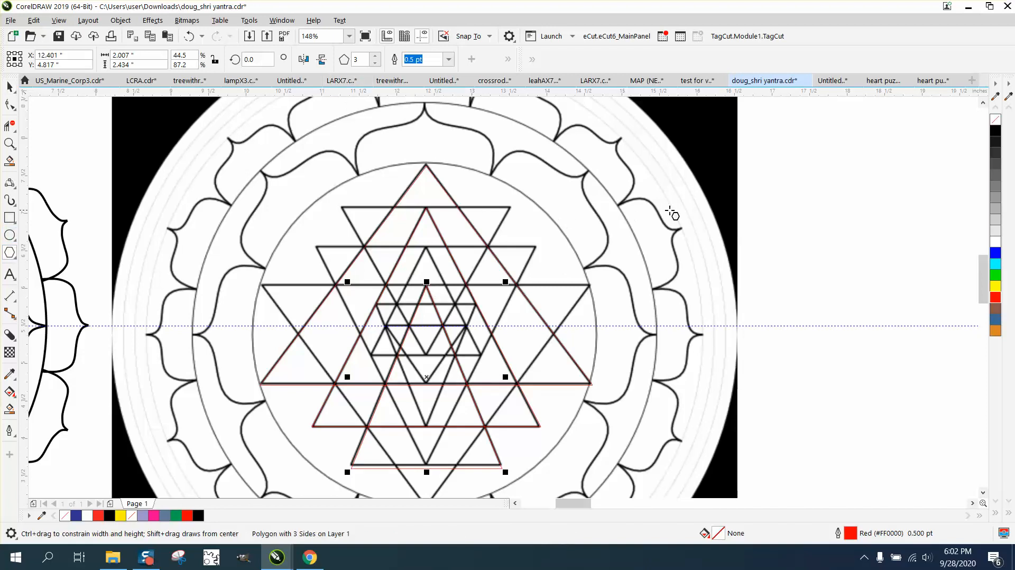
drag(827, 207, 754, 300)
key(space)
click(786, 240)
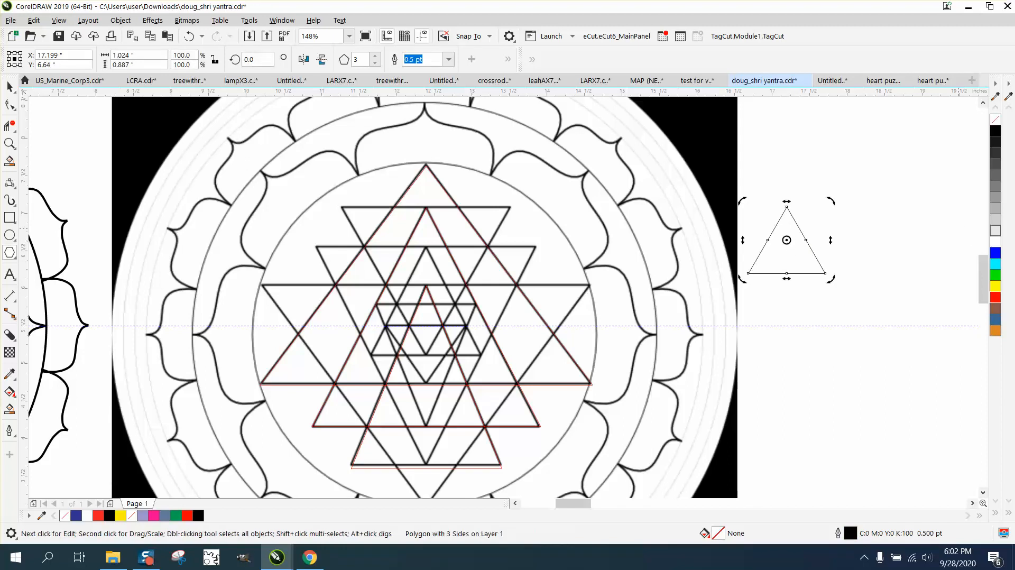
right_click(995, 297)
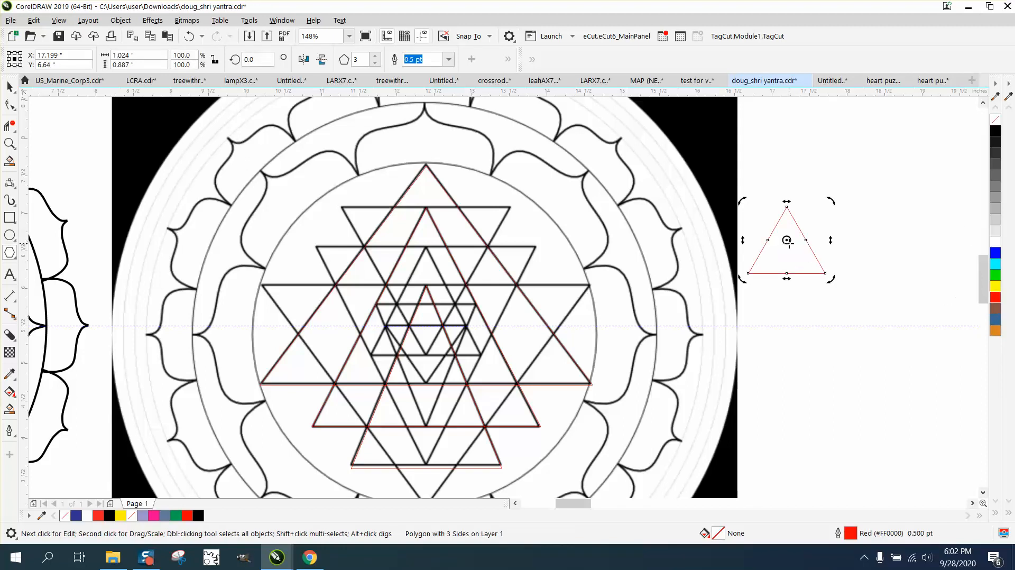
click(786, 240)
drag(785, 240, 518, 361)
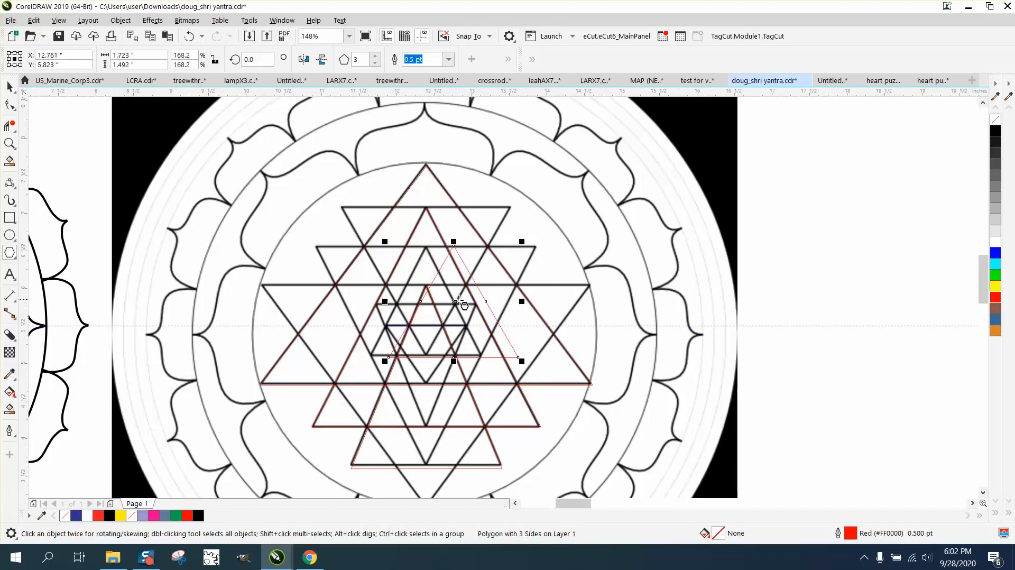
drag(455, 308, 435, 308)
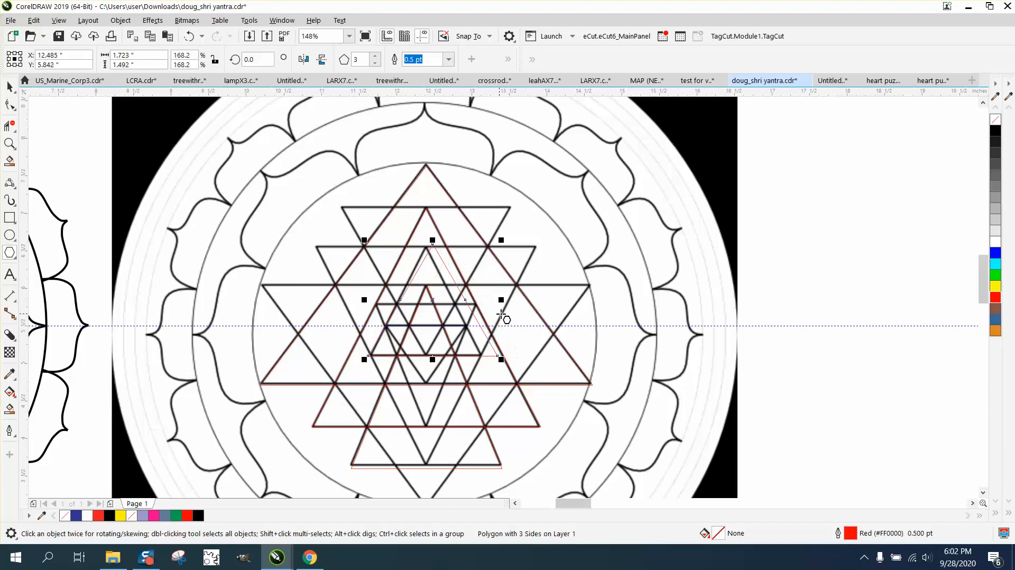
drag(502, 300, 486, 299)
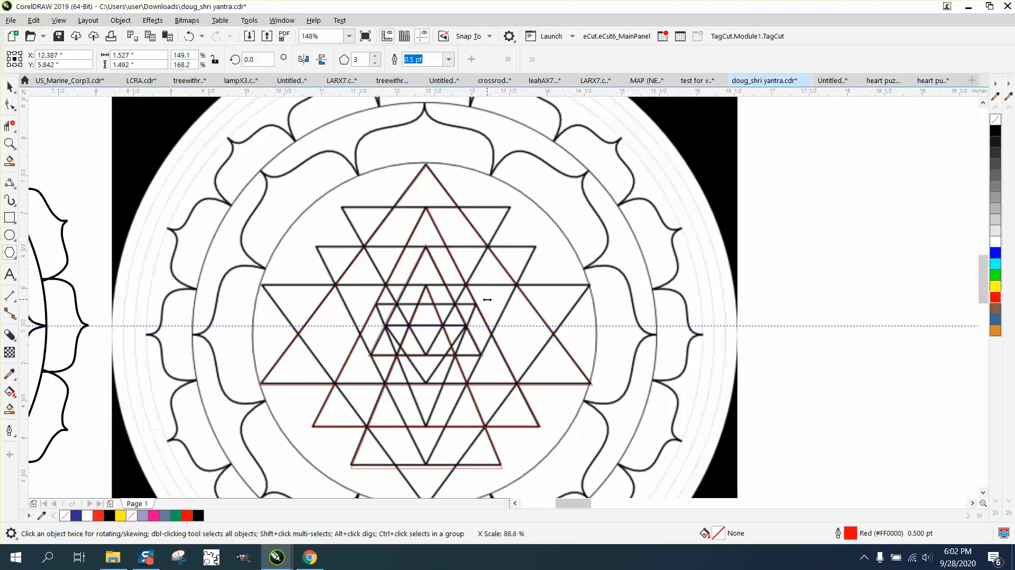
scroll(461, 288, down, 2)
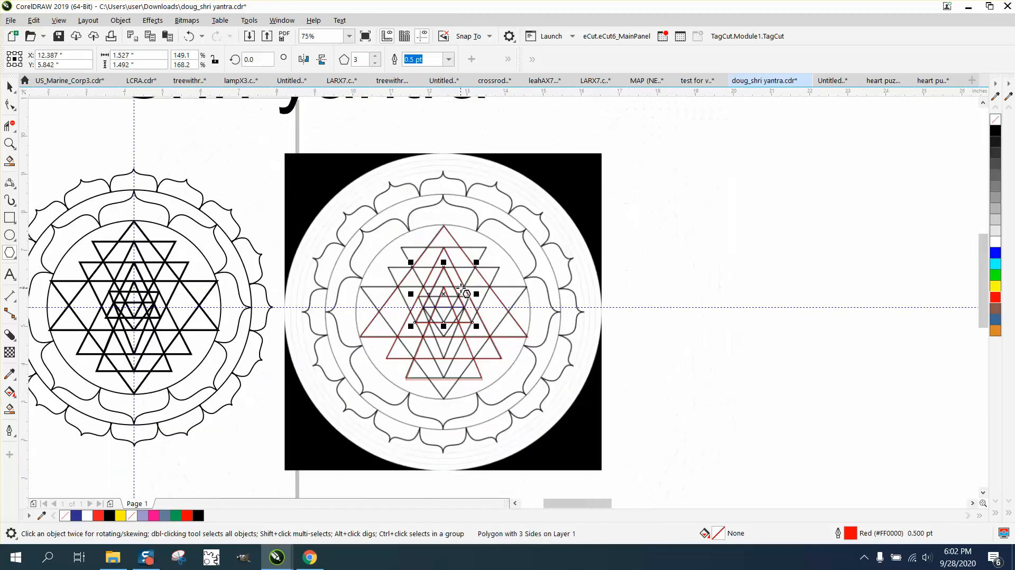
Step: Set the nudge distance to 9 inches and move all four red triangles 9 inches right
click(10, 86)
click(576, 164)
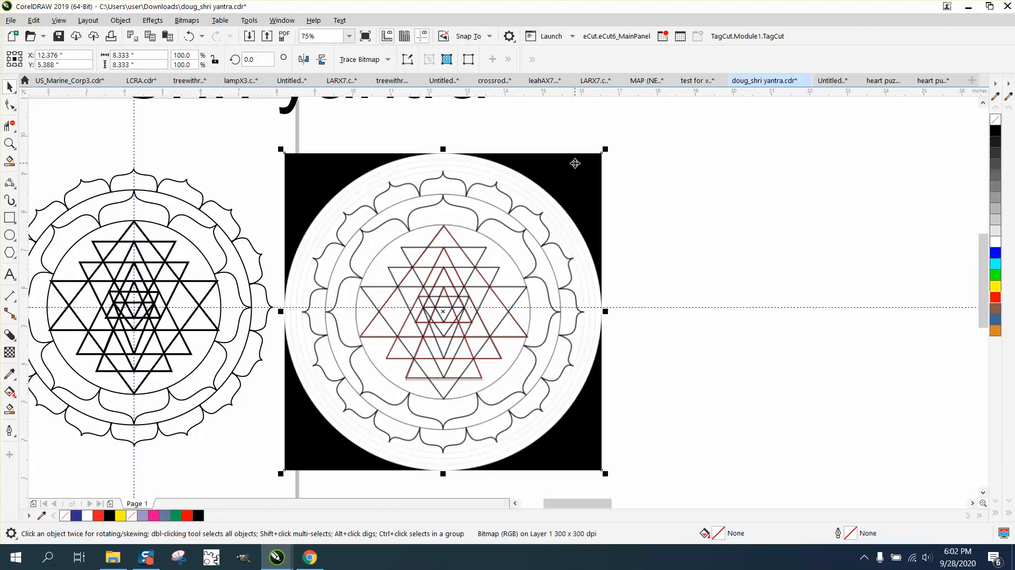
click(685, 159)
click(351, 64)
text(9)
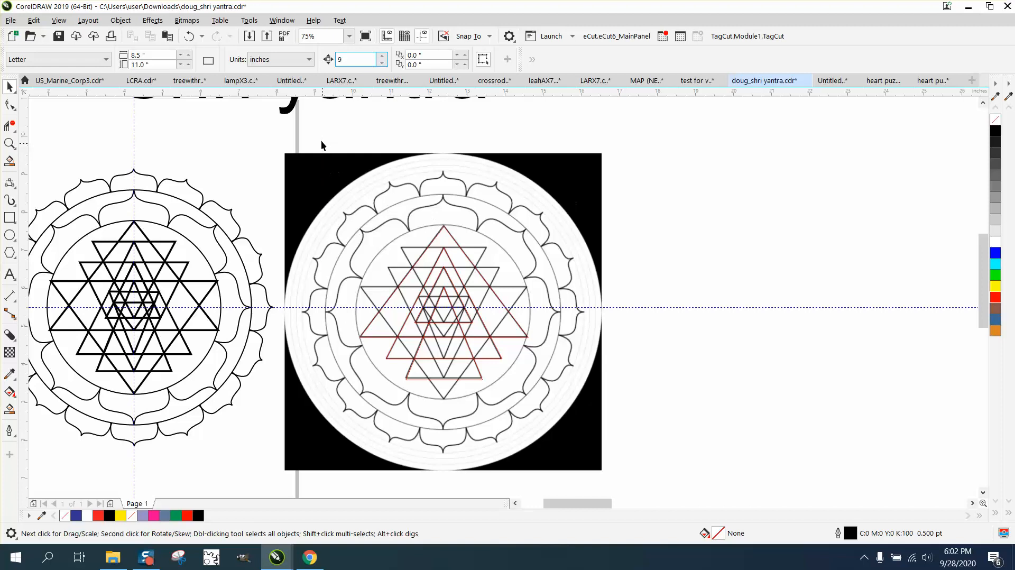
drag(321, 141, 583, 434)
key(Right)
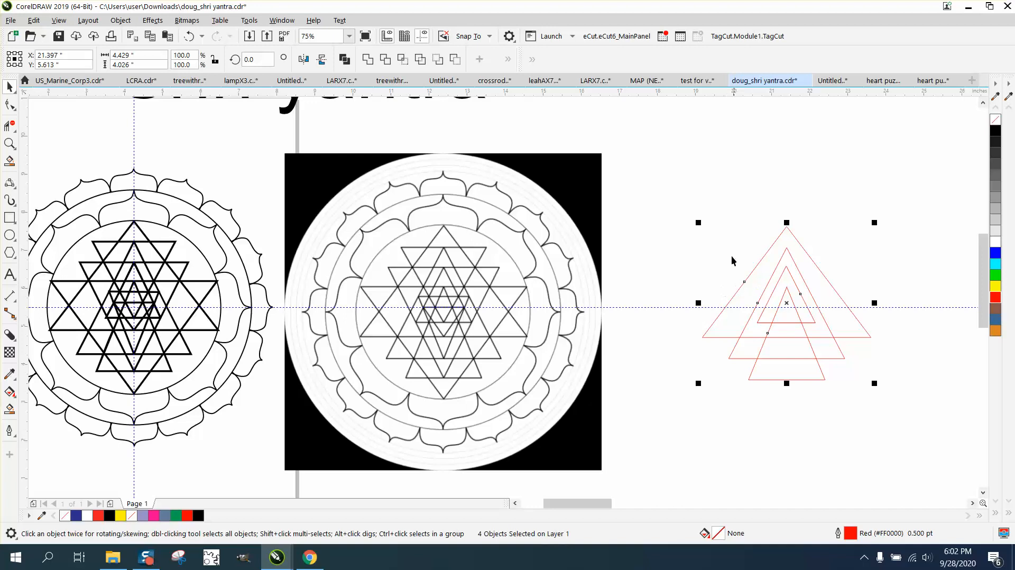
Step: Flip the outer red triangle upside down and align it over the yantra at 3.045" × 2.915"
click(765, 262)
click(760, 261)
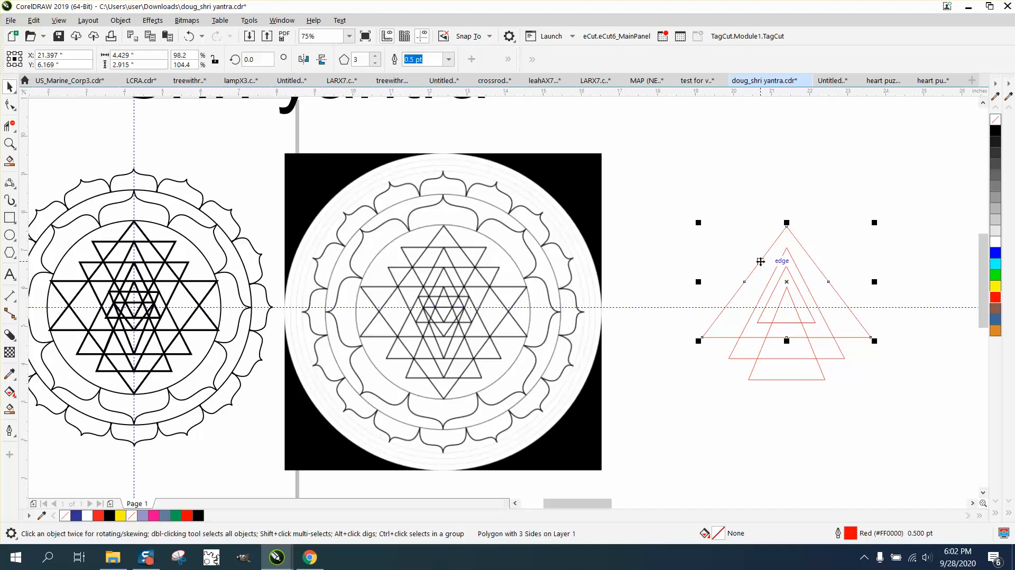
click(304, 61)
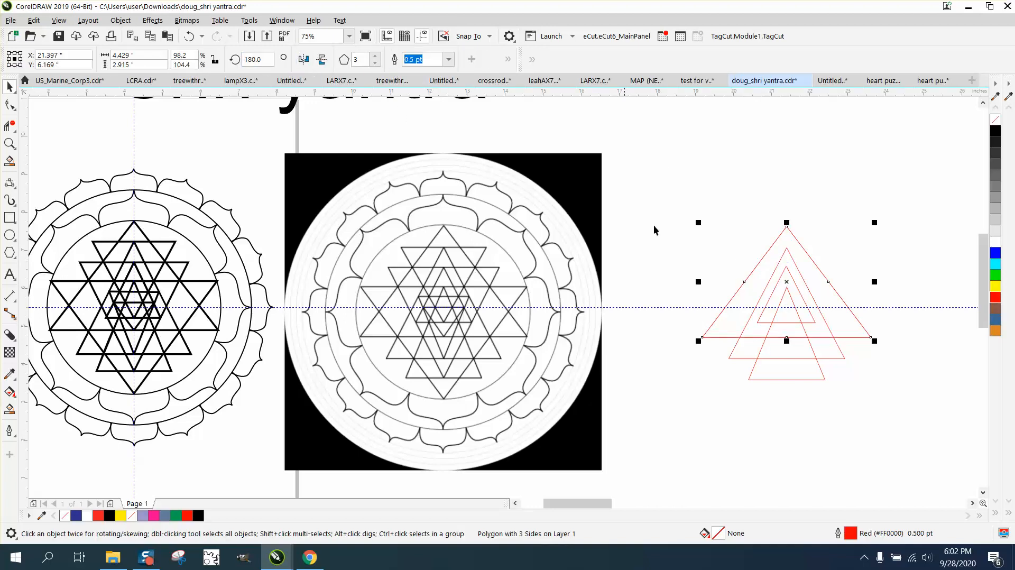
click(321, 59)
drag(794, 287, 443, 350)
drag(443, 349, 444, 348)
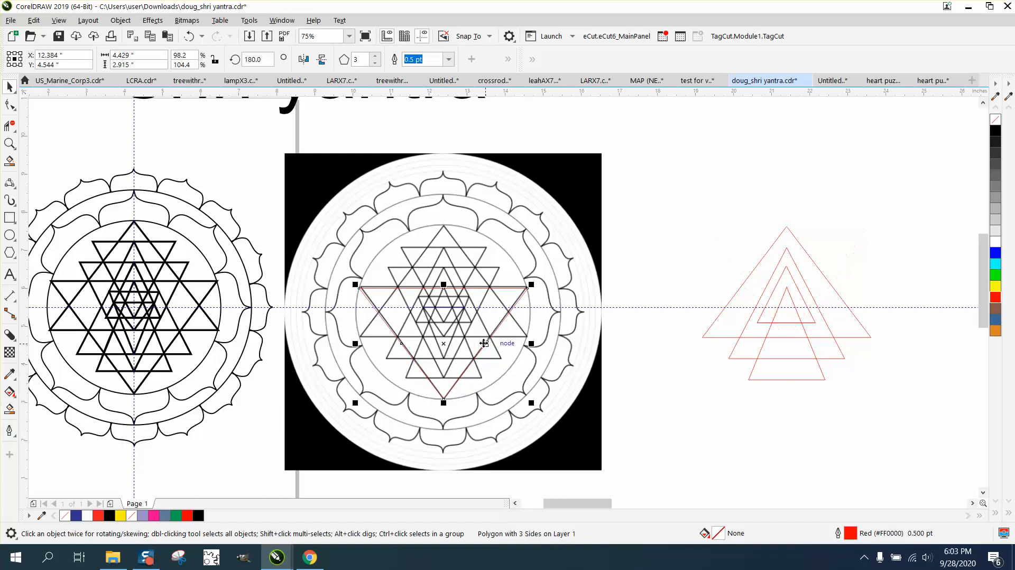
key(ctrl+z)
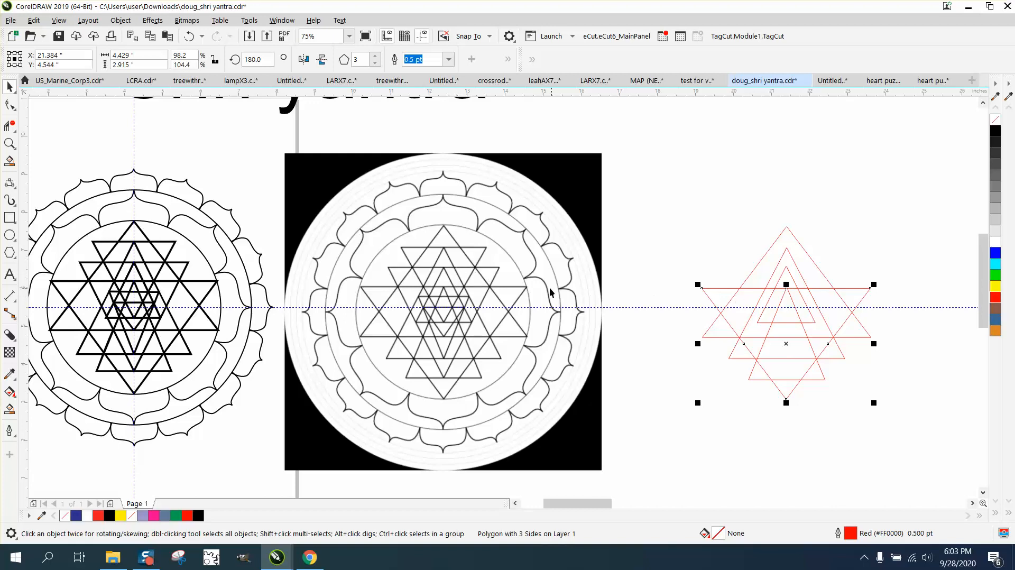
click(827, 325)
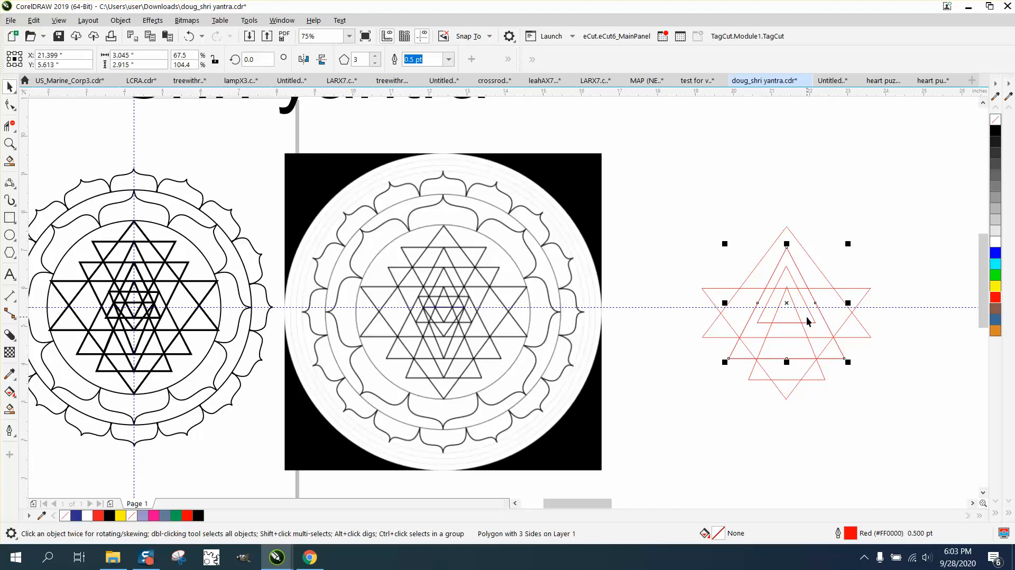
Step: Invert the next triangle, lower it to match the yantra on the image, and return it 9 inches right
click(322, 60)
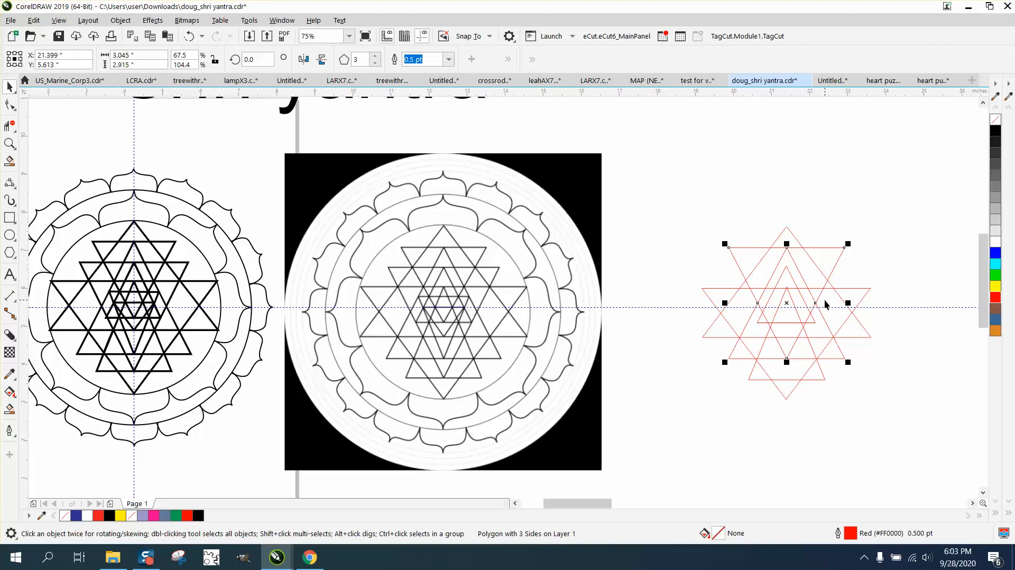
key(Left)
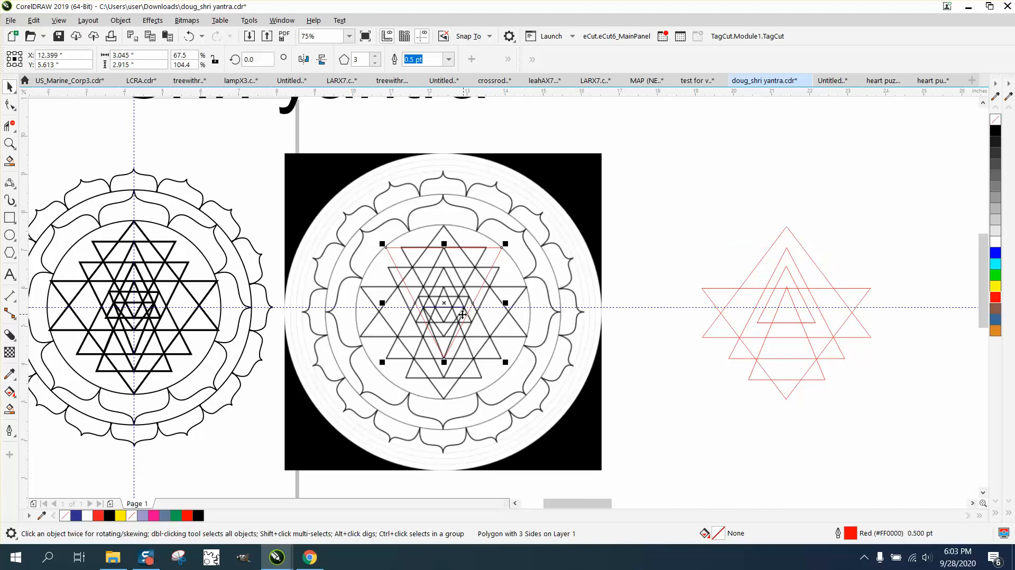
mouse_move(447, 311)
mouse_down()
mouse_move(447, 332)
mouse_move(443, 303)
mouse_move(452, 303)
mouse_up()
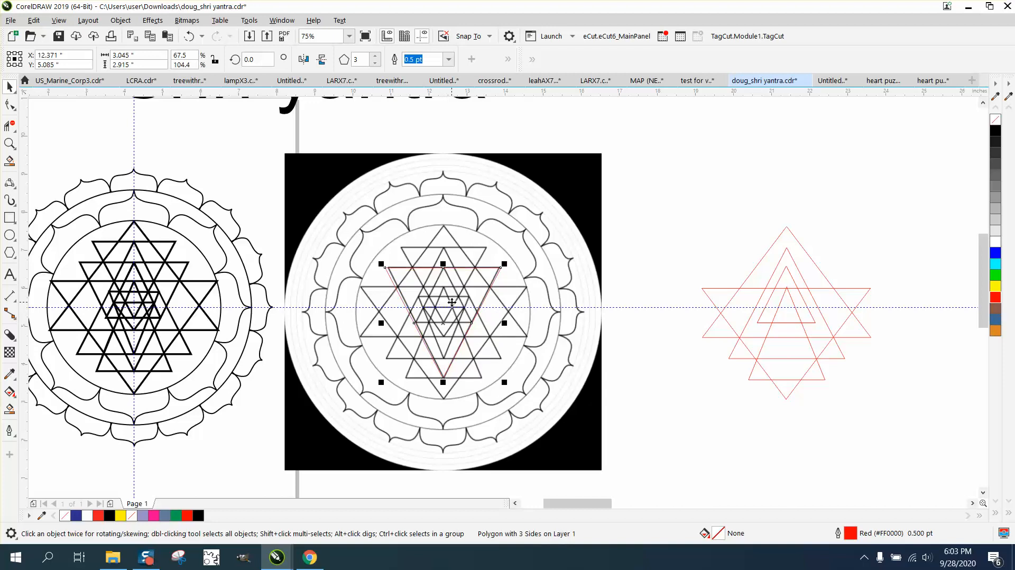
key(Right)
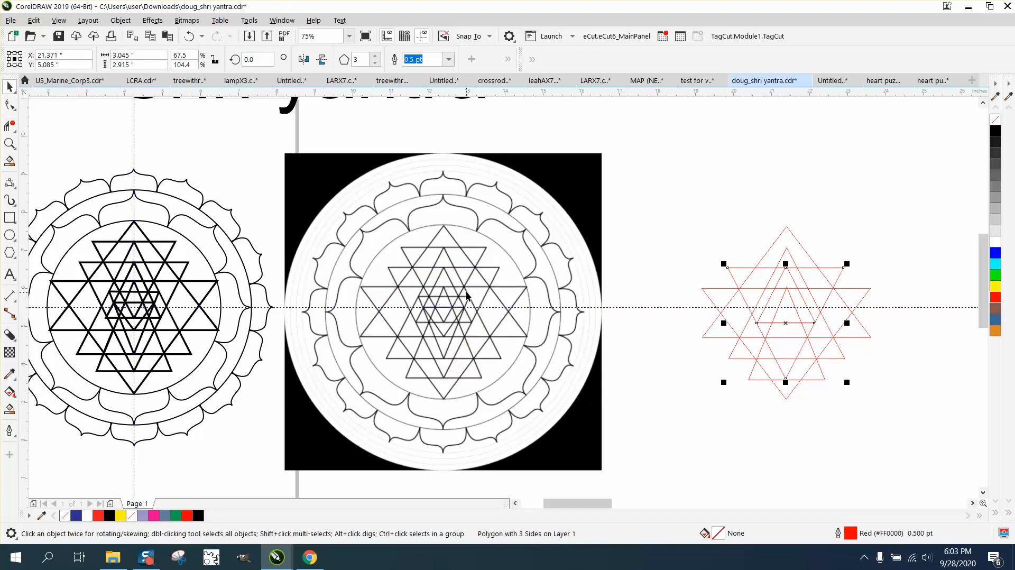
Step: Draw a new triangle over the yantra, flip it downward, outline it red and stretch it to the yantra's point
click(16, 261)
click(45, 255)
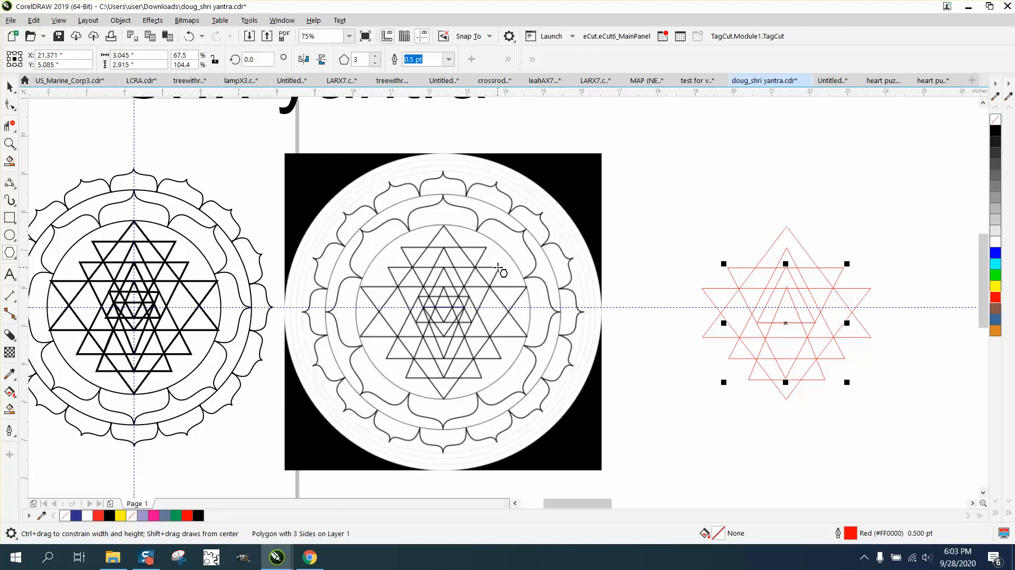
drag(498, 269, 415, 396)
click(321, 60)
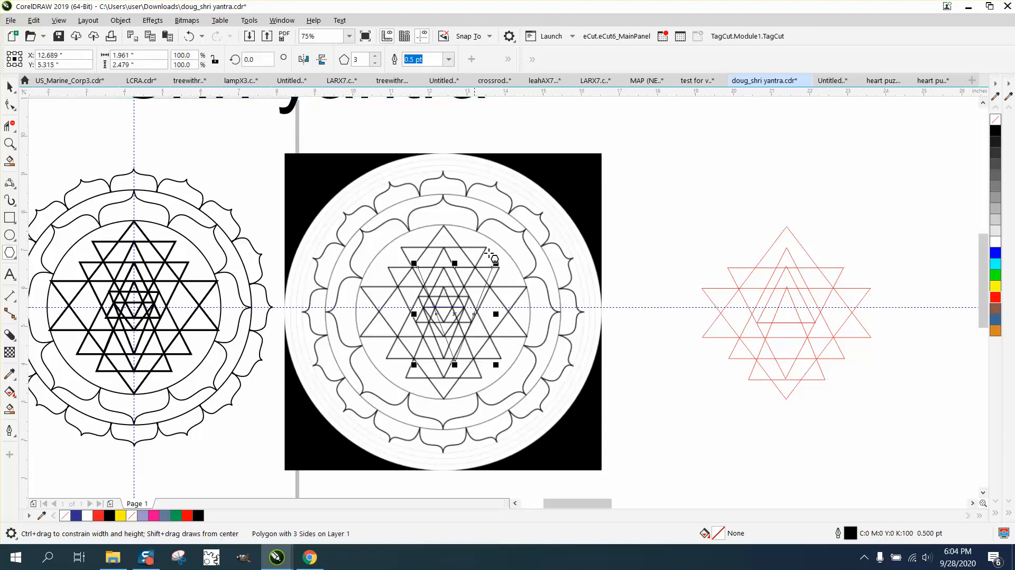
right_click(995, 297)
key(space)
drag(454, 314, 499, 326)
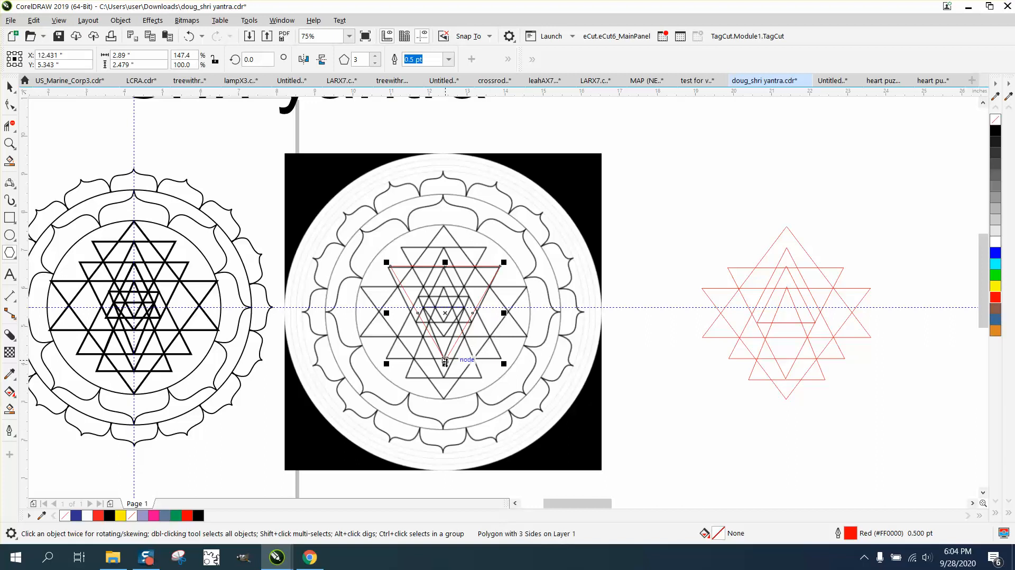
drag(445, 362, 439, 377)
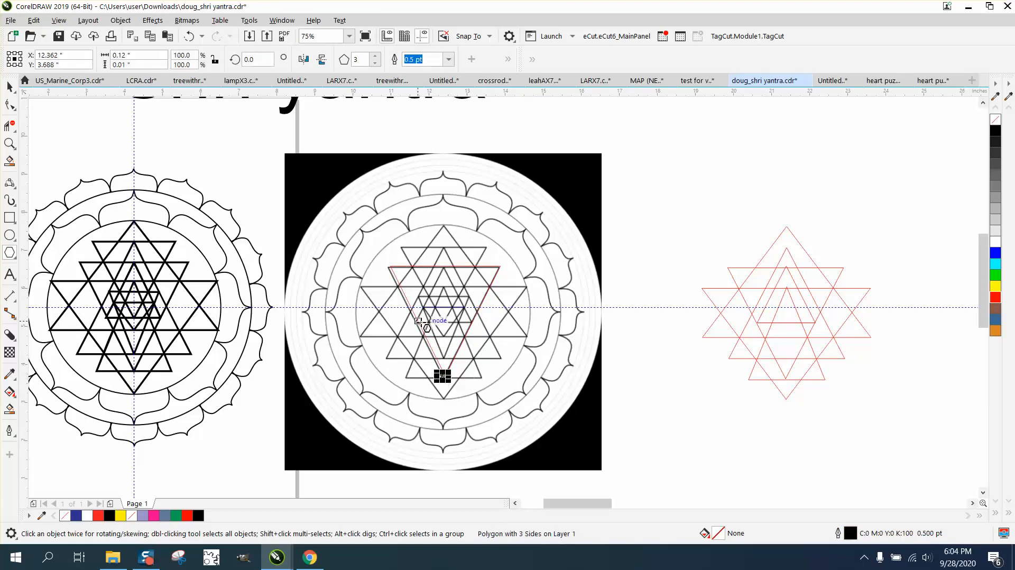
Step: Widen the inverted triangle to 2.986" × 2.889" and nudge it 9 inches onto the red stack
click(9, 87)
key(Escape)
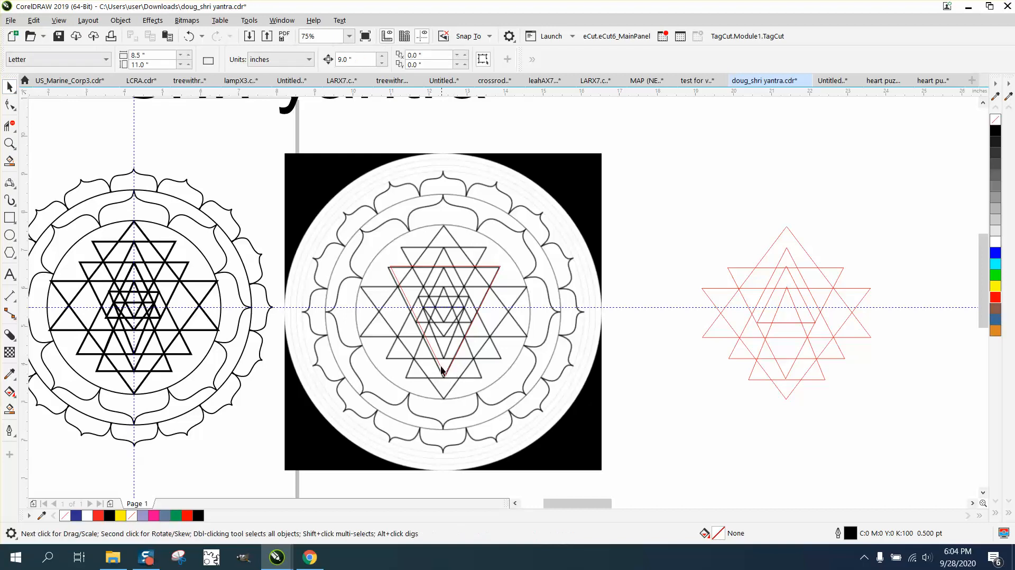
click(435, 358)
drag(388, 321, 385, 320)
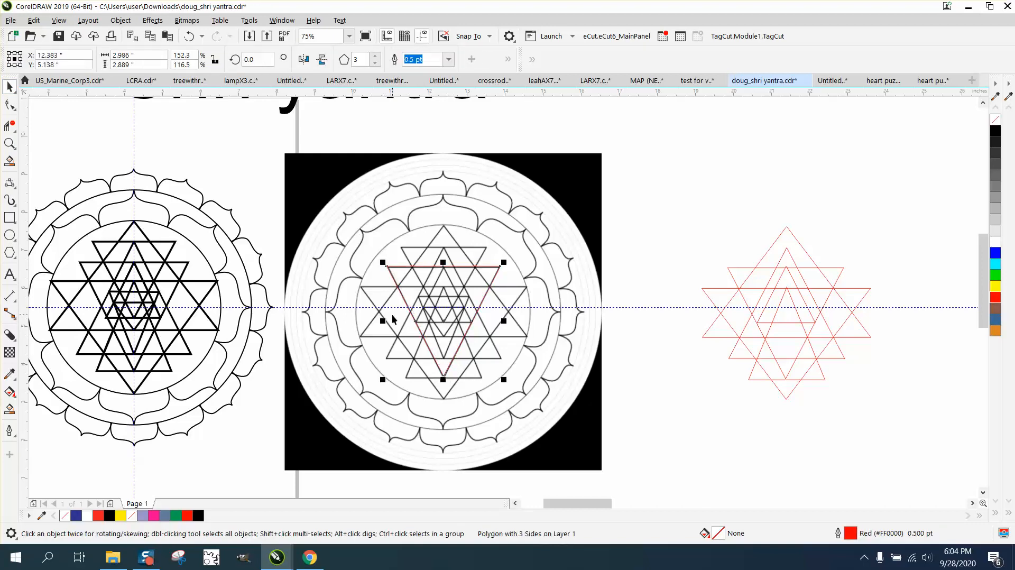
key(Right)
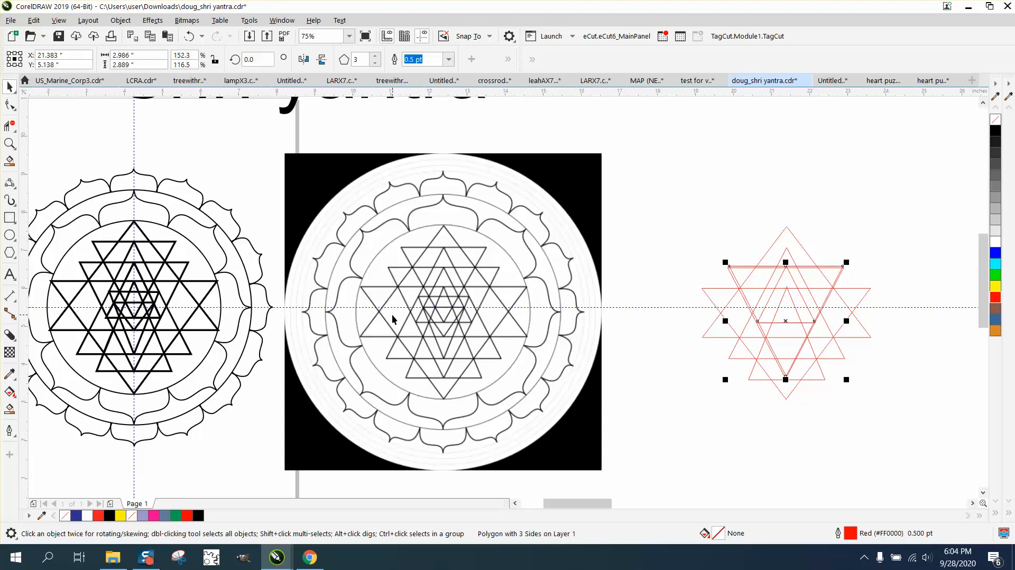
Step: Trace a small 1.299" × 1.125" inverted red triangle at the yantra's centre and nudge it 9 inches right
key(Escape)
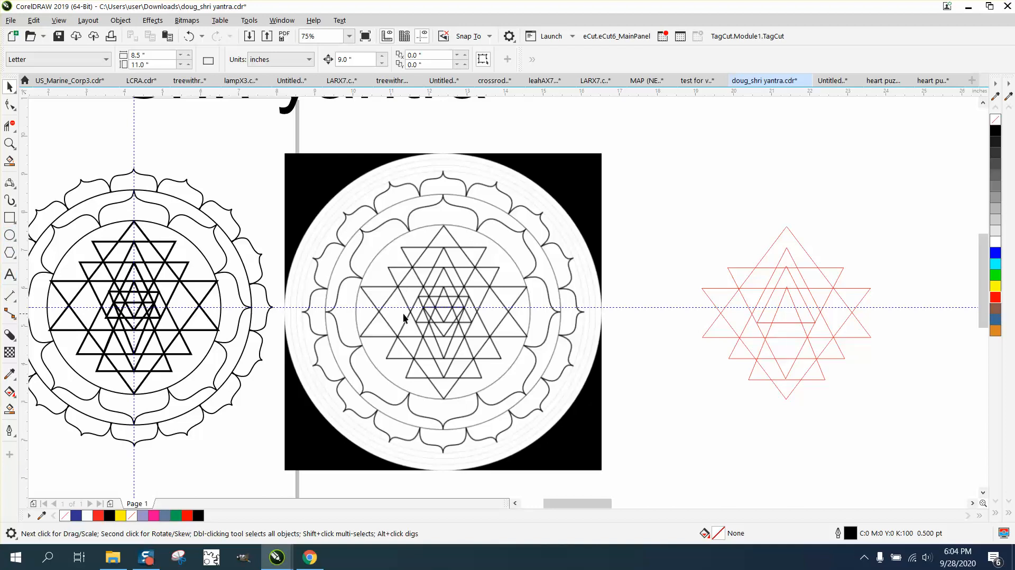
click(10, 253)
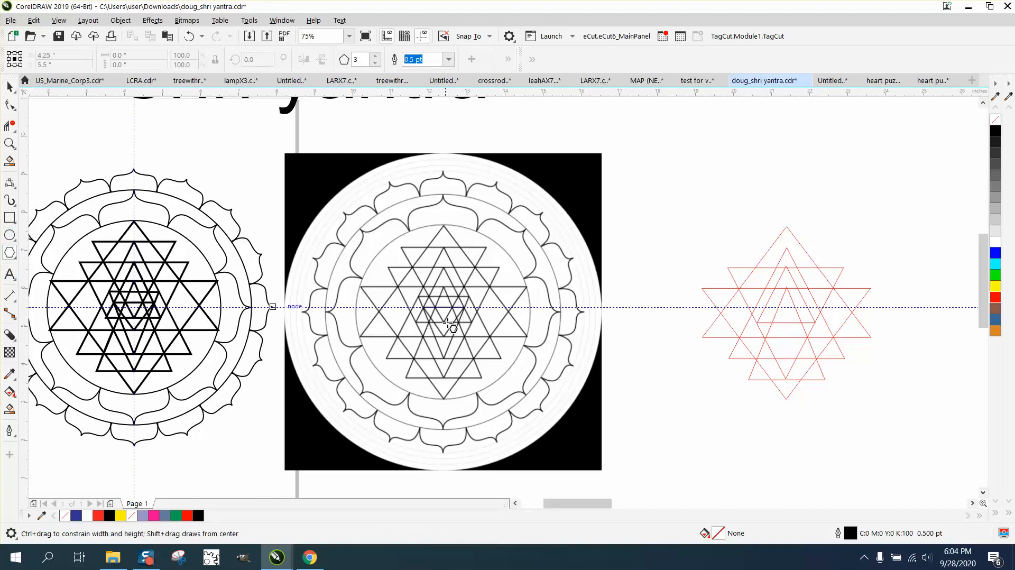
drag(463, 308, 404, 353)
click(321, 60)
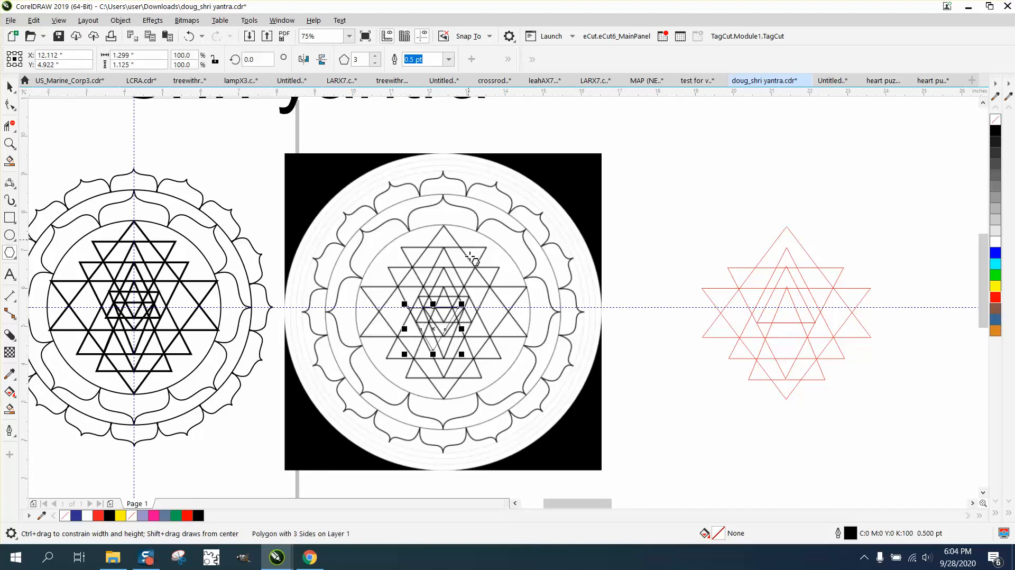
right_click(995, 297)
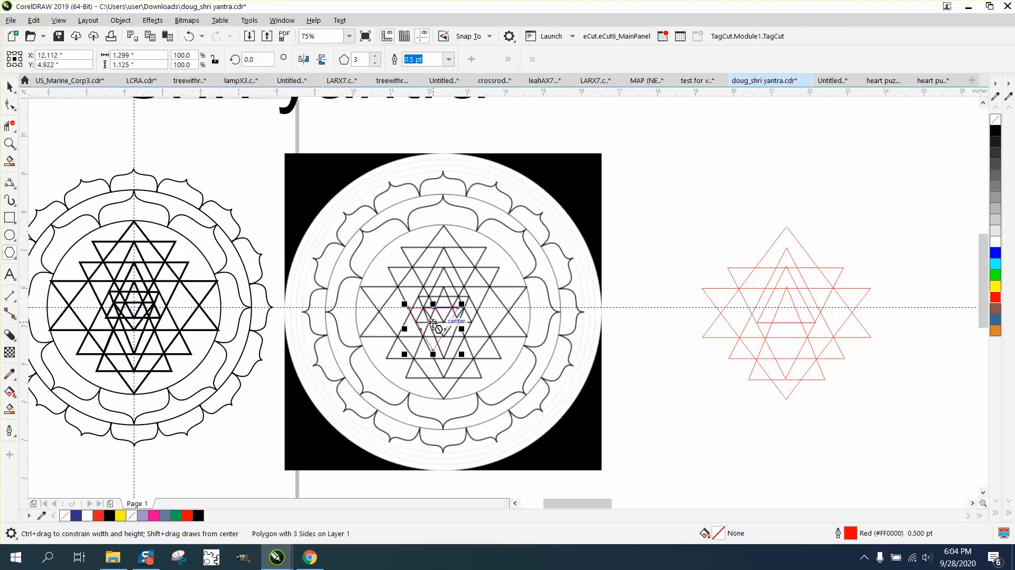
drag(433, 321, 445, 306)
key(Escape)
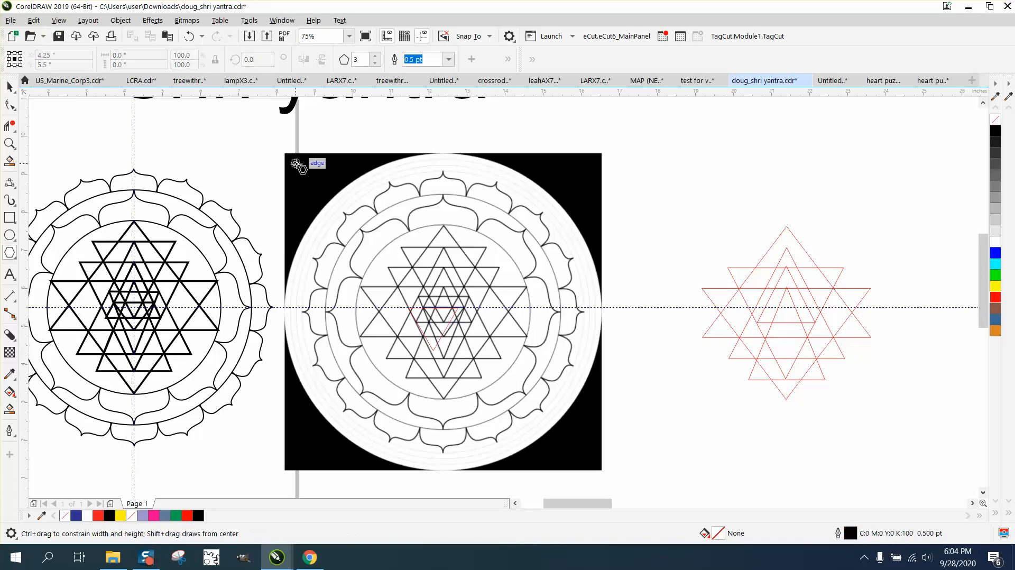
click(11, 86)
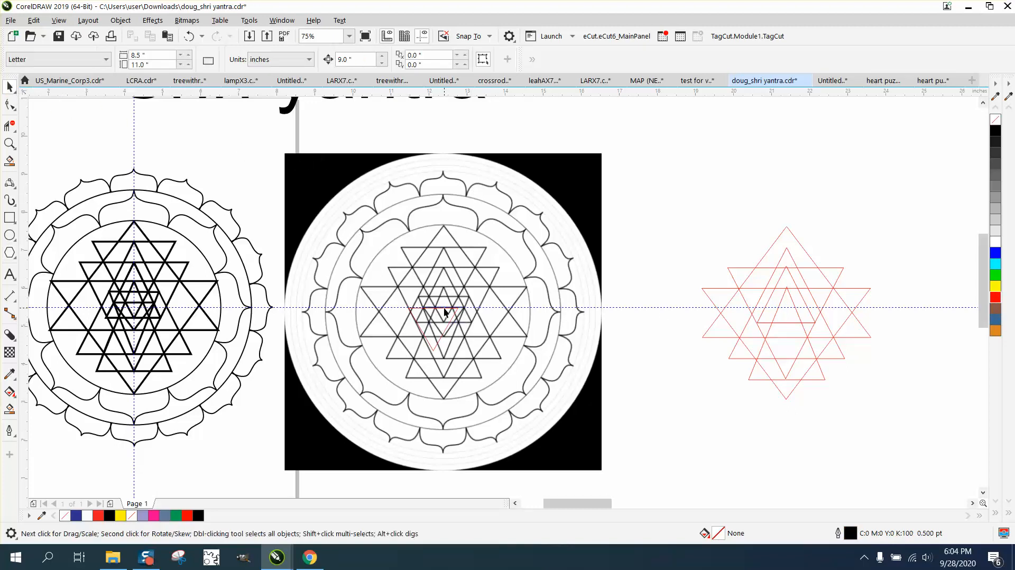
drag(444, 308, 455, 296)
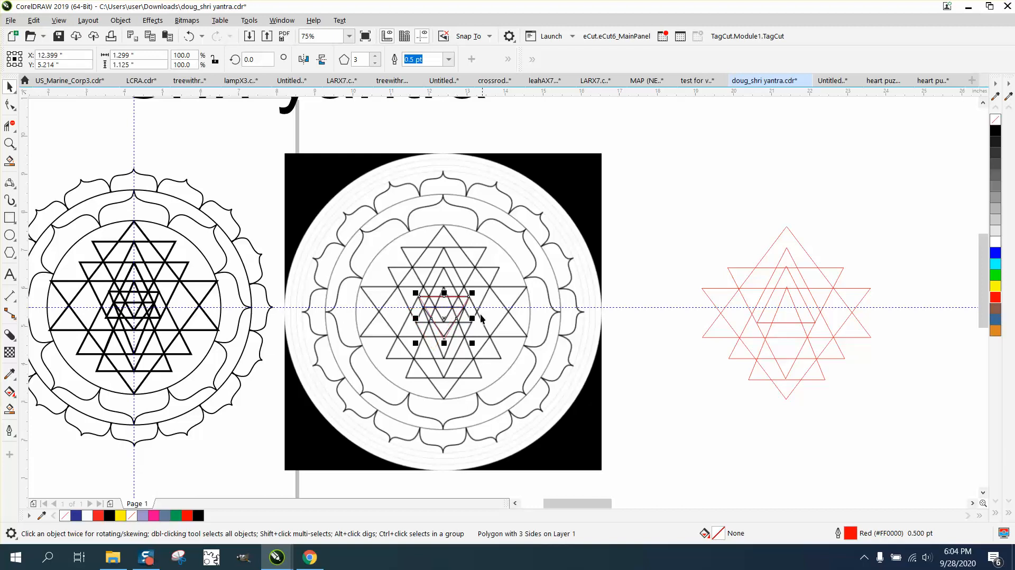
key(Right)
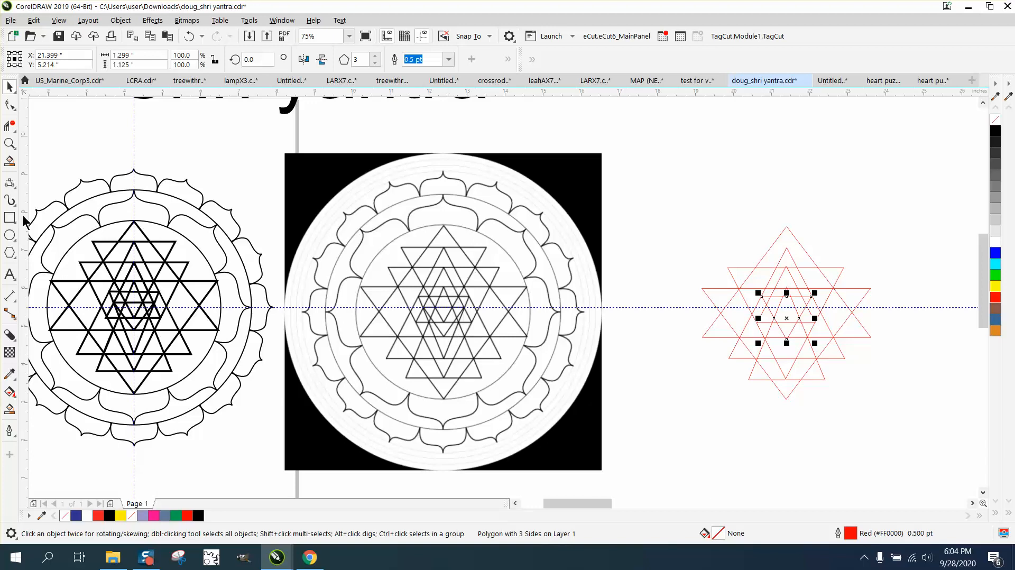
Step: Draw a triangle, flip it upside down and stretch it over an inner mandala triangle (1.338" × 1.653")
click(9, 253)
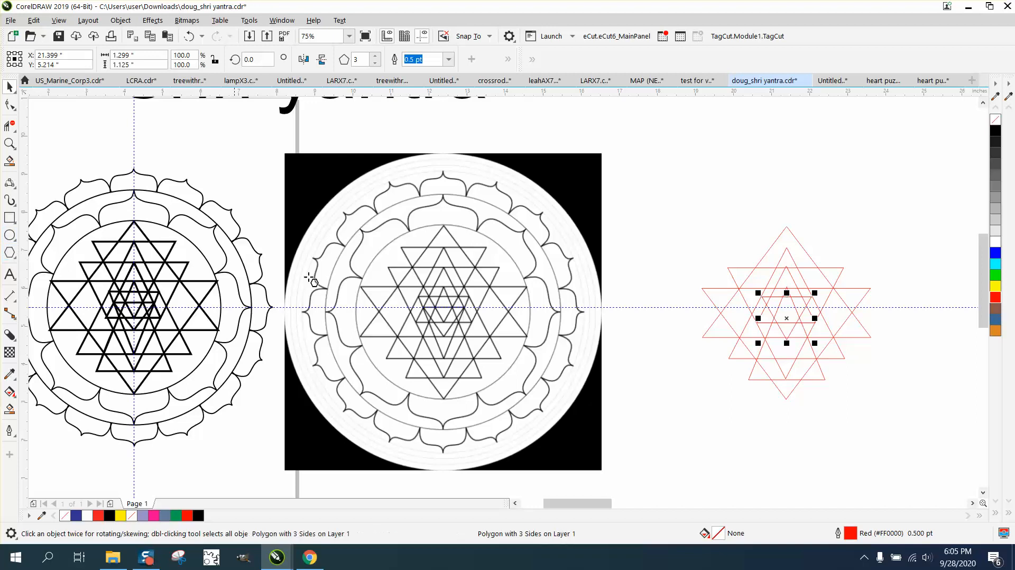
drag(644, 244, 591, 352)
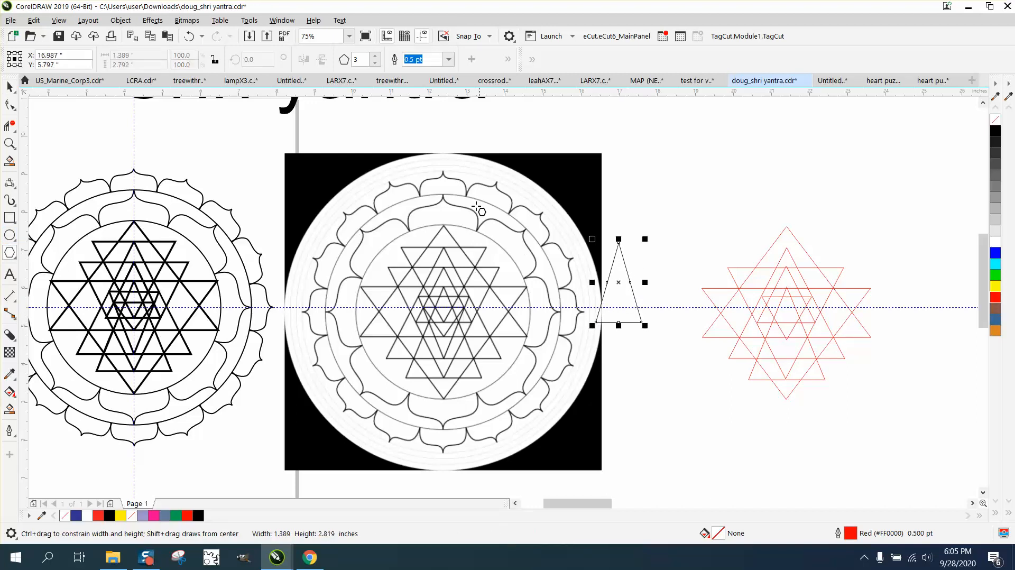
click(322, 59)
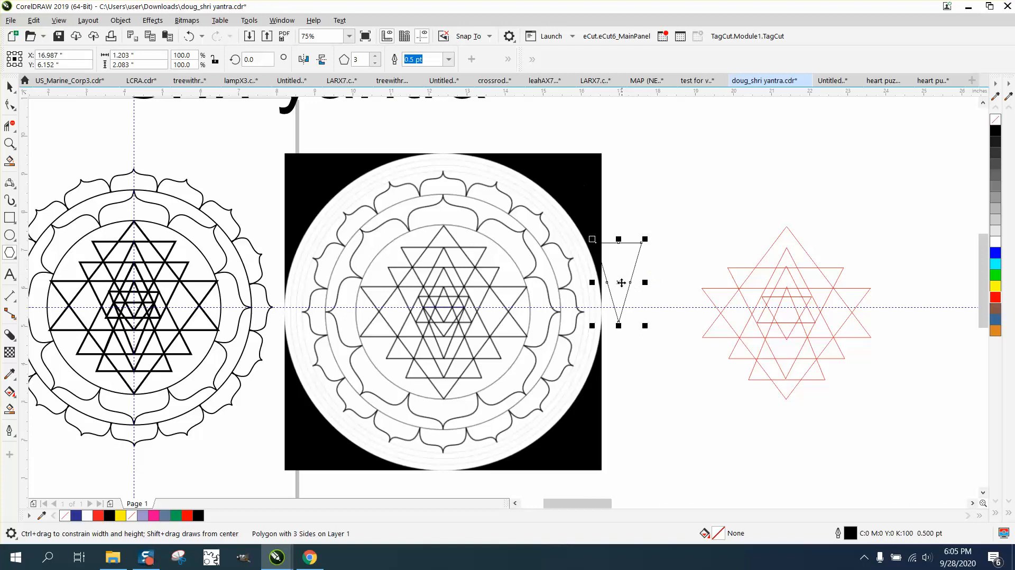
drag(620, 283, 475, 334)
drag(444, 377, 448, 360)
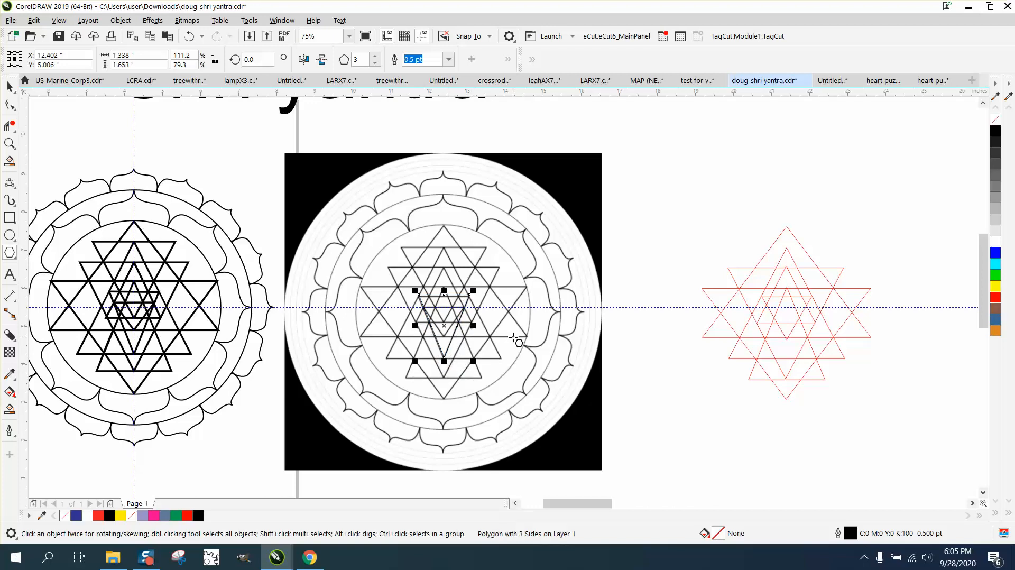
Step: Shift the triangle 9" right onto the right-hand stack and give it a red outline
key(Right)
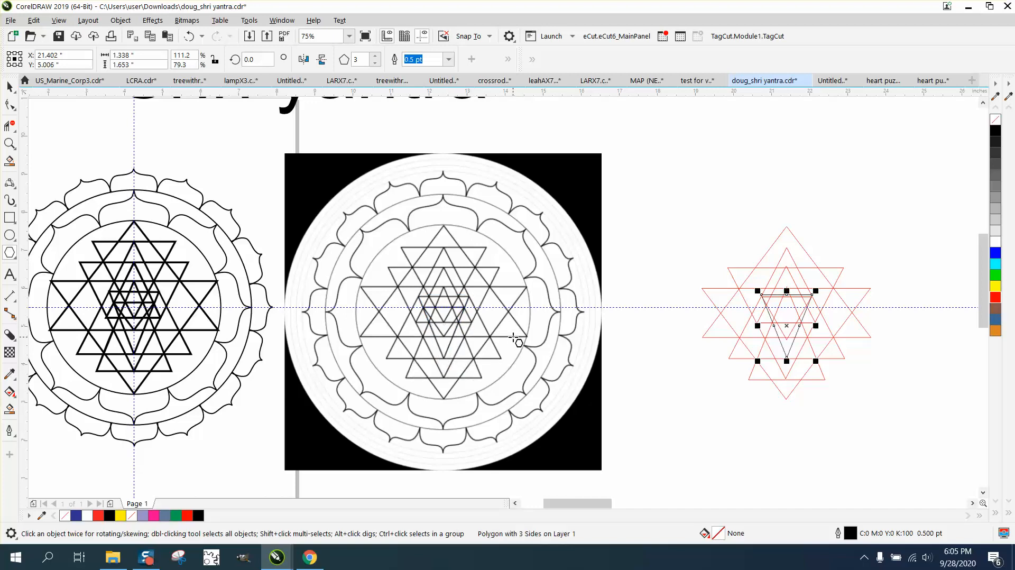
right_click(996, 299)
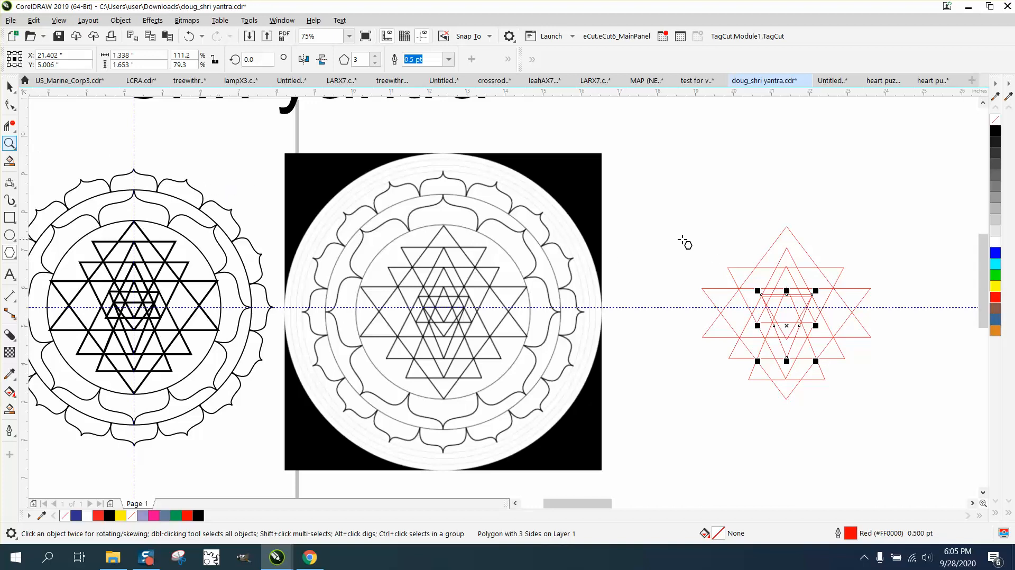
click(40, 147)
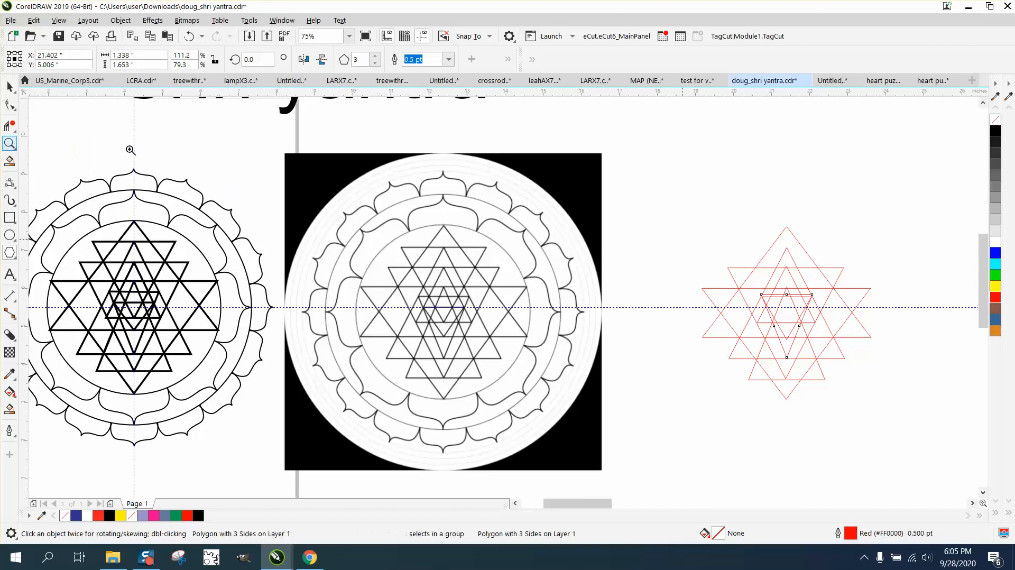
Step: Inspect the red stack up close, then undo so the last triangle returns black to the mandala centre
drag(670, 191, 929, 434)
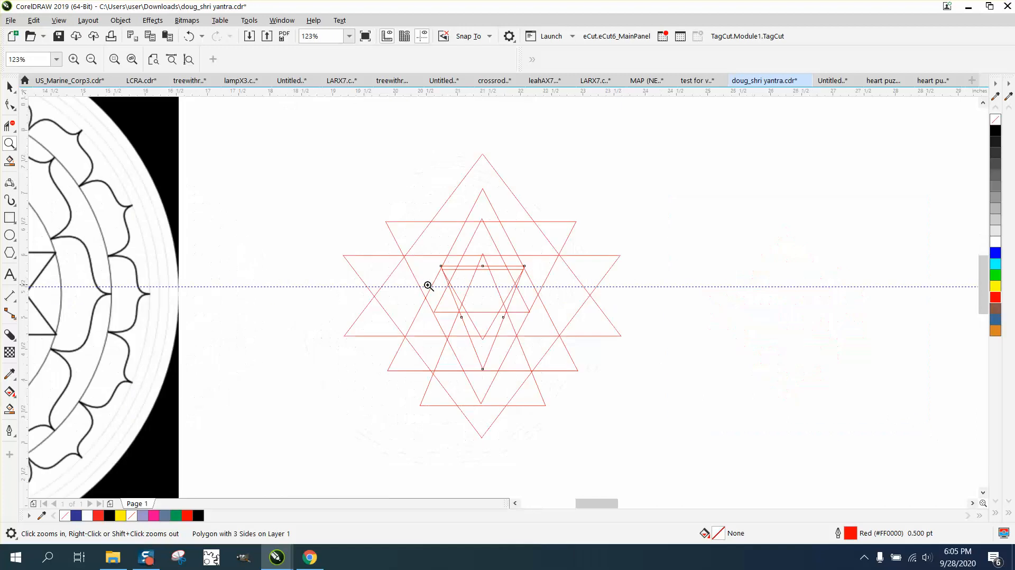
right_click(616, 320)
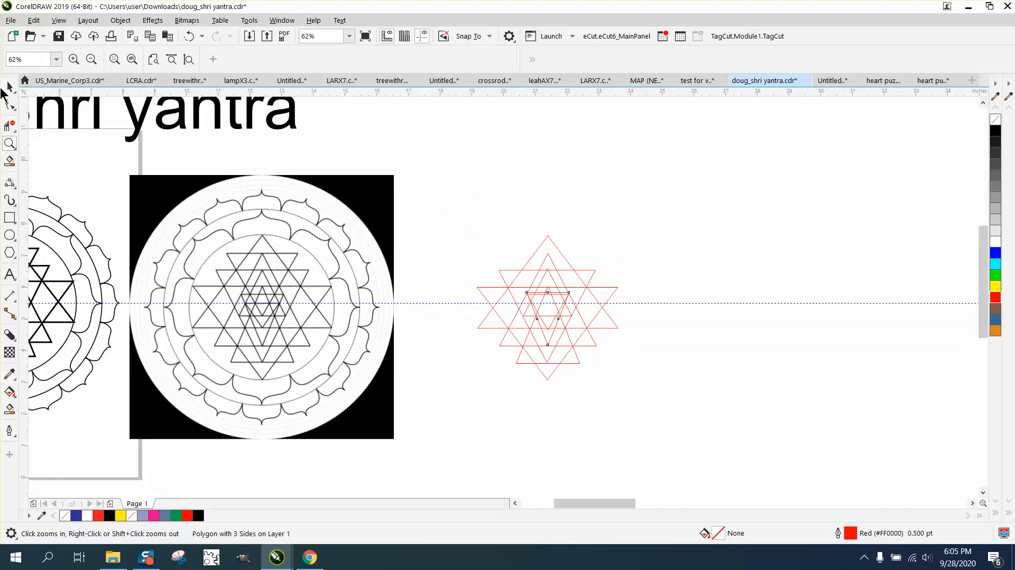
click(187, 36)
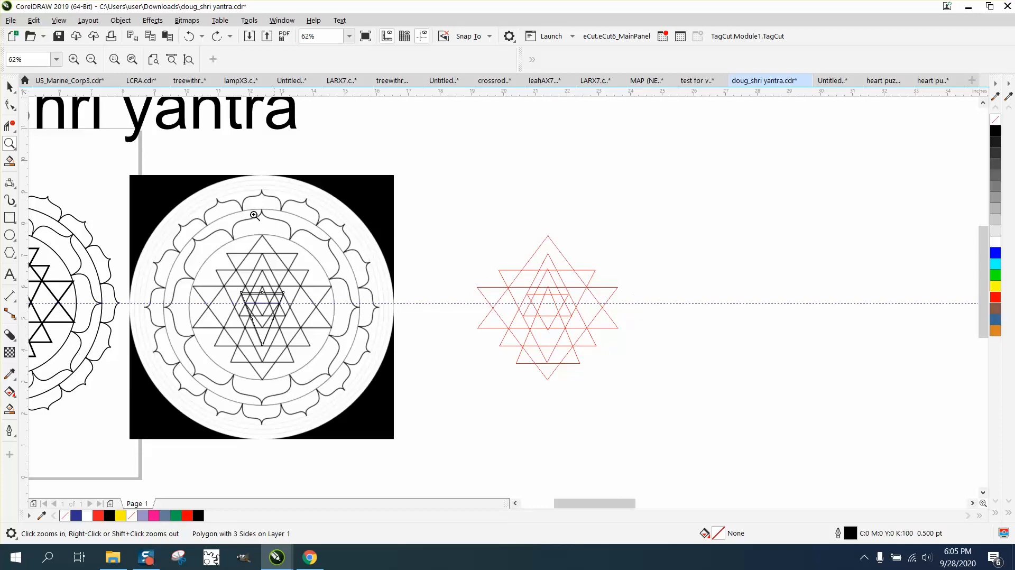
click(9, 88)
Step: Check the small inner triangle's placement and shift a black inner triangle 9" right onto the red stack
click(692, 264)
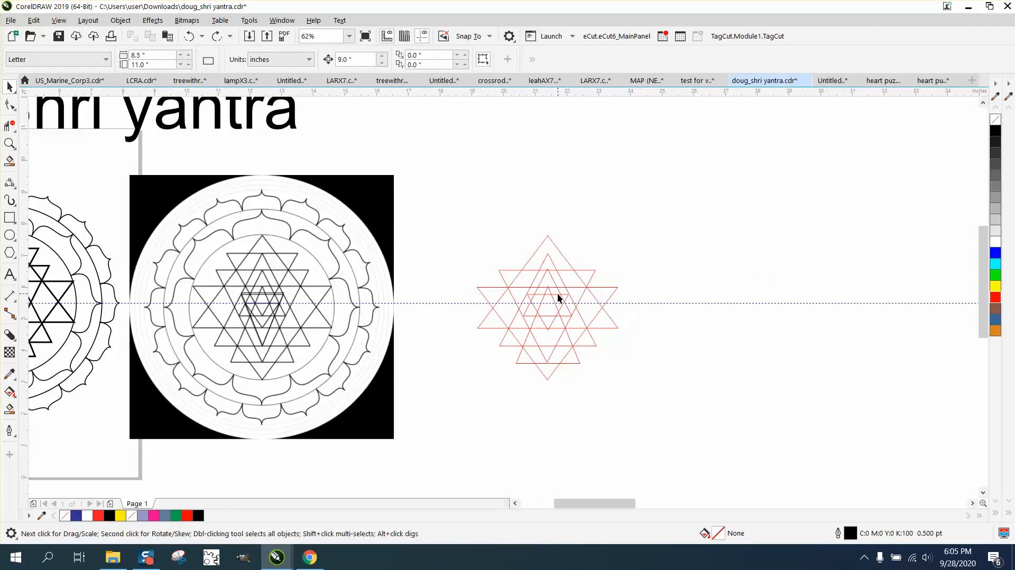
click(561, 296)
key(Left)
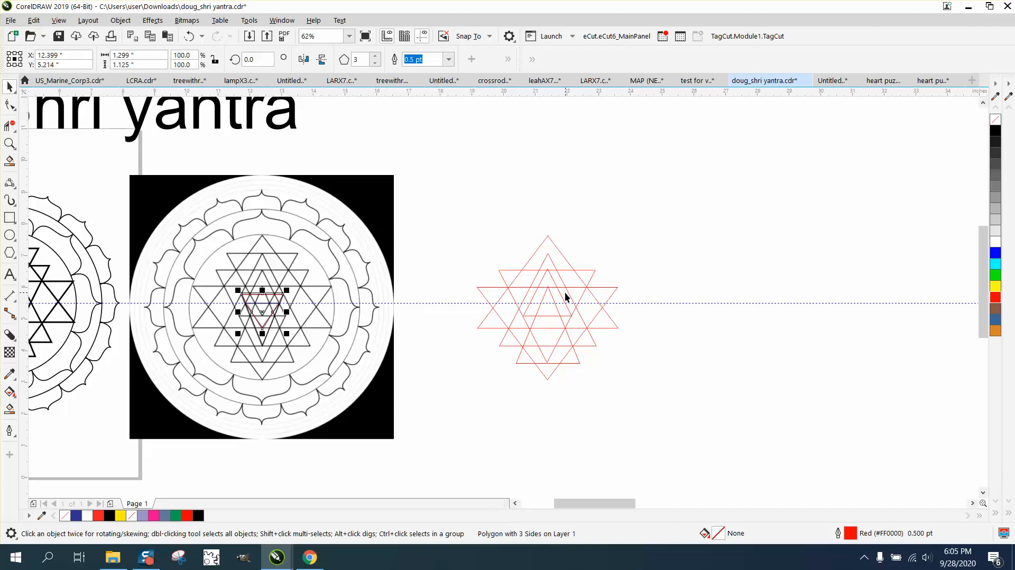
key(Right)
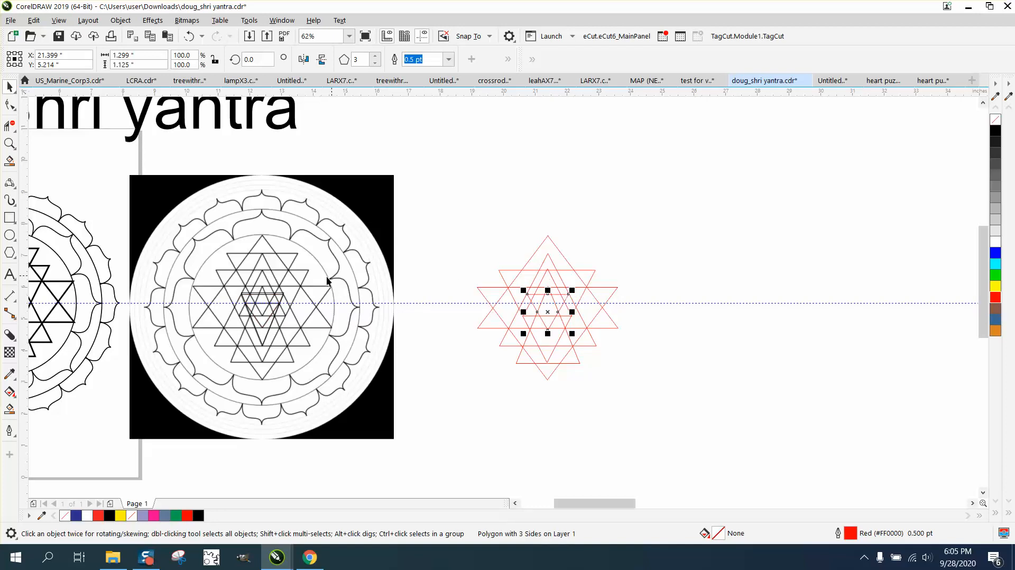
click(283, 293)
key(Right)
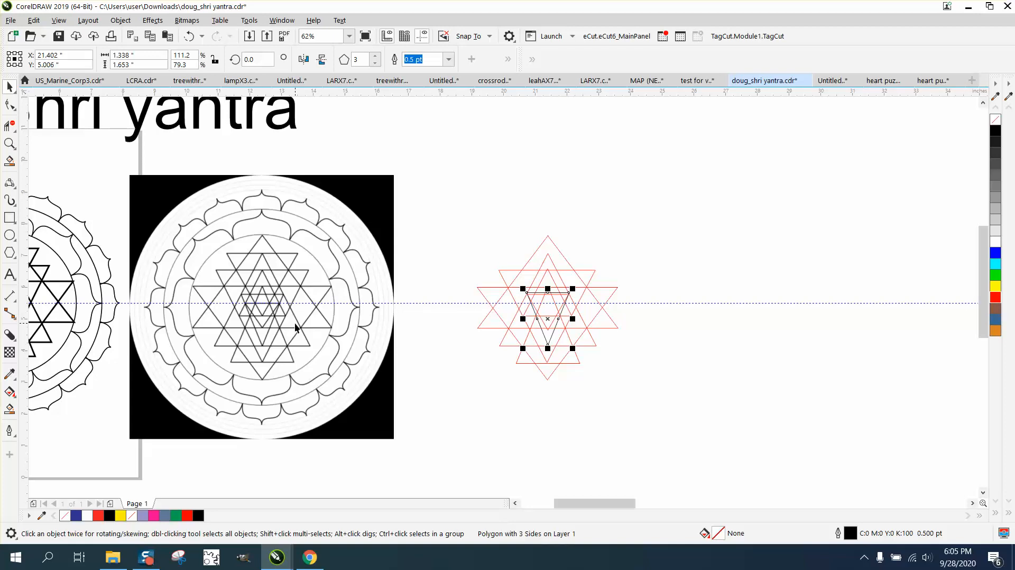
Step: Select a central yantra triangle and resize it to 1.299" × 1.332" over the centre
click(641, 324)
click(547, 326)
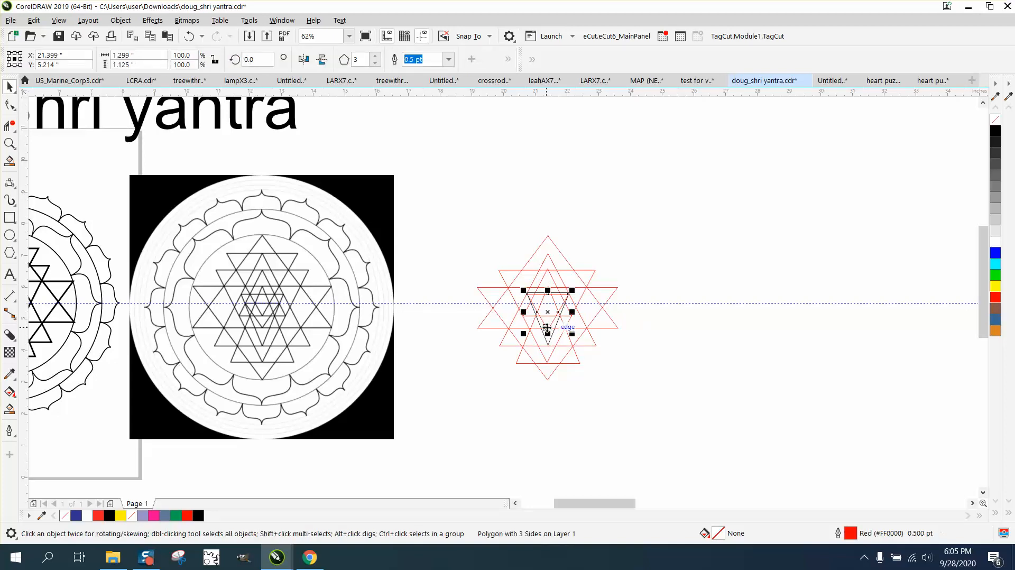
key(Tab)
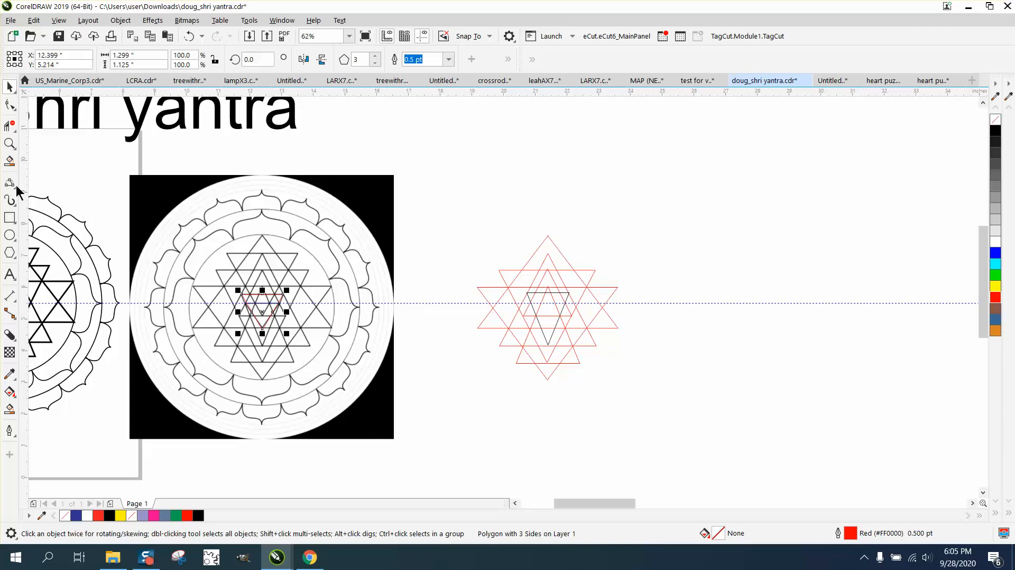
click(9, 143)
drag(135, 214, 469, 428)
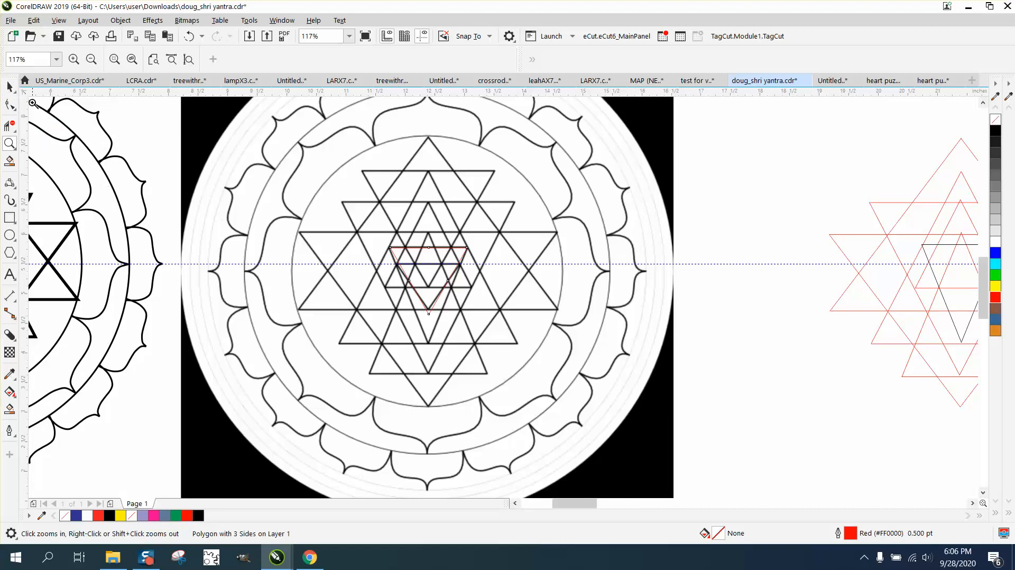
click(10, 86)
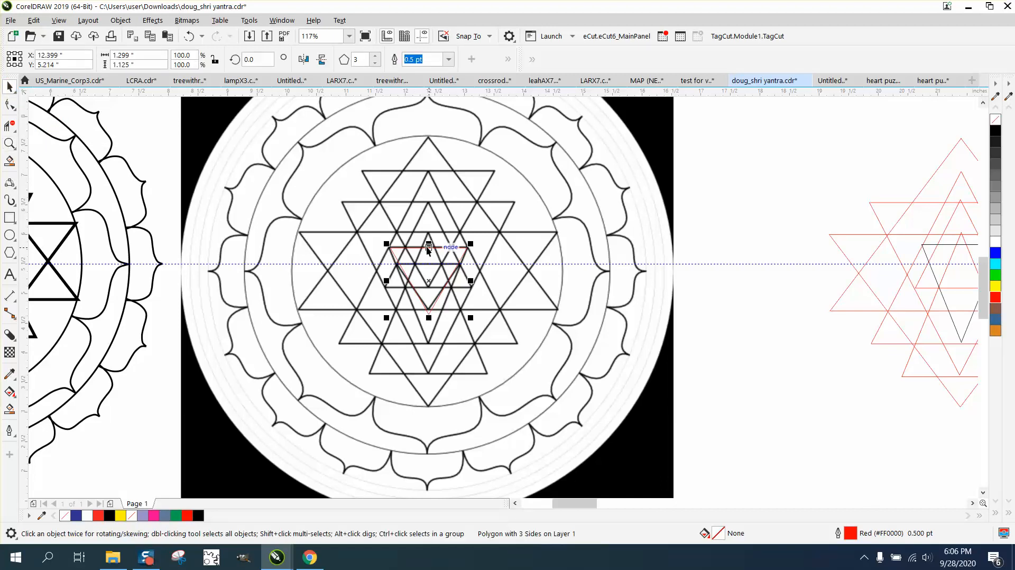
mouse_move(428, 246)
mouse_down()
mouse_move(426, 277)
mouse_move(426, 262)
mouse_up()
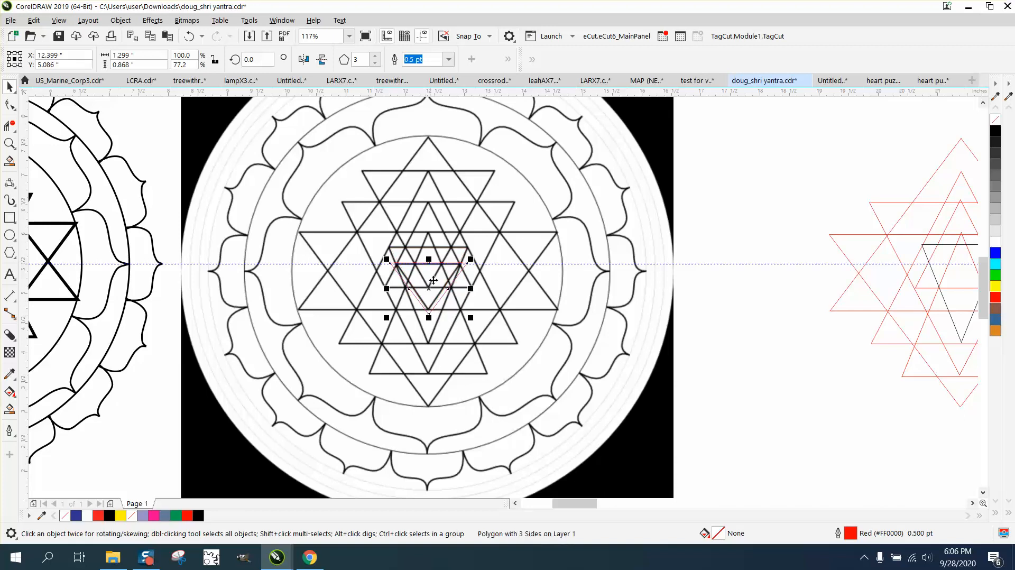
drag(429, 317, 428, 345)
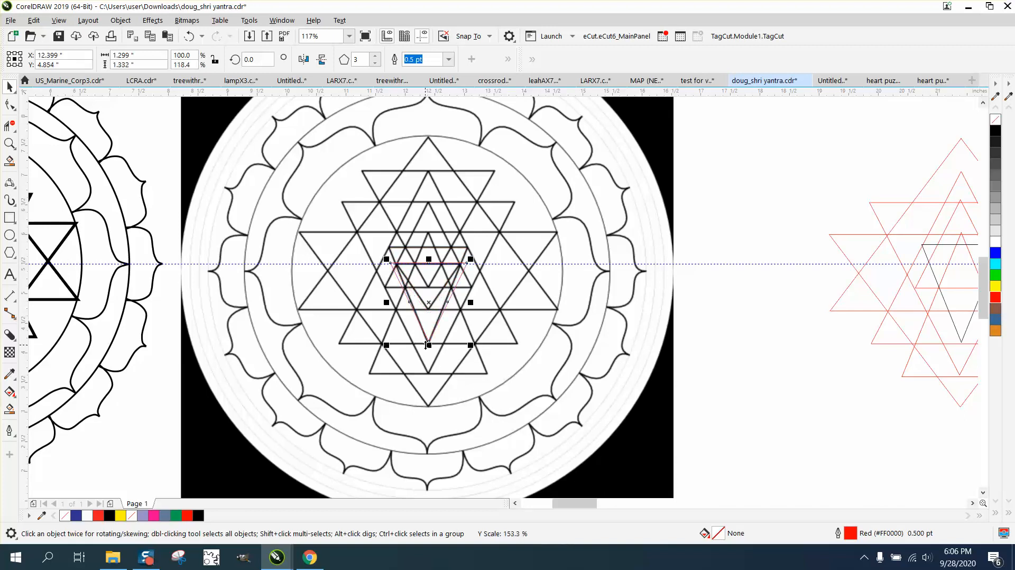
Step: Move the resized triangle 9" right into the red stack and give it a red outline
key(Right)
scroll(403, 327, down, 2)
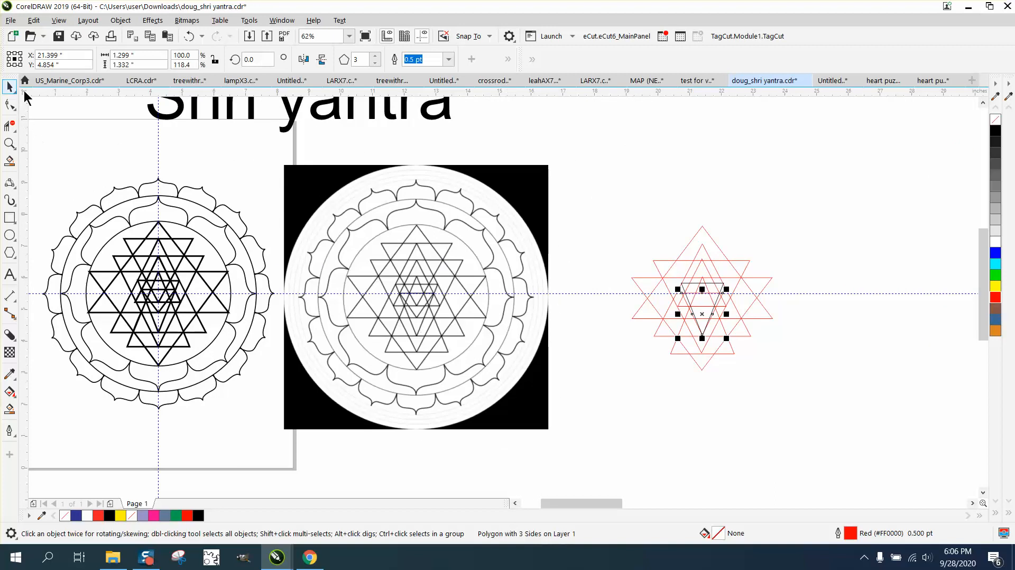
click(679, 216)
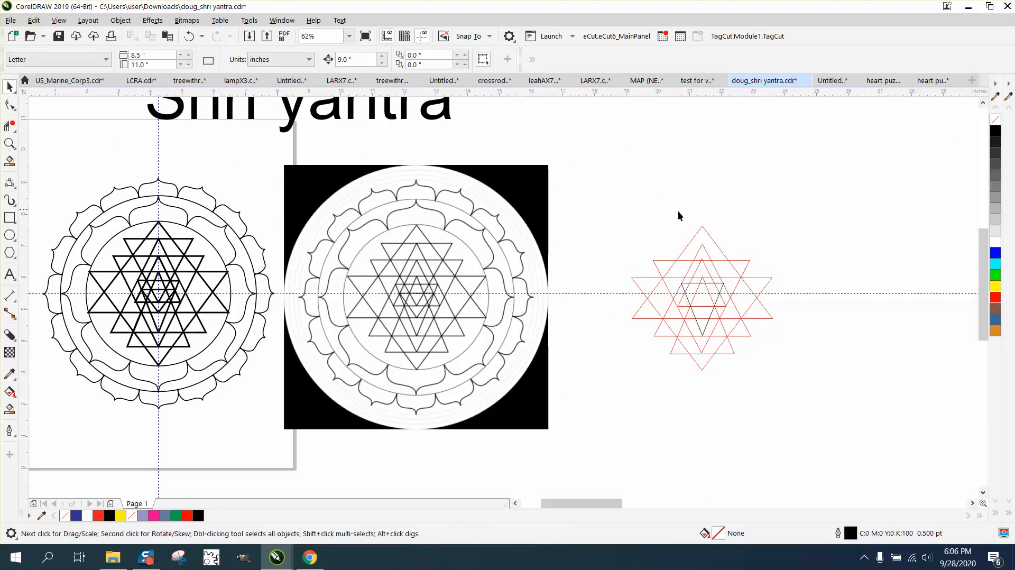
click(710, 284)
right_click(995, 297)
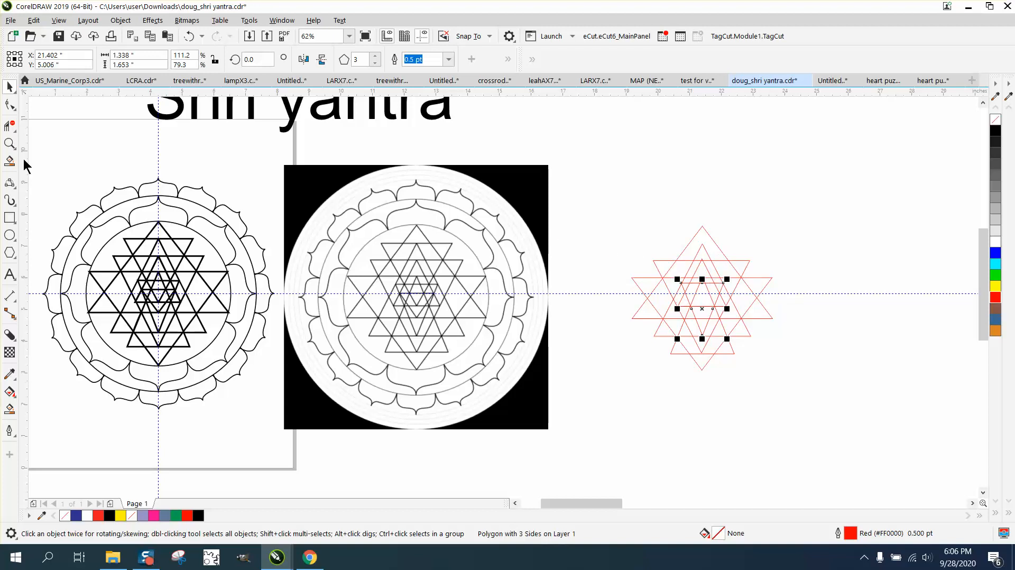
Step: Move the whole line-art mandala off to the right
scroll(132, 192, down, 1)
drag(105, 180, 271, 310)
drag(187, 250, 642, 249)
Step: Group the seven red triangles and centre the group on the page at 4.25", 5.5"
drag(402, 203, 533, 312)
key(ctrl+g)
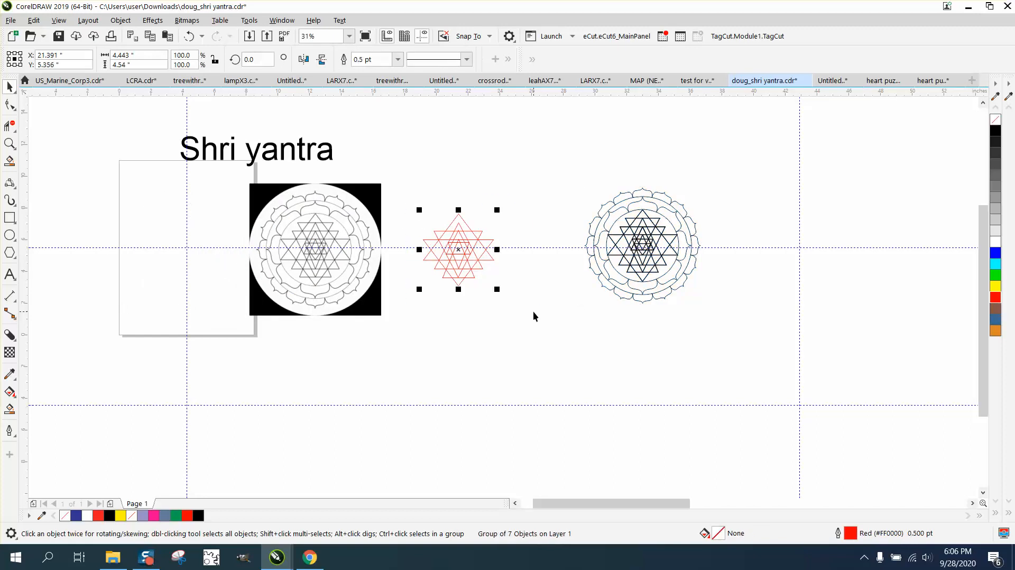
key(p)
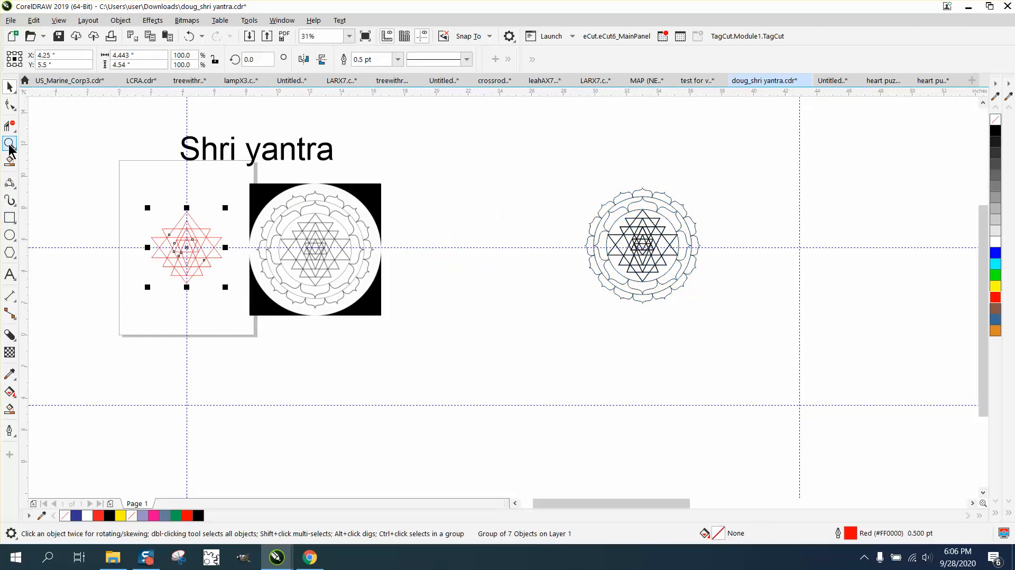
Step: Zoom in to inspect the red star's top apex, then reselect the star group
click(9, 145)
drag(138, 197, 315, 313)
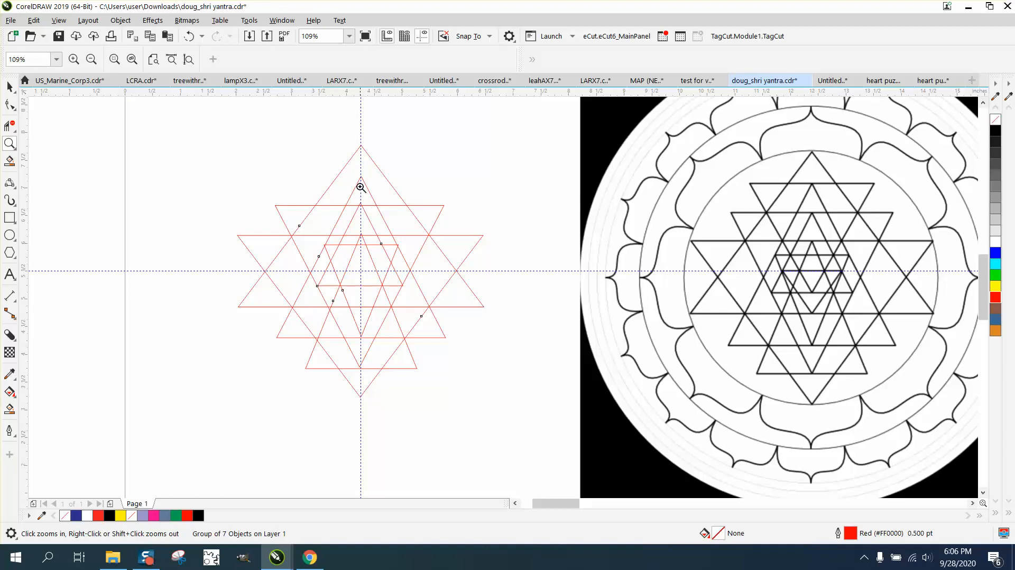
drag(351, 144, 388, 187)
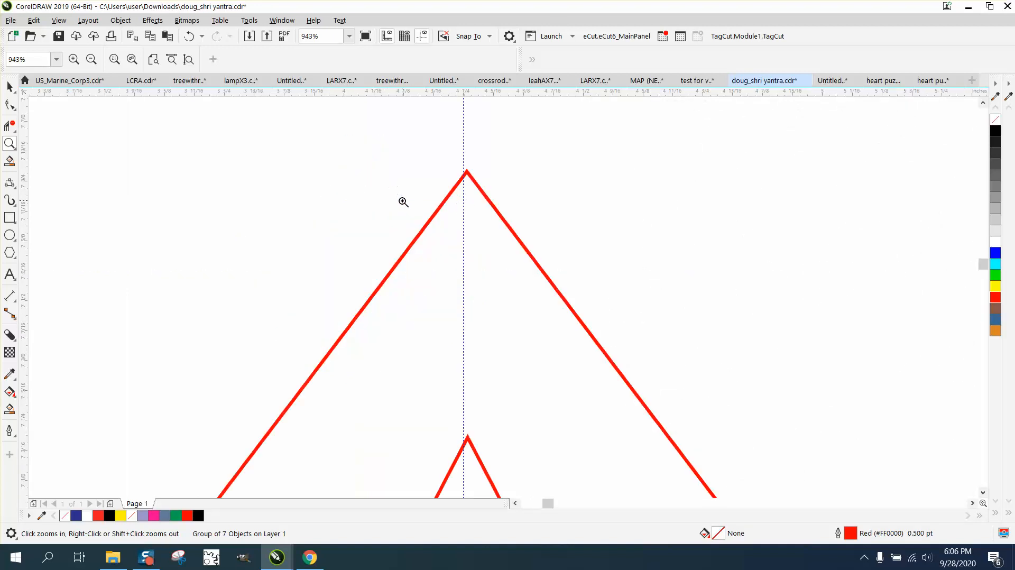
scroll(407, 201, down, 4)
scroll(408, 190, down, 3)
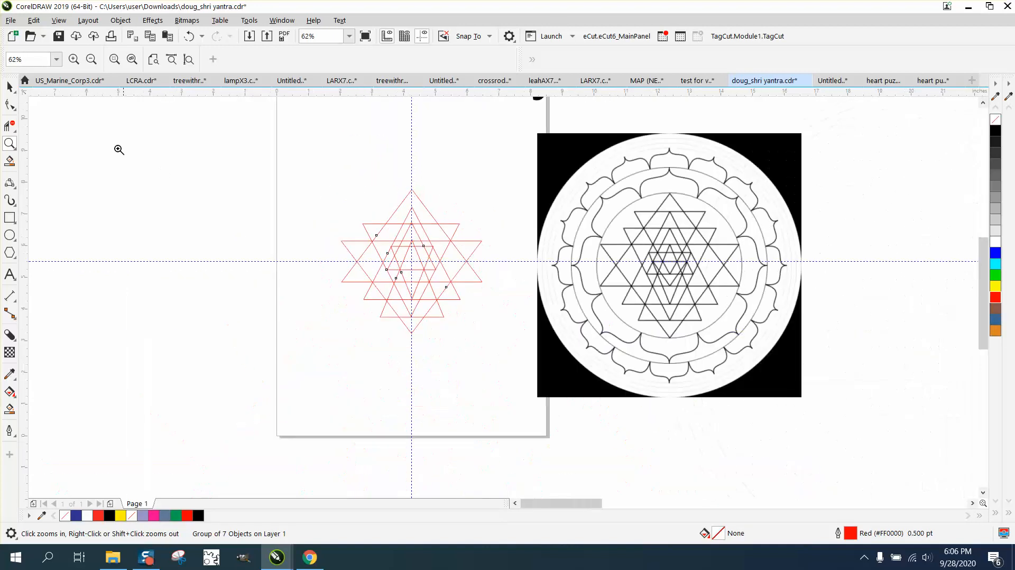
click(11, 86)
drag(256, 169, 430, 293)
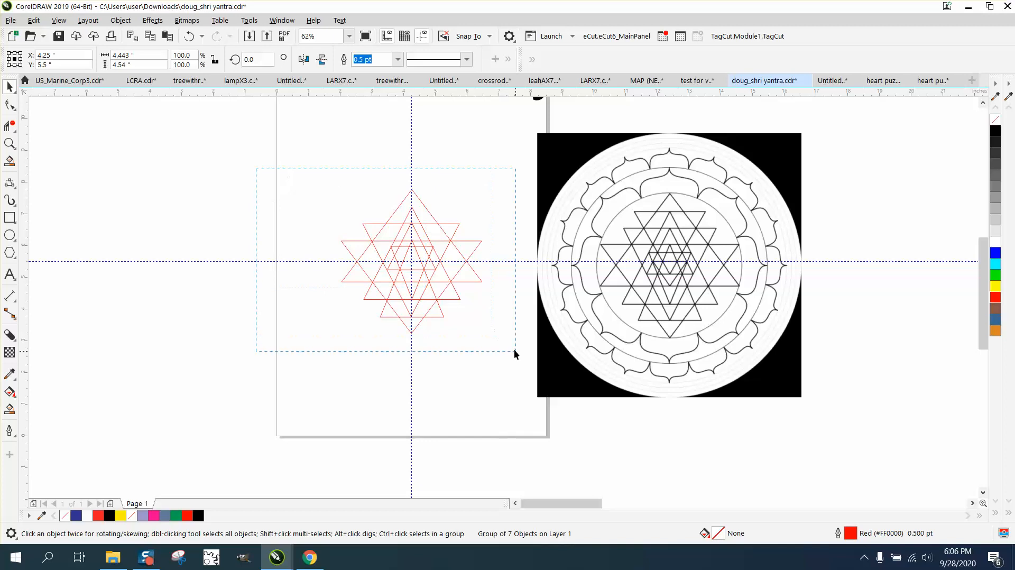
drag(513, 349, 515, 351)
click(120, 20)
Step: Ungroup the red star and align all seven triangles on a common vertical centre
mouse_move(157, 230)
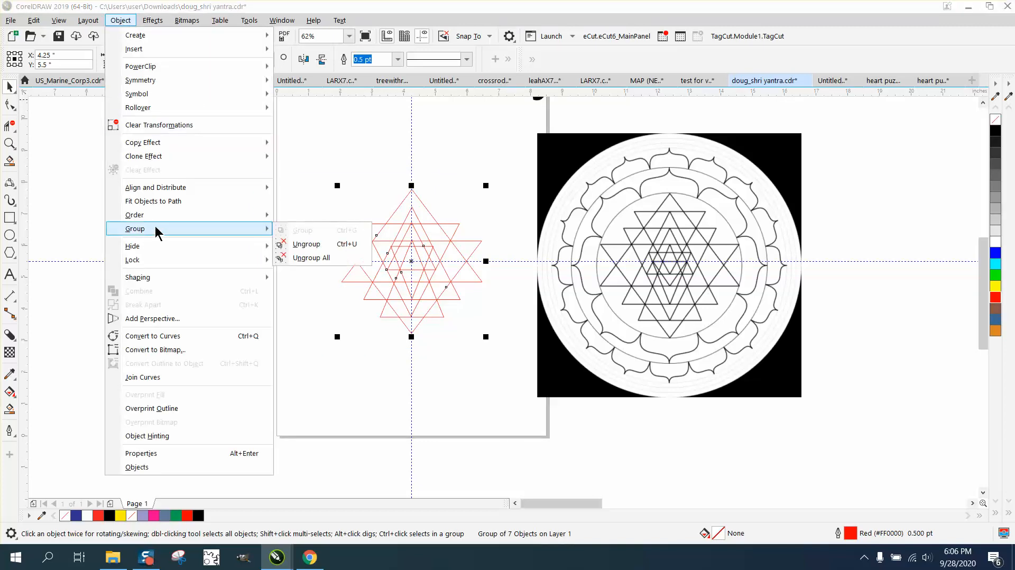
click(305, 244)
drag(243, 160, 430, 328)
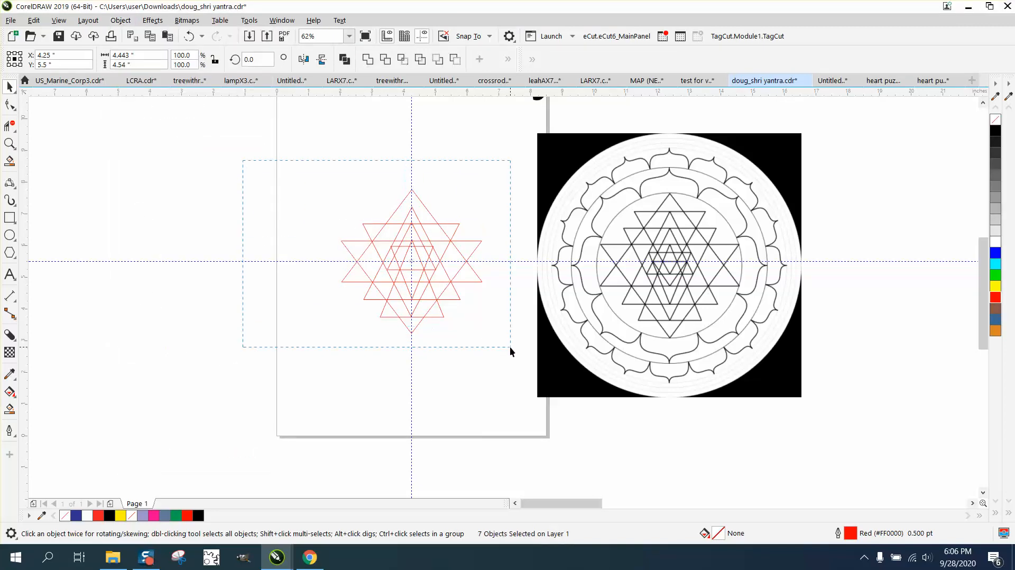
drag(510, 348, 510, 345)
key(c)
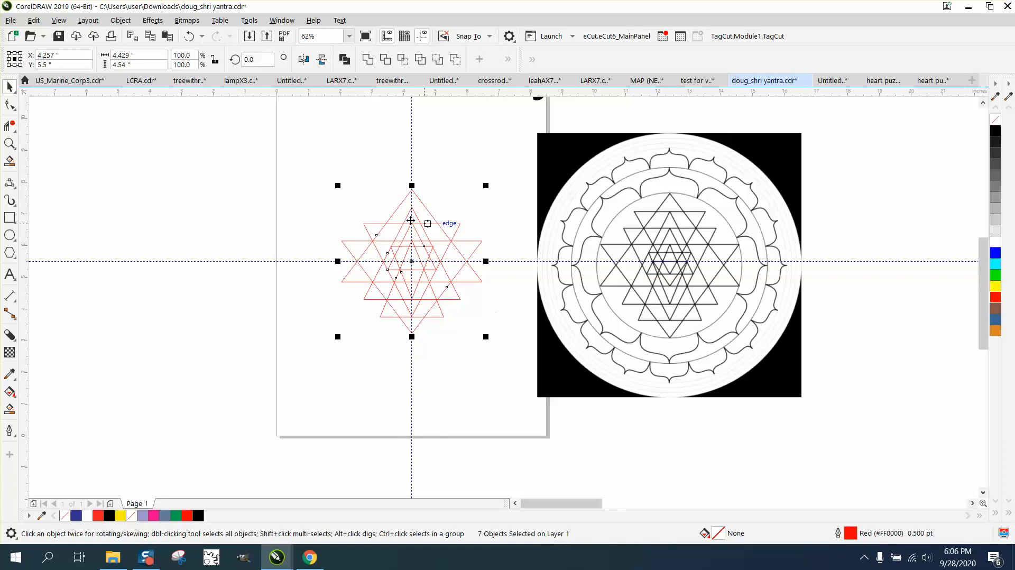
Step: Zoom in to check the star's top tip and inner area, then reselect all the triangles
click(8, 140)
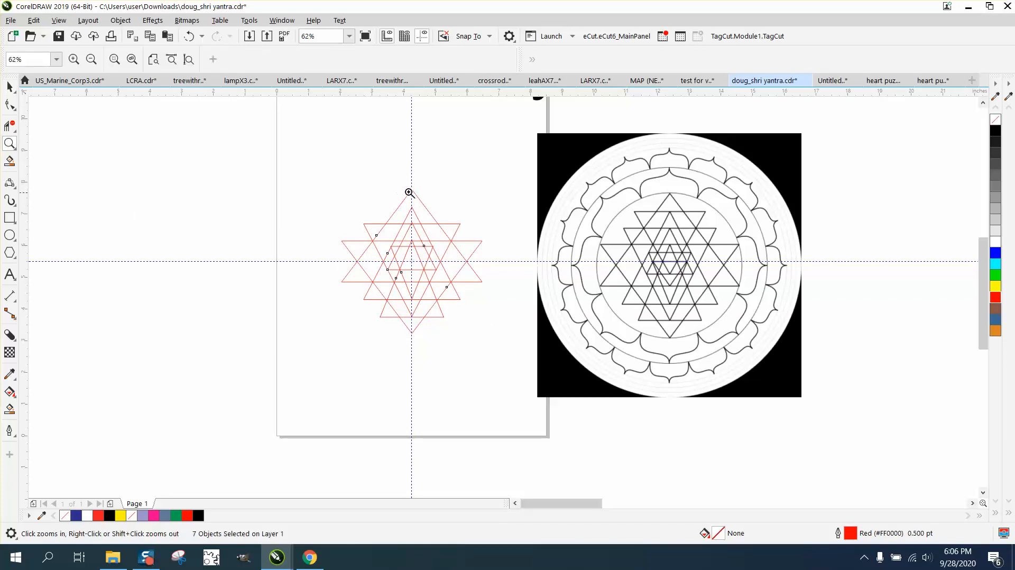
drag(394, 179, 430, 218)
scroll(402, 196, down, 4)
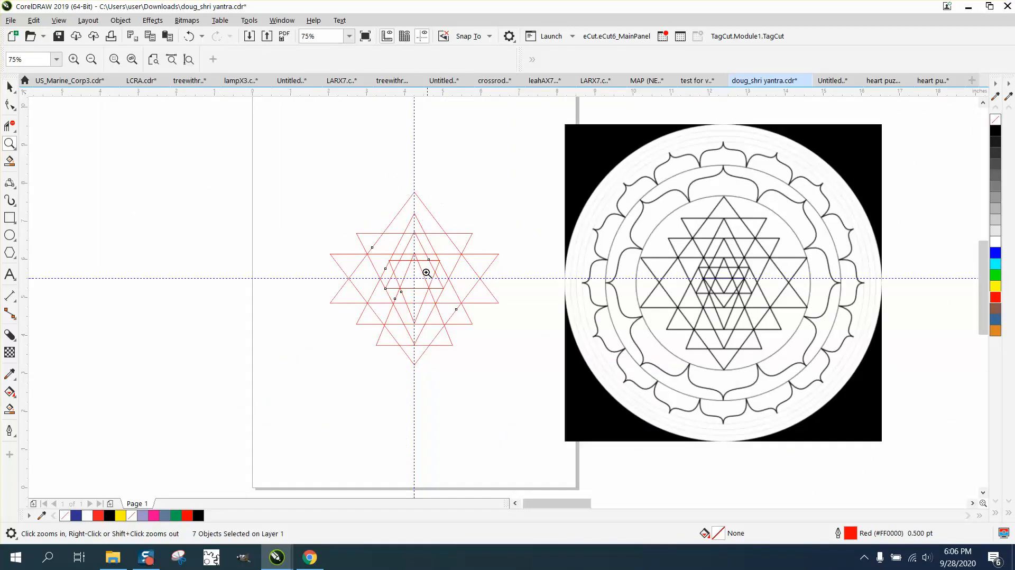
drag(323, 189, 543, 367)
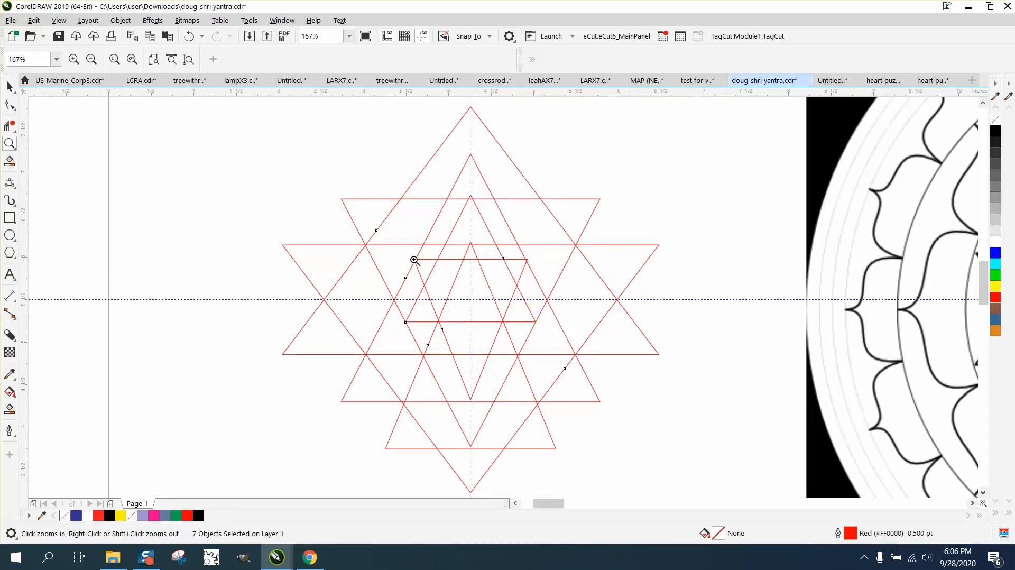
drag(414, 259, 557, 283)
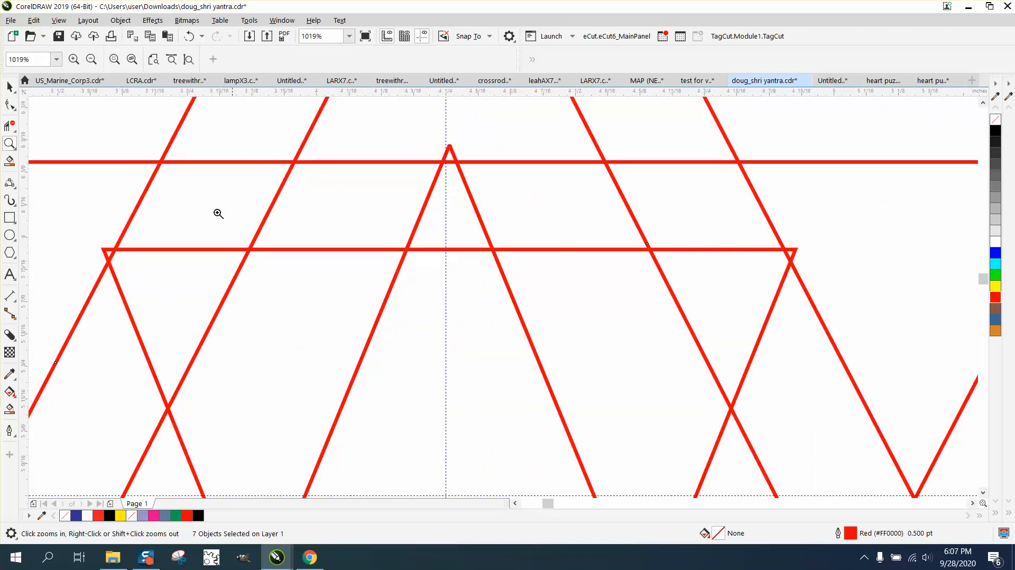
scroll(370, 257, down, 3)
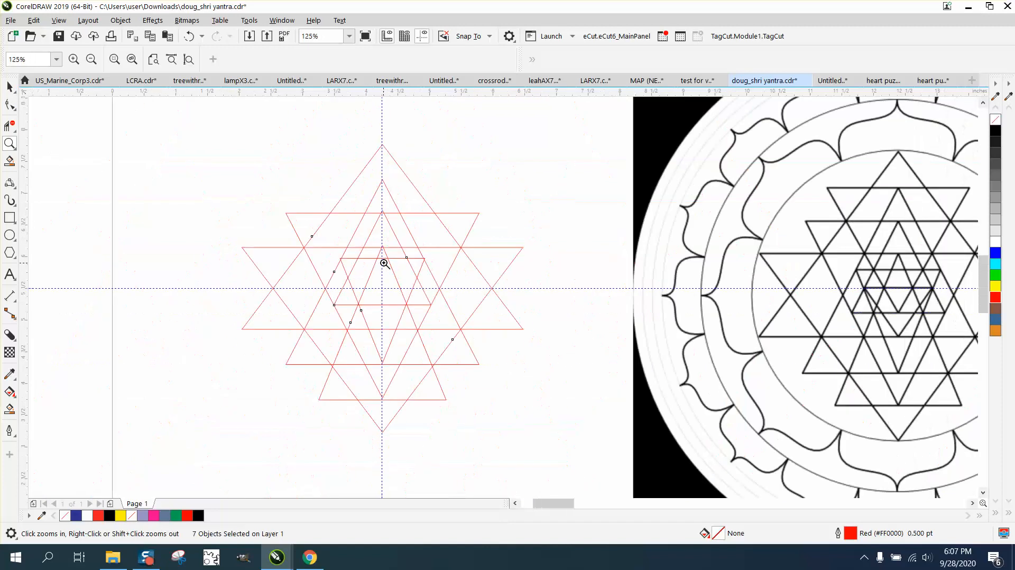
click(9, 86)
drag(187, 122, 595, 470)
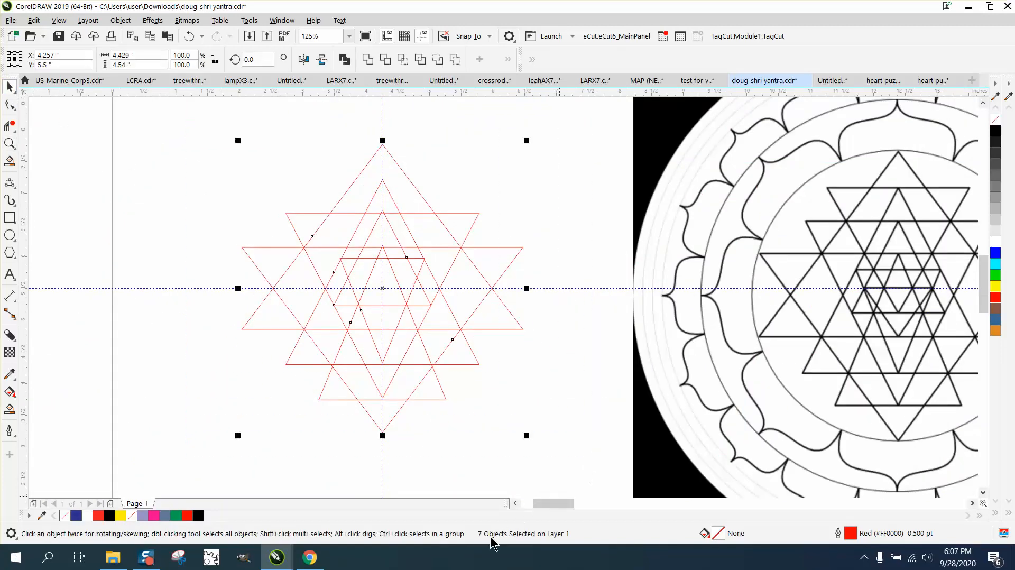
click(120, 20)
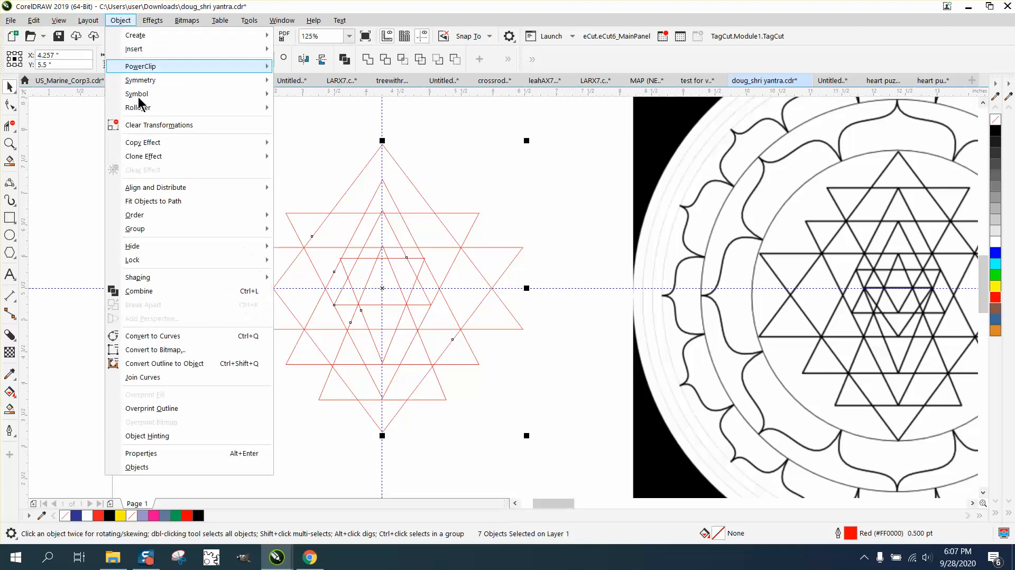
Step: Convert the star's triangles to curves and zoom in tightly on the star's centre
click(168, 337)
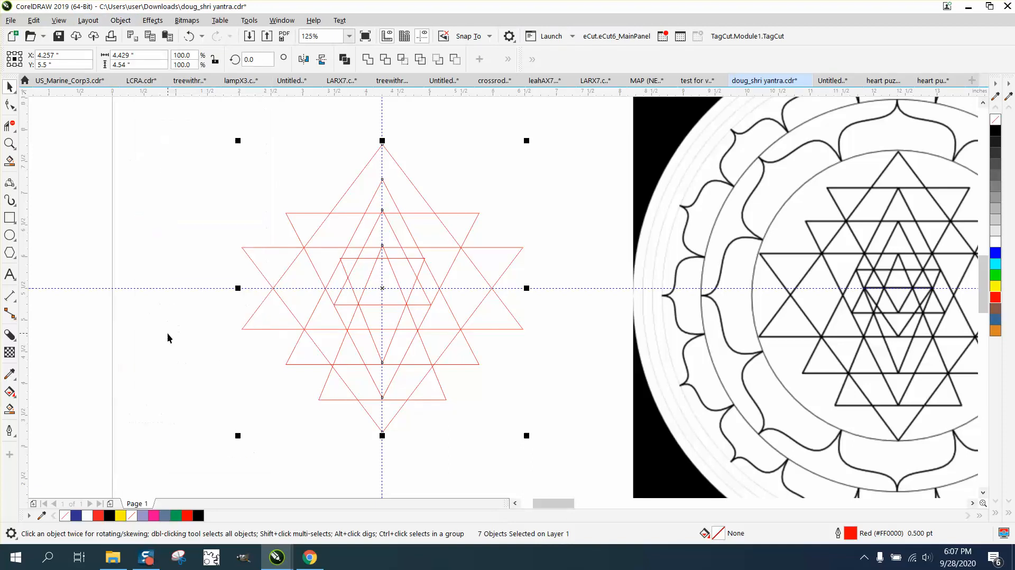
click(10, 143)
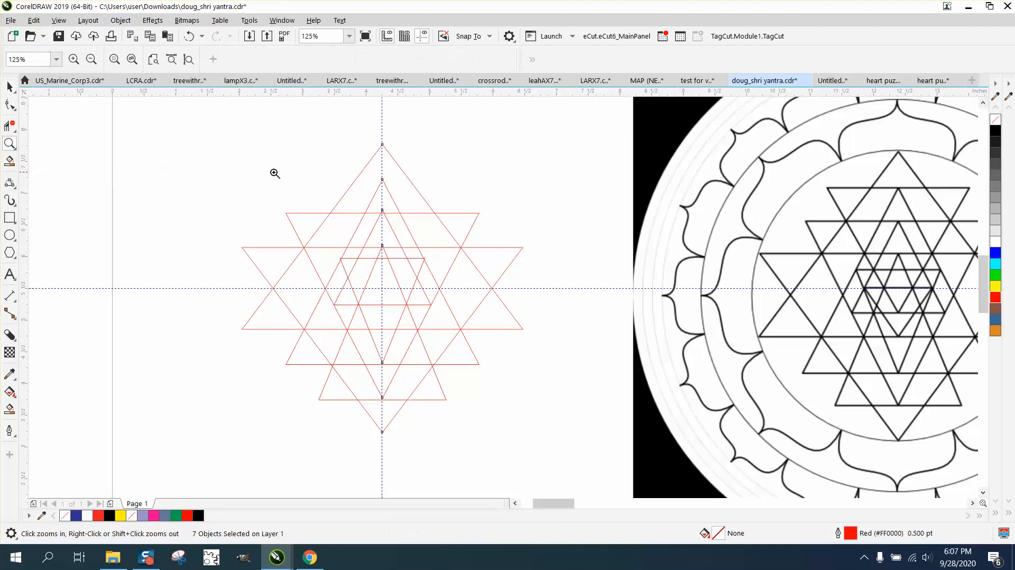
drag(602, 353, 602, 353)
click(10, 104)
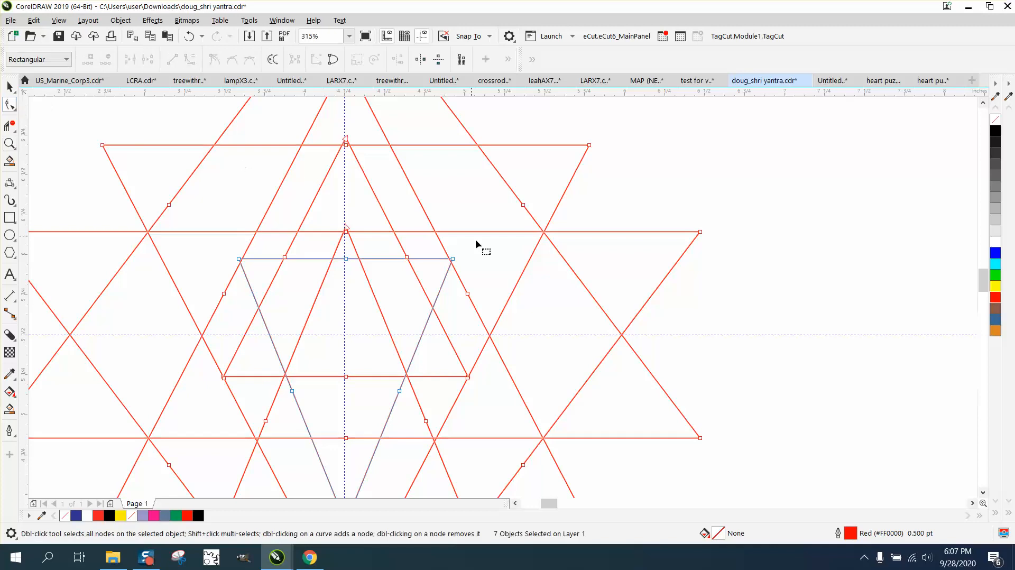
click(9, 143)
drag(263, 198, 515, 322)
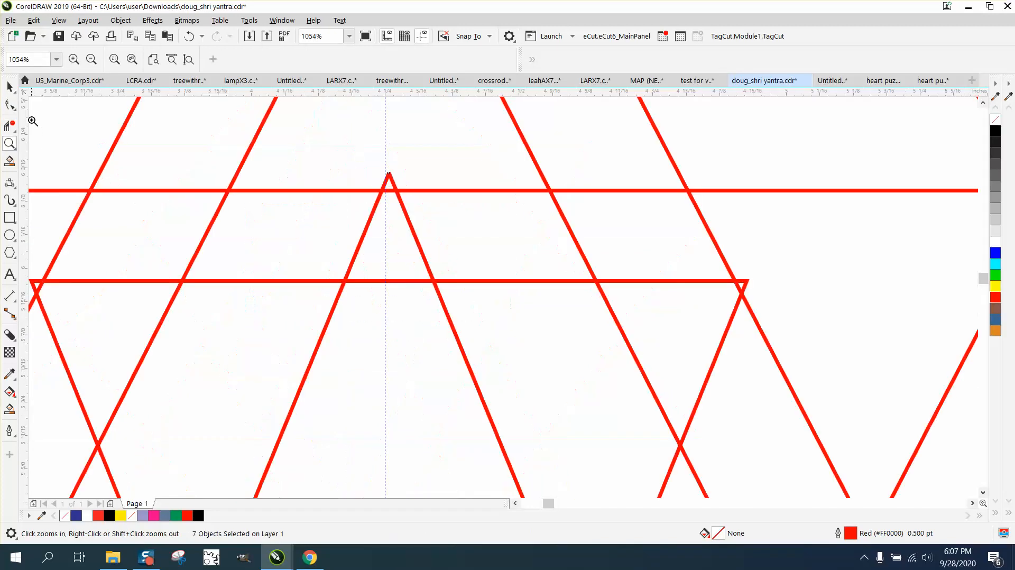
click(11, 104)
Step: Snap a horizontal line's left end onto the triangle corner and delete its extra centre node
drag(749, 282, 738, 283)
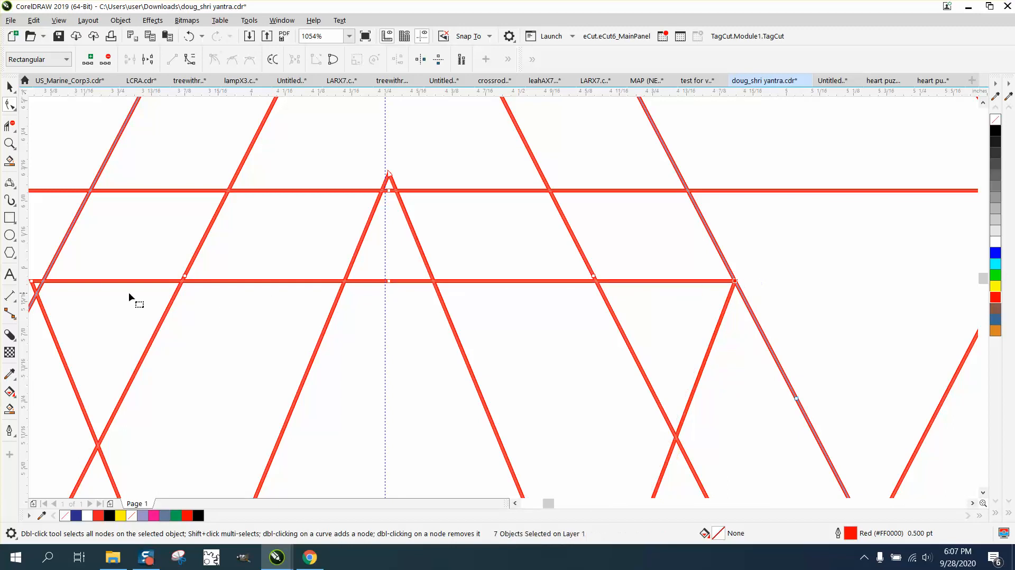
drag(33, 282, 99, 284)
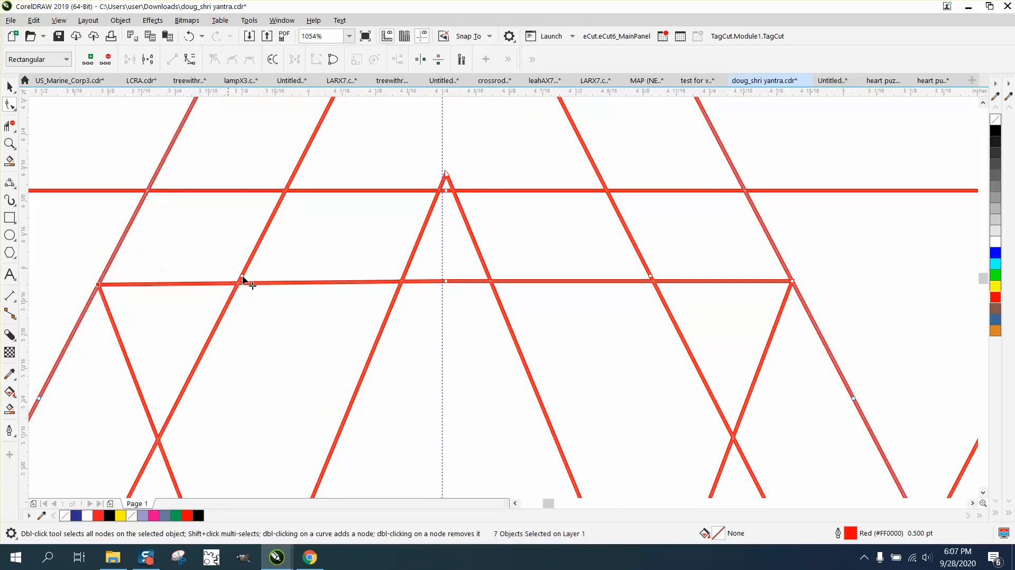
scroll(370, 288, down, 3)
drag(388, 280, 421, 300)
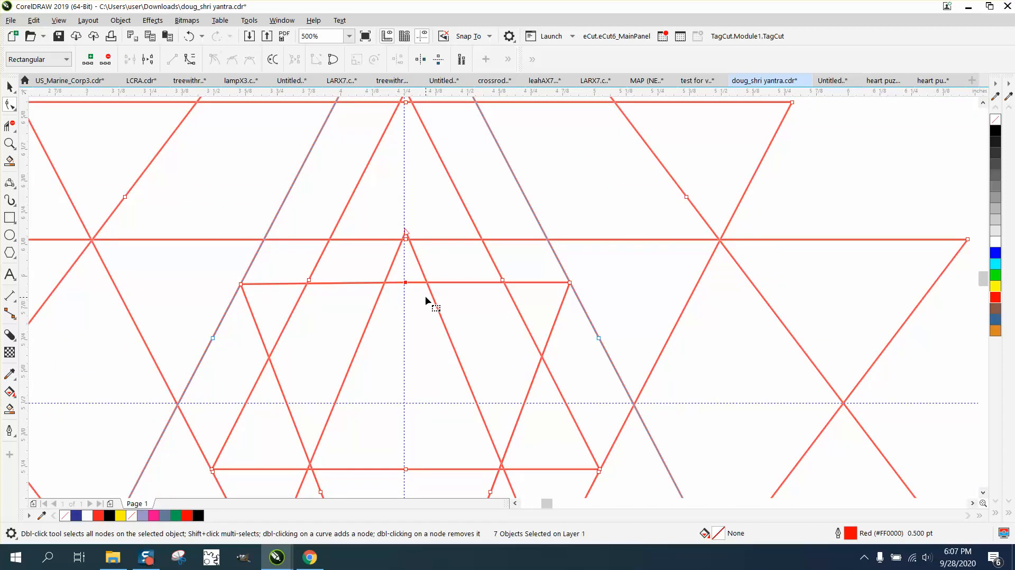
key(Delete)
scroll(433, 295, down, 2)
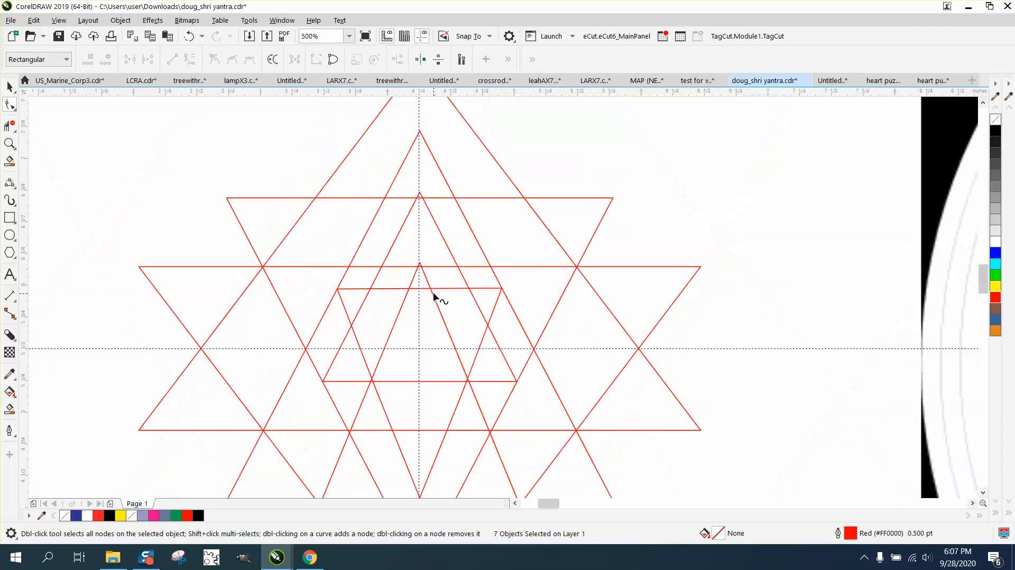
Step: Pull the upper triangle's apex node down onto its horizontal line
click(9, 143)
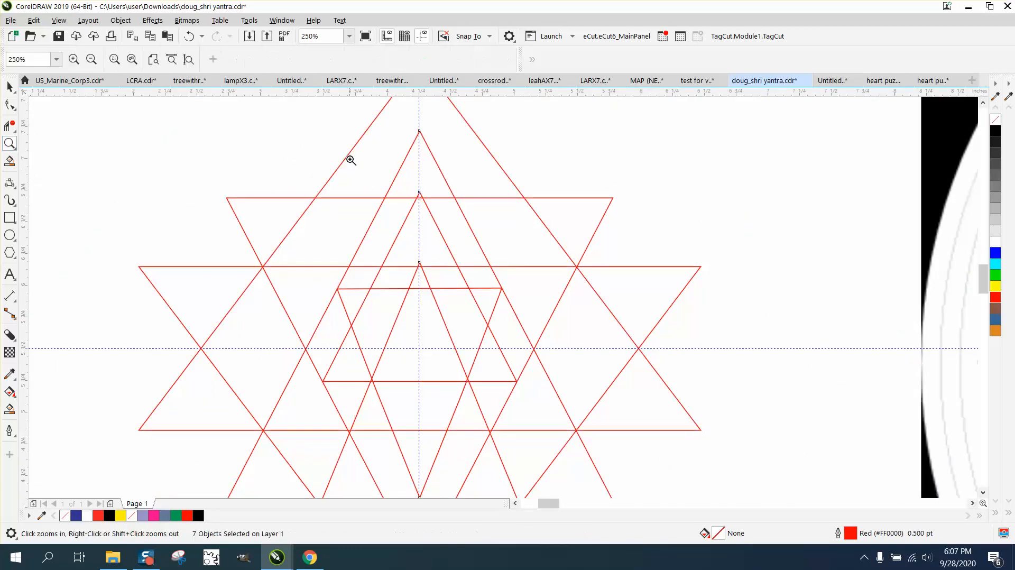
drag(349, 157, 521, 242)
click(9, 108)
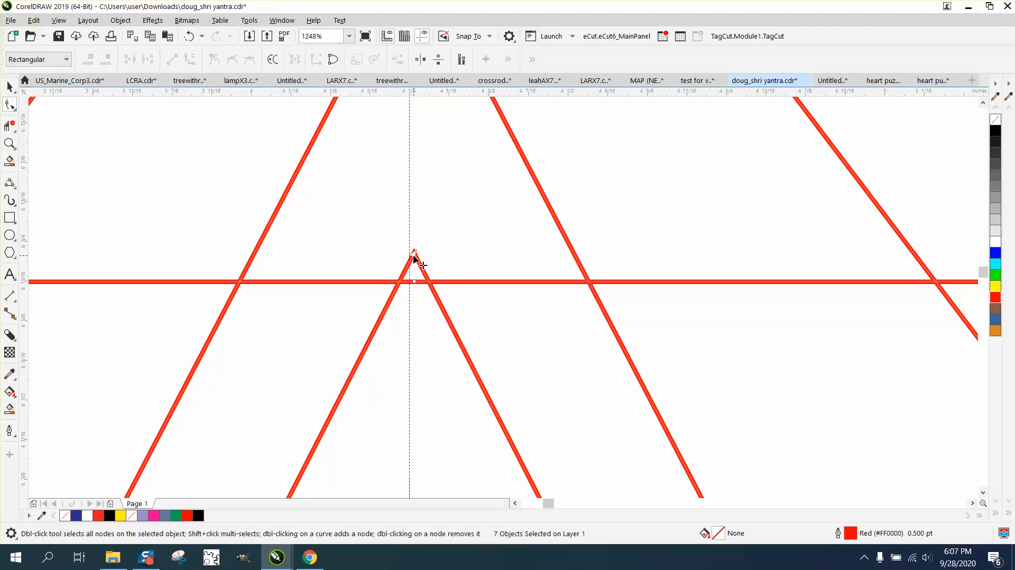
drag(414, 260, 408, 281)
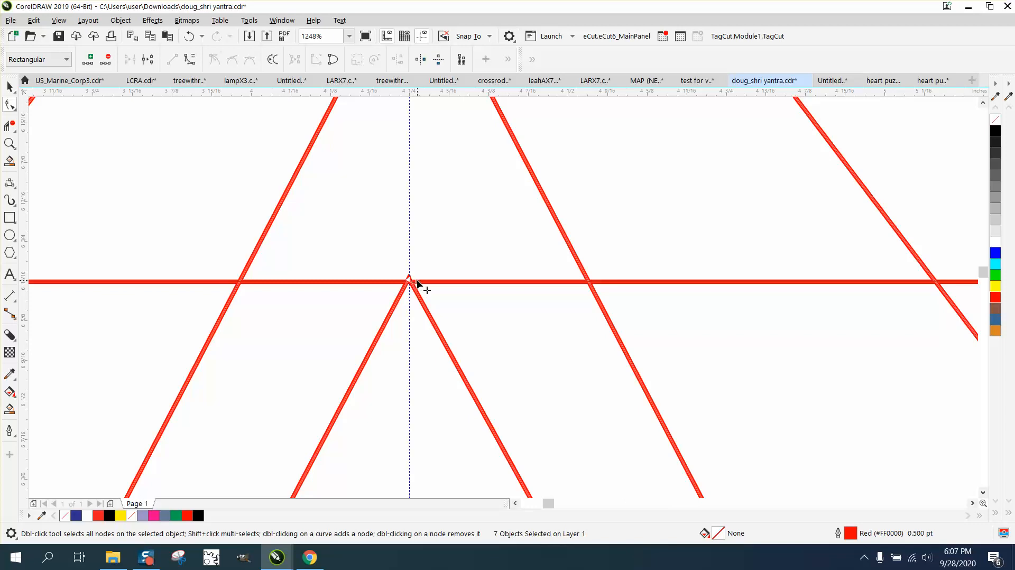
scroll(413, 282, down, 2)
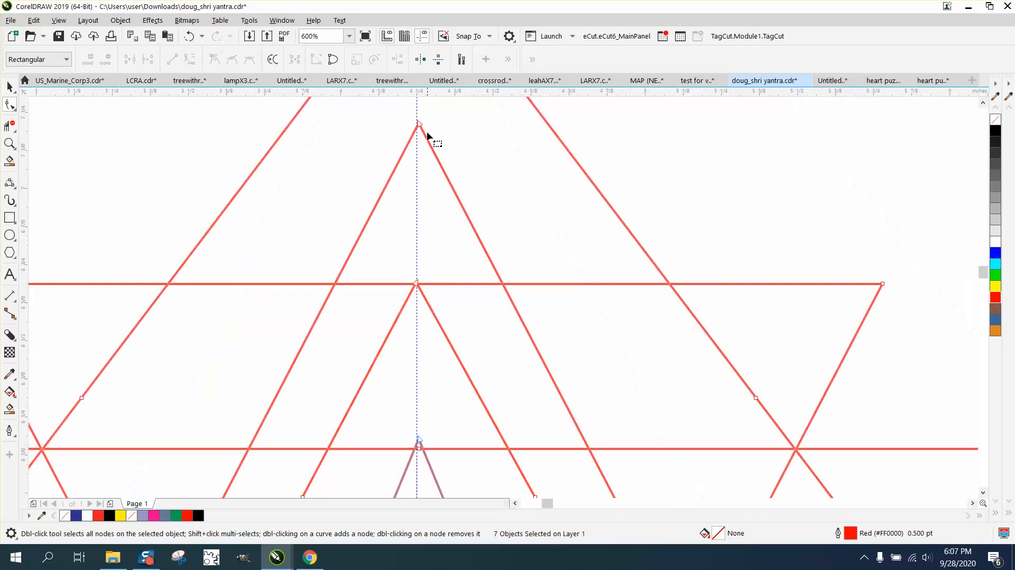
scroll(421, 140, down, 1)
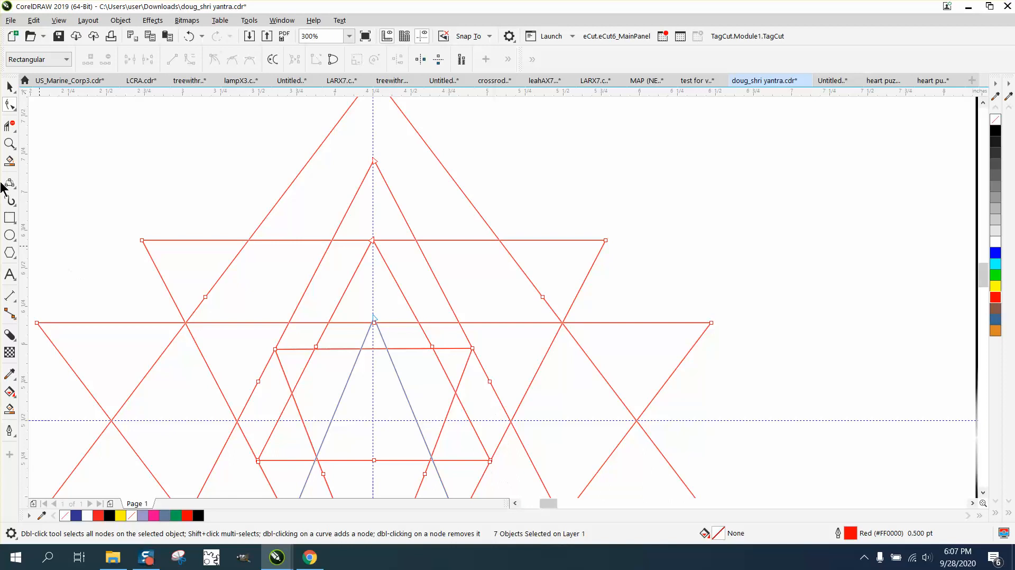
Step: Move the inner V tip's node down onto its horizontal line
double_click(12, 144)
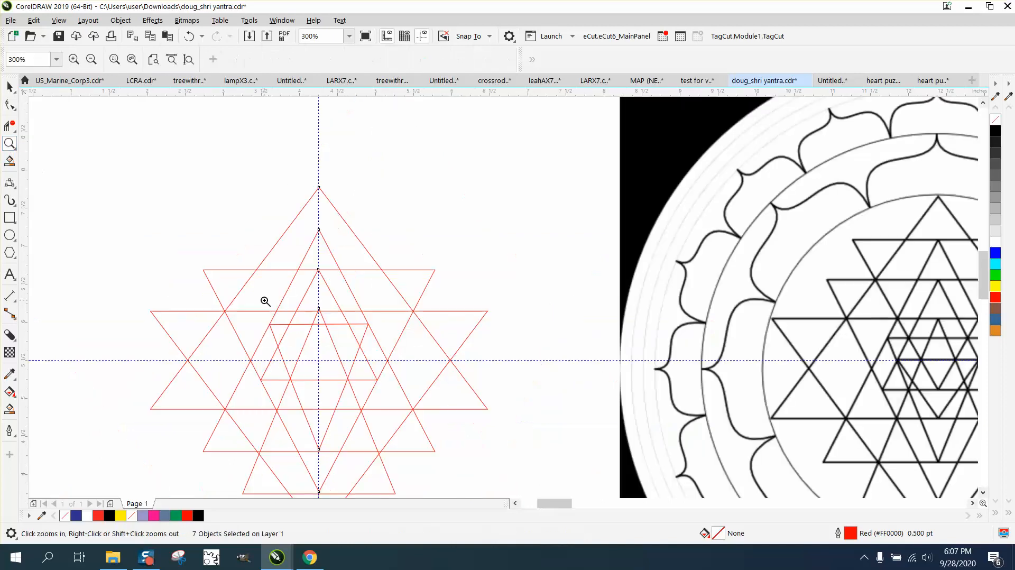
click(415, 405)
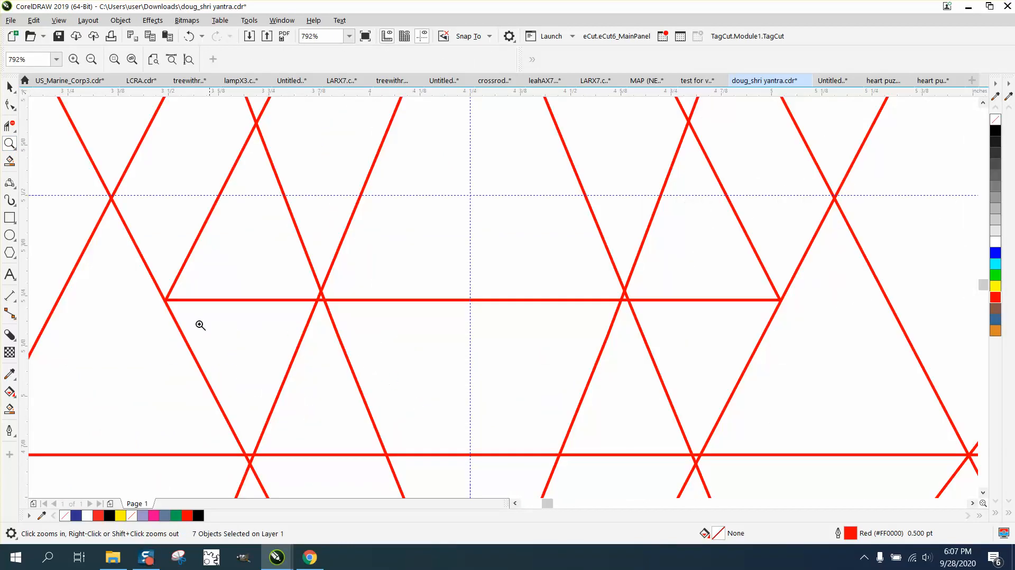
right_click(163, 305)
right_click(164, 304)
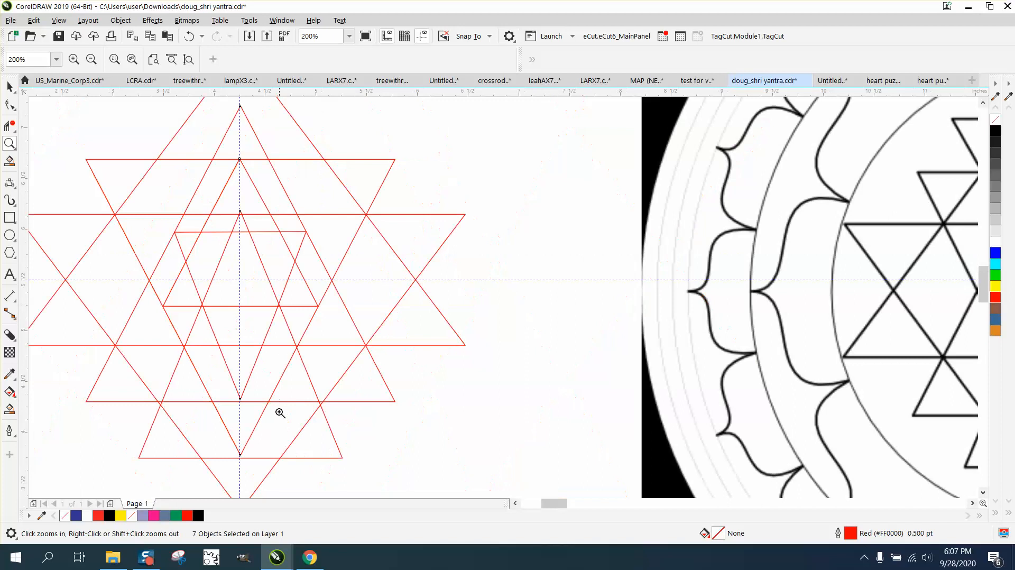
click(209, 427)
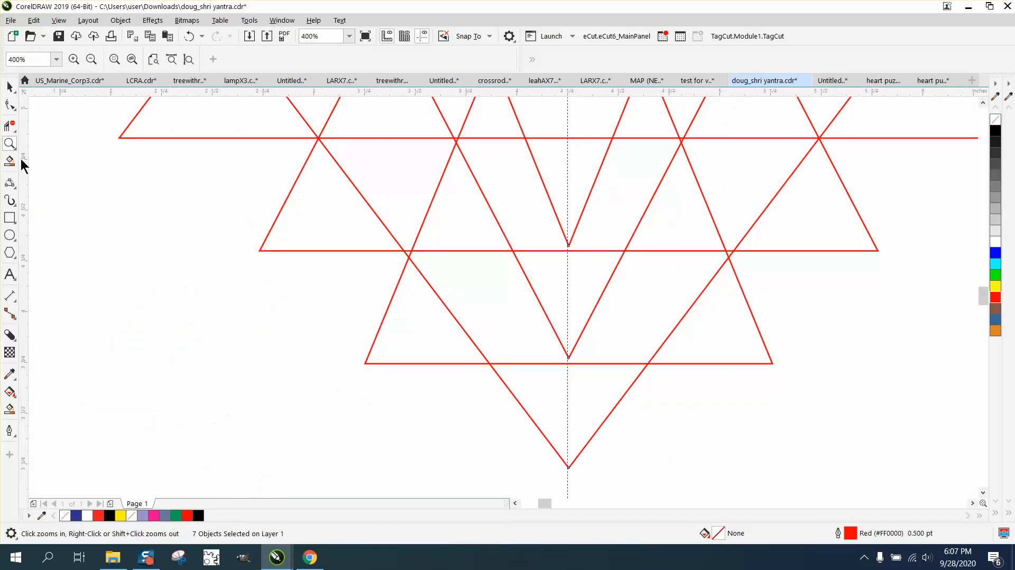
click(10, 104)
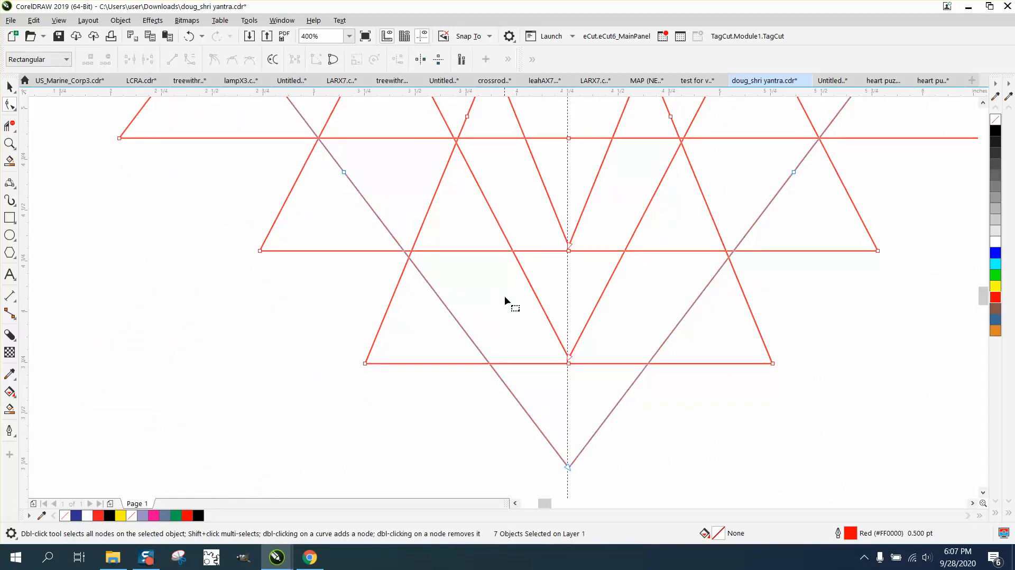
click(569, 363)
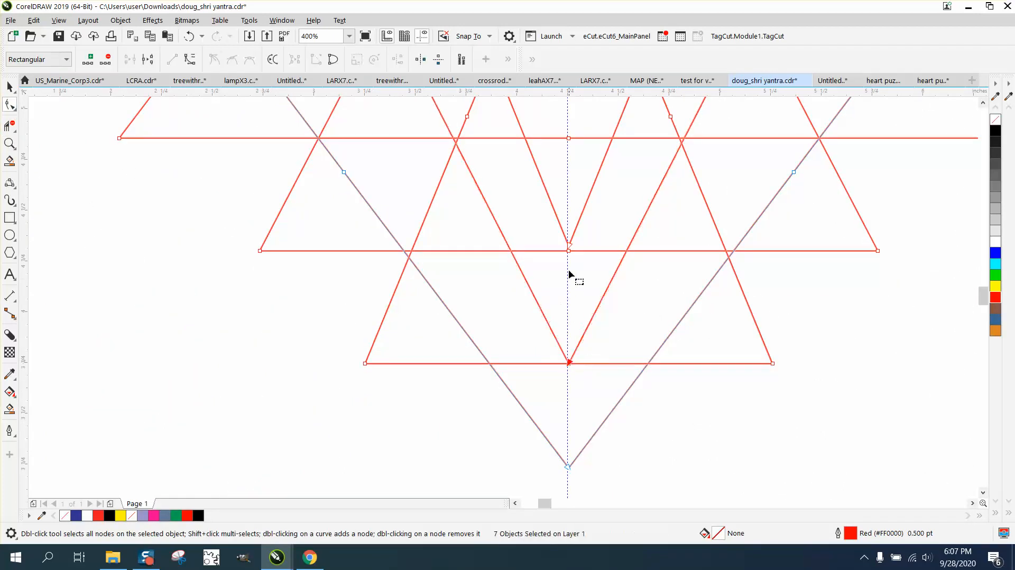
drag(568, 244, 569, 251)
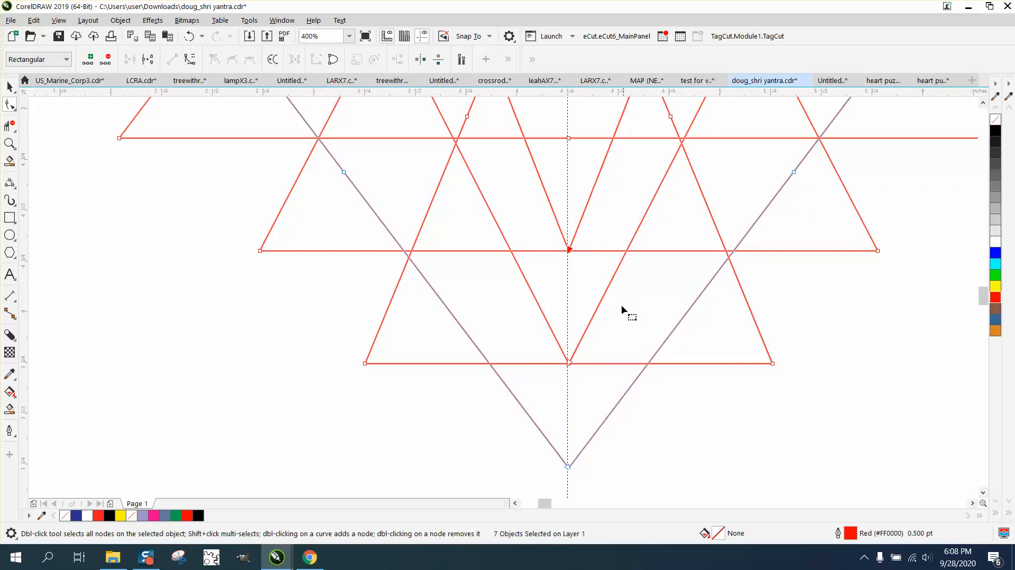
Step: Marquee-select all seven triangles of the yantra with the Pick tool
scroll(523, 343, down, 1)
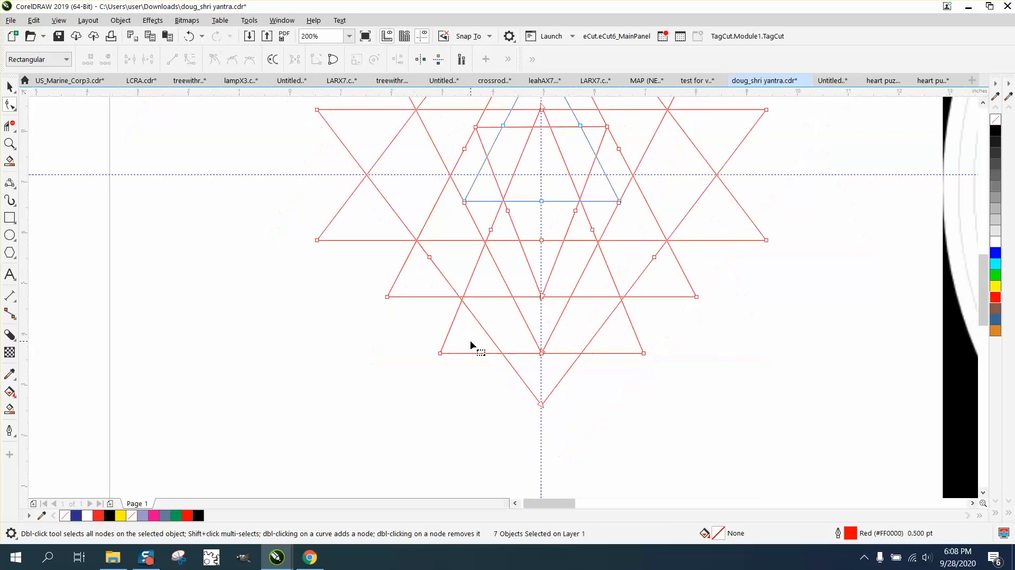
scroll(470, 341, down, 1)
key(space)
drag(353, 114, 671, 449)
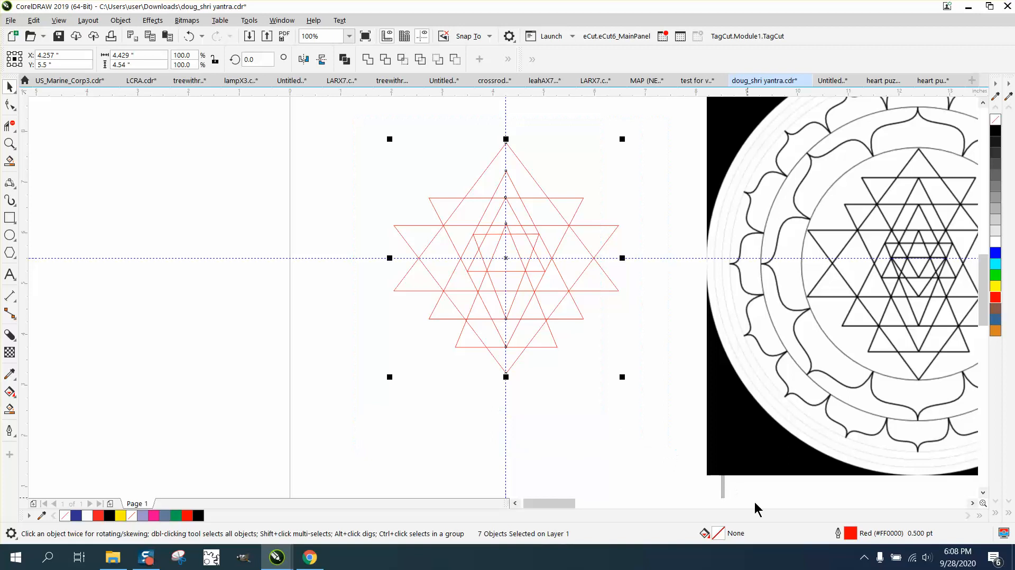
Step: Set the triangles' outline colour to black and width to 2.0 pt in the outline settings
double_click(851, 534)
click(426, 215)
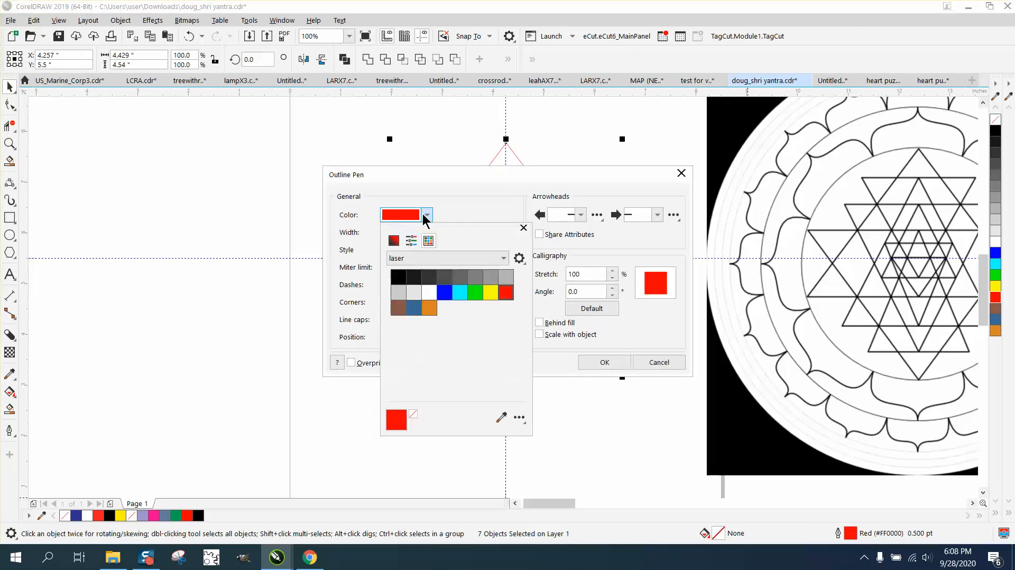
click(398, 276)
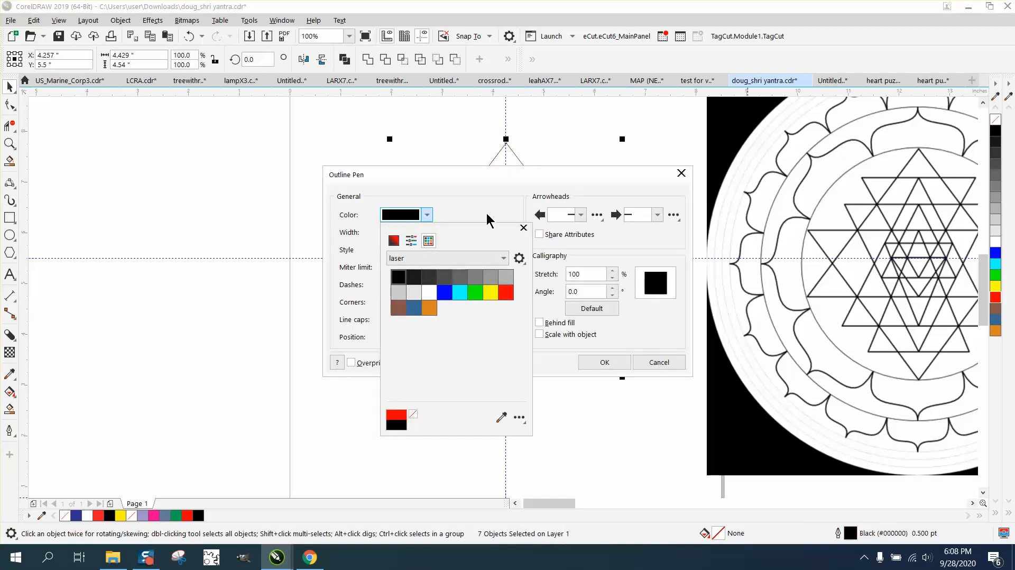
click(523, 227)
click(427, 232)
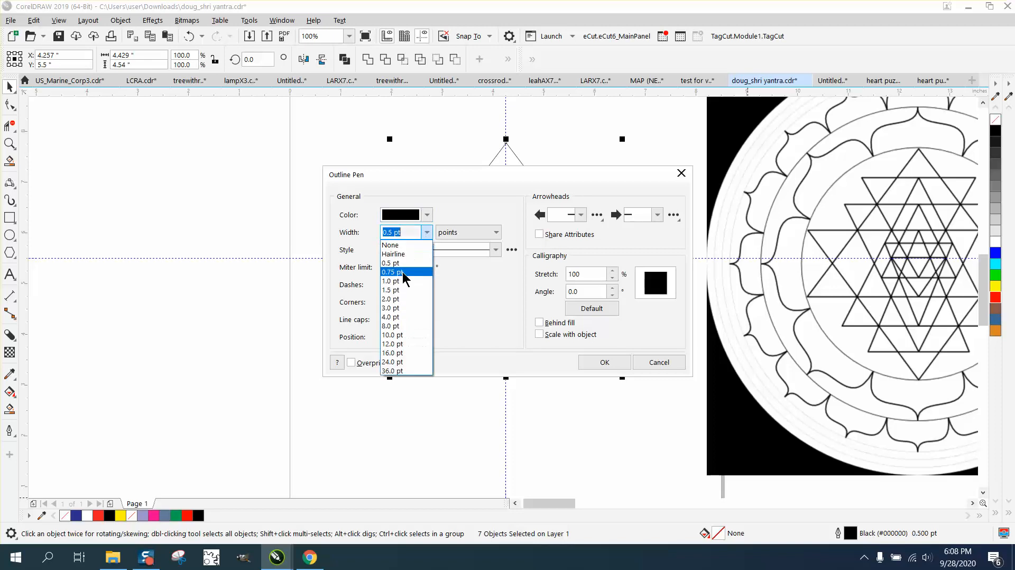
click(391, 299)
click(604, 362)
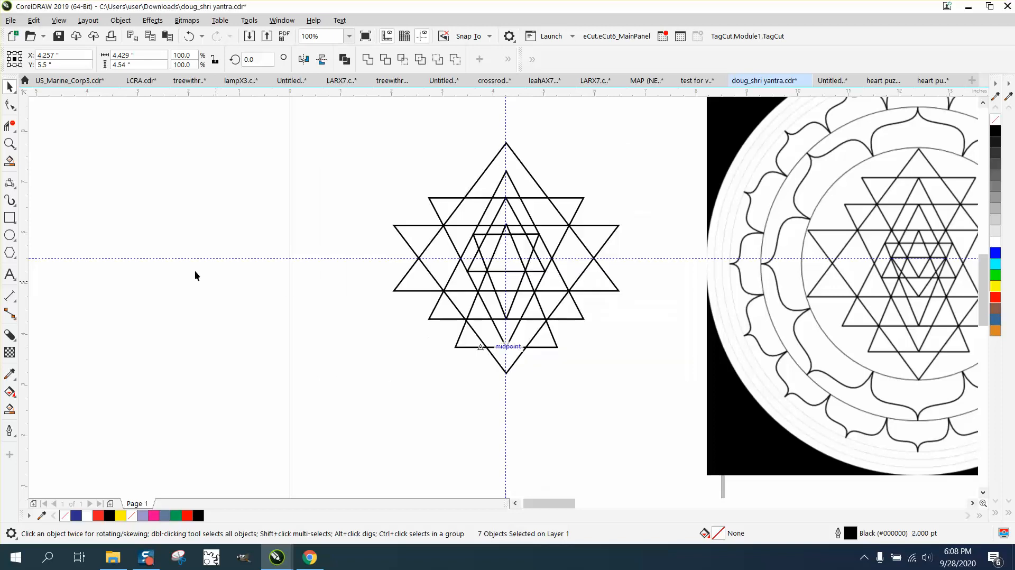
click(9, 143)
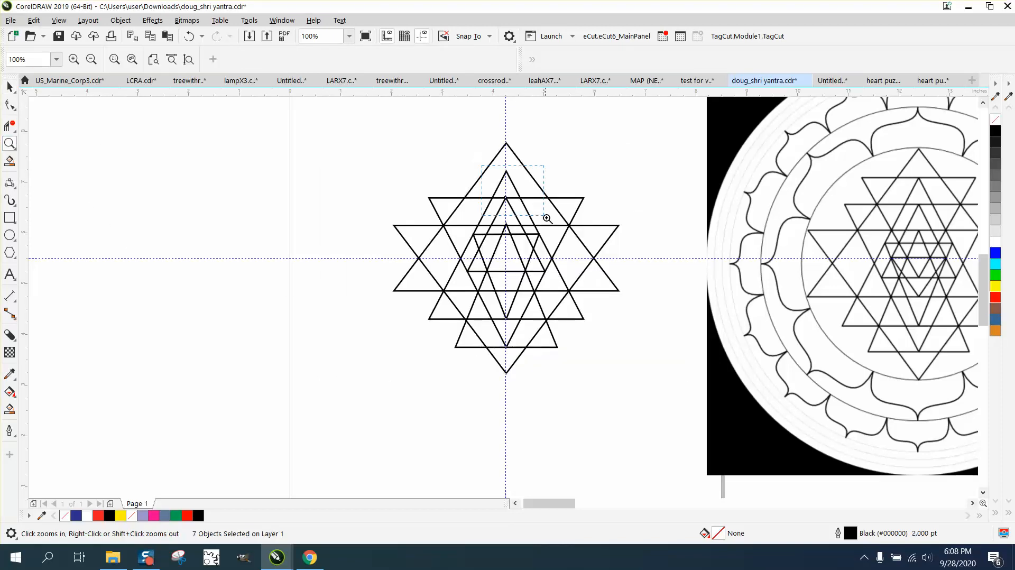
Step: Zoom in to check the central apex joints, then select all seven triangles and open the Object menu
drag(546, 219, 549, 260)
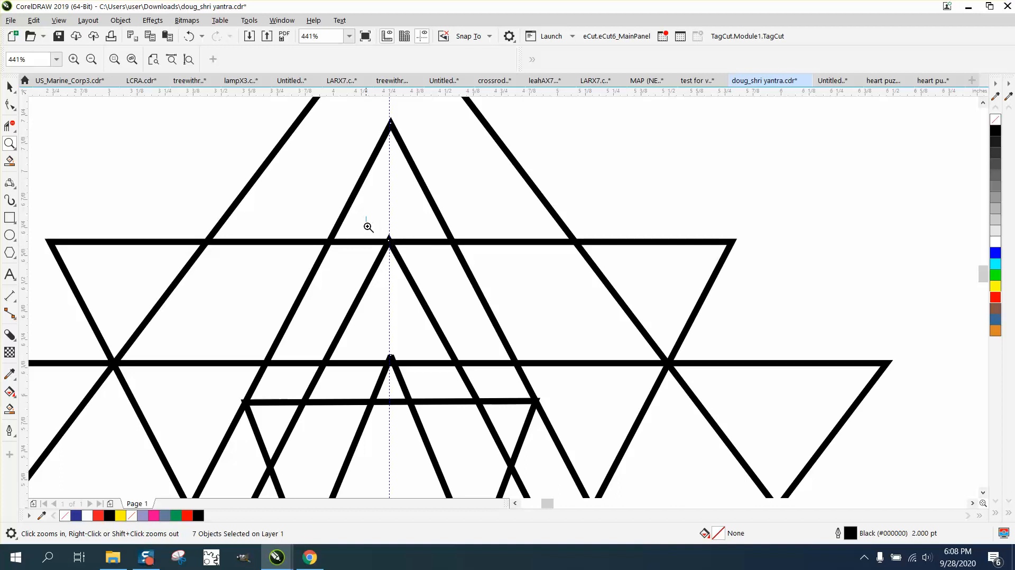
drag(368, 227, 467, 252)
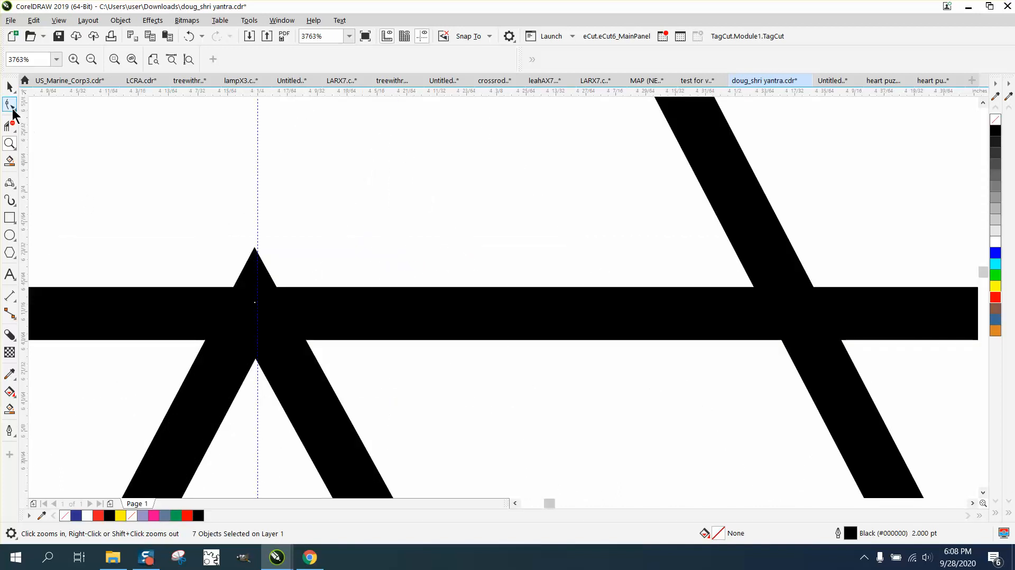
scroll(254, 140, down, 10)
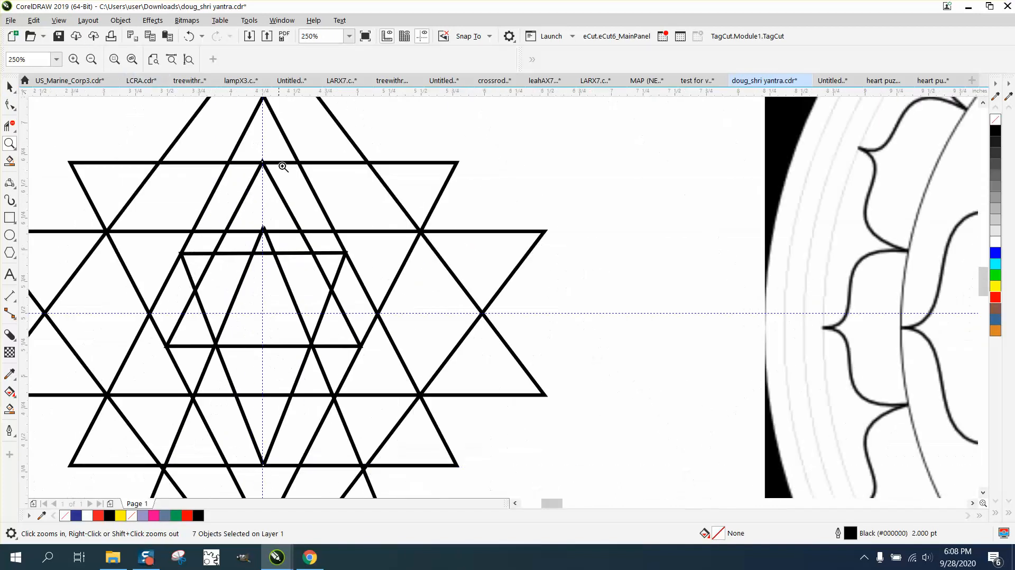
click(9, 86)
drag(182, 119, 402, 333)
click(121, 20)
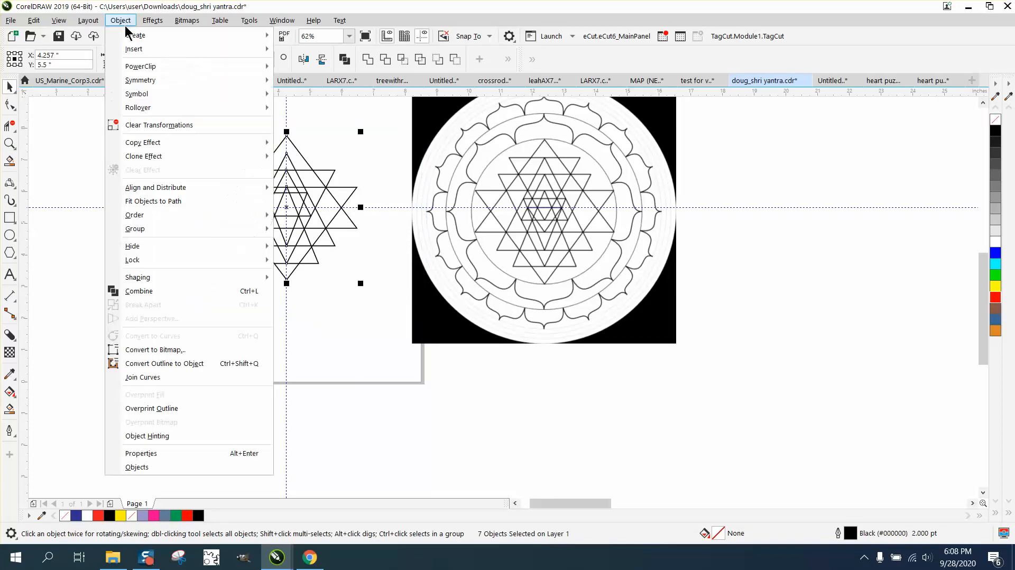
Step: Convert the triangles' outlines to black-filled objects (4.485" × 4.586") and zoom in on the upper yantra
click(170, 364)
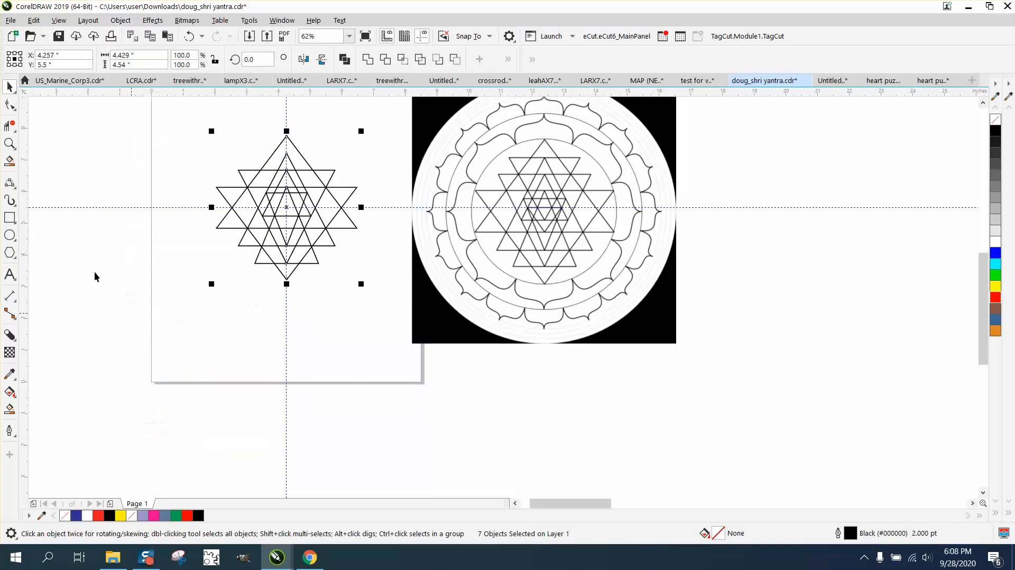
click(9, 143)
drag(392, 221, 391, 221)
click(9, 126)
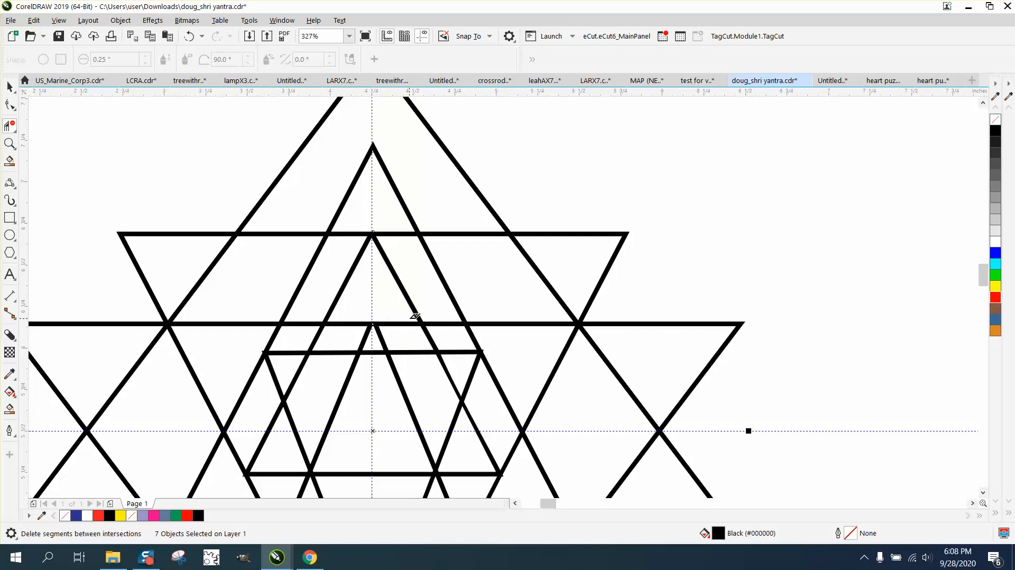
Step: Zoom into a line junction and remove the small triangular notch with Virtual Segment Delete
scroll(333, 258, down, 2)
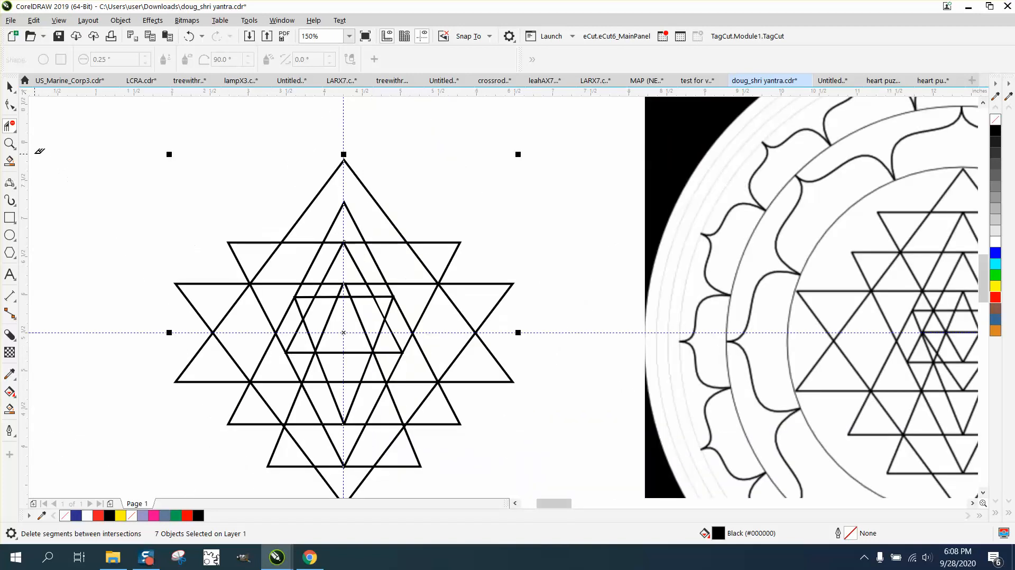
click(10, 143)
drag(258, 324, 499, 389)
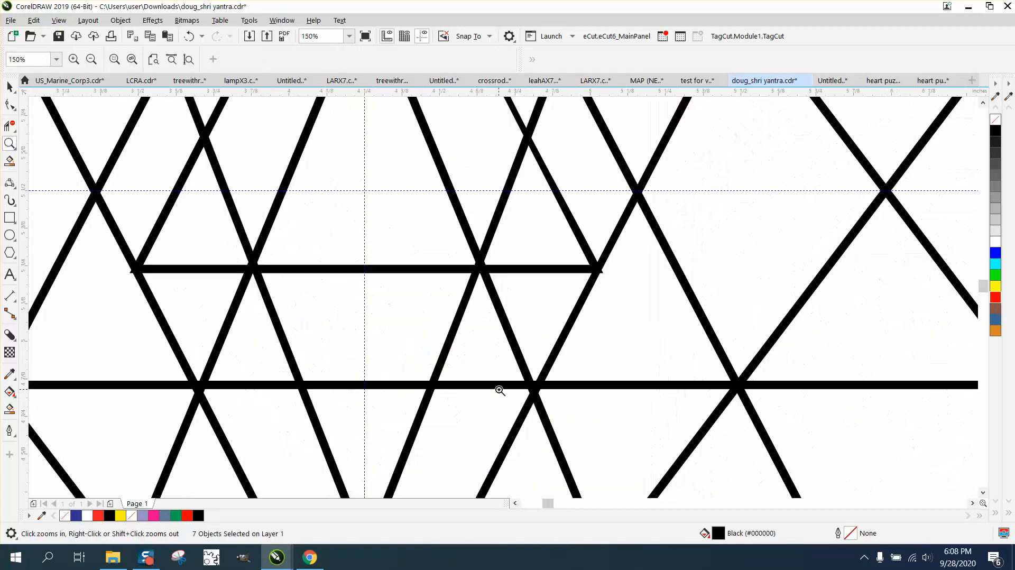
drag(591, 258, 631, 291)
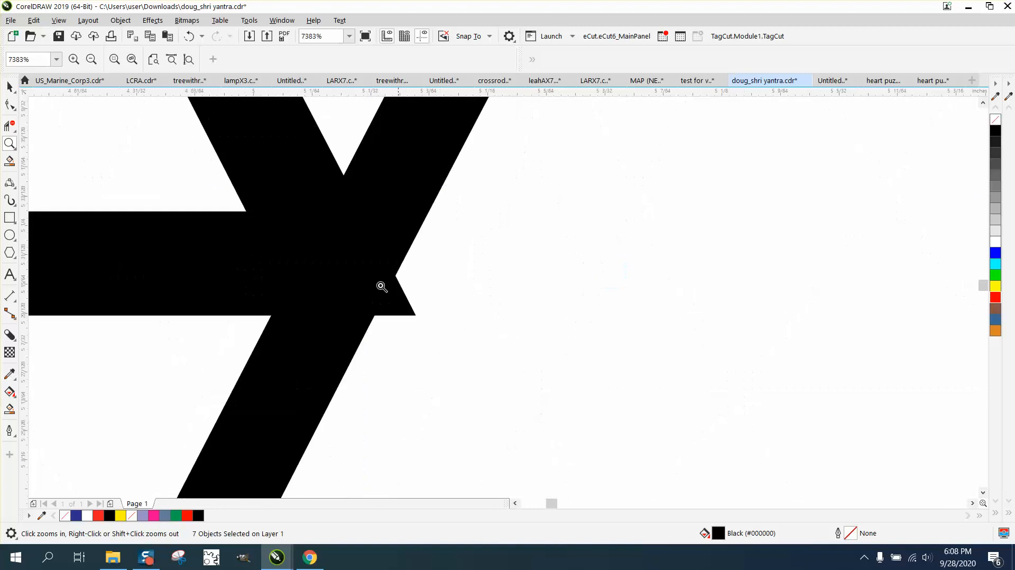
click(10, 125)
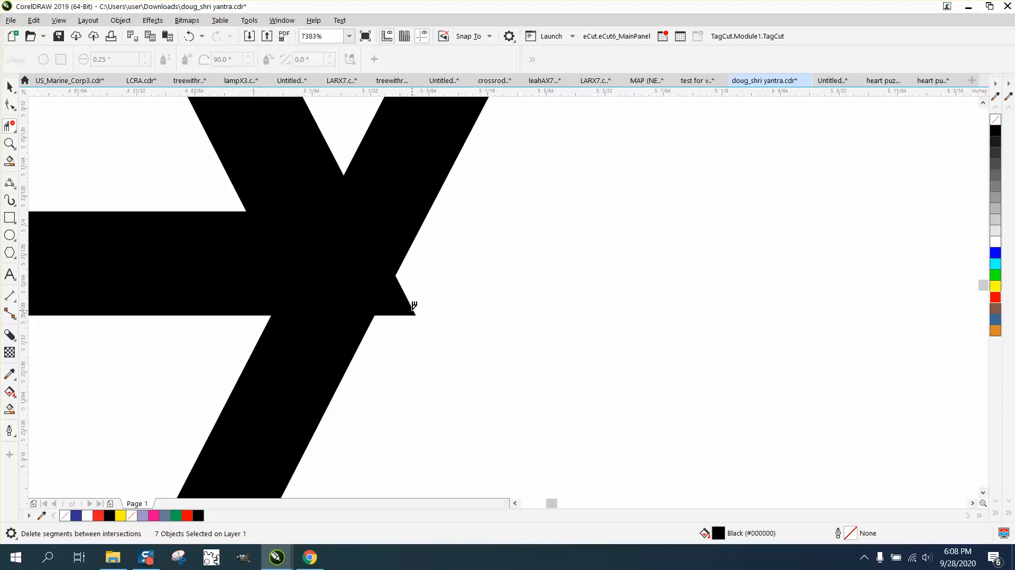
click(415, 305)
scroll(423, 308, down, 3)
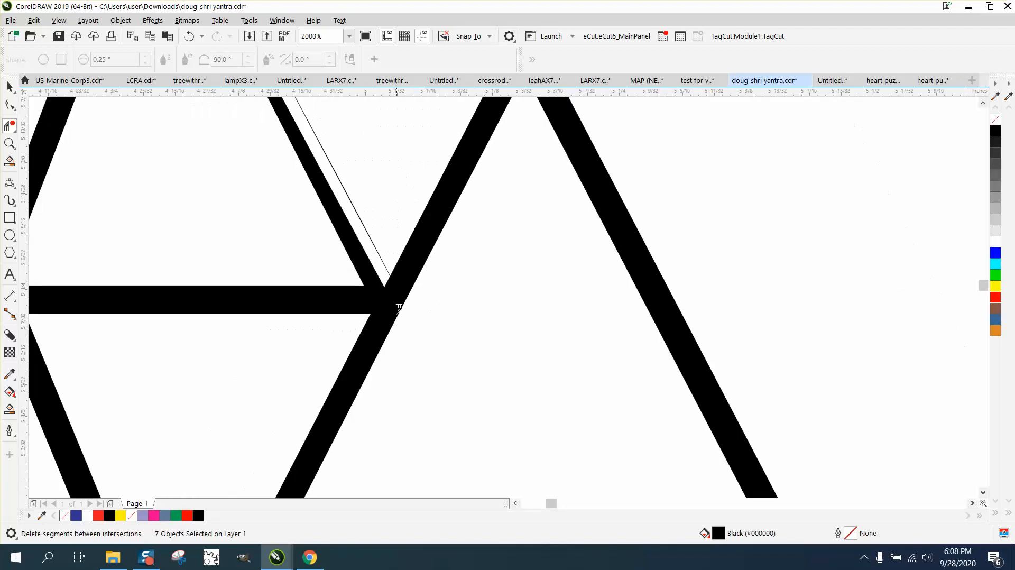
Step: Fill the thin white sliver beside the diagonal with Smart Fill
click(9, 409)
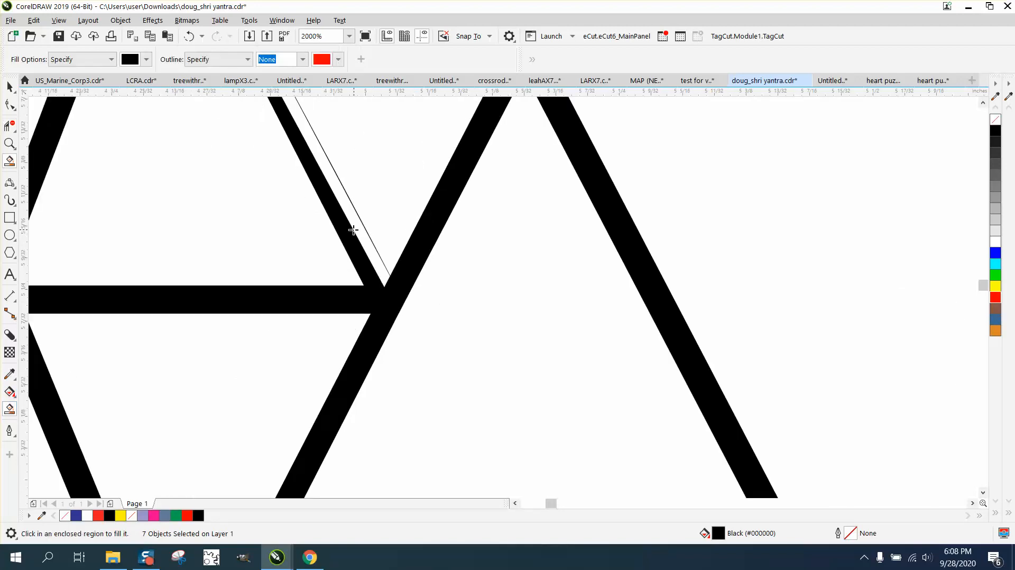
click(361, 232)
scroll(430, 274, down, 2)
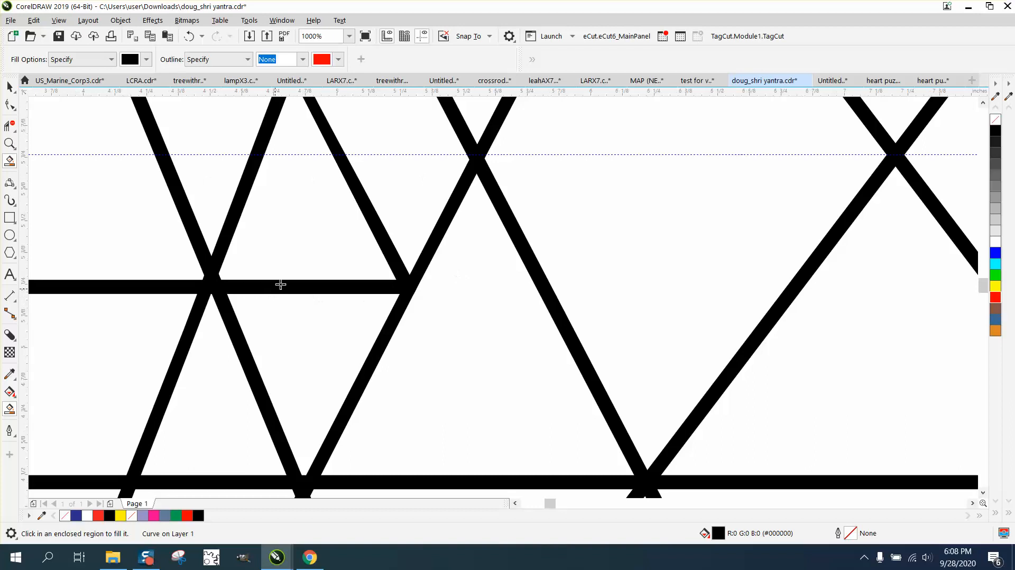
scroll(281, 286, down, 4)
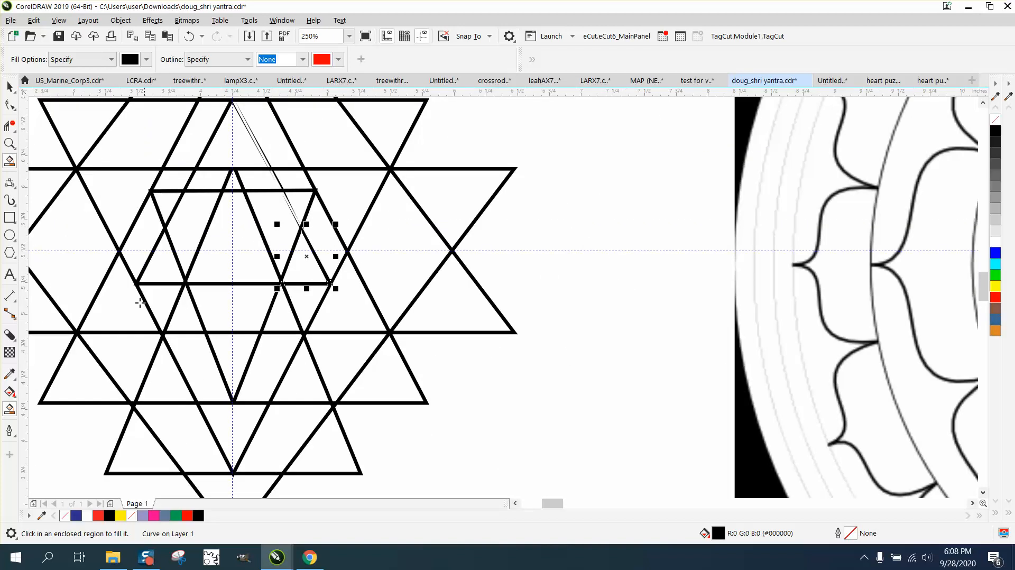
Step: Try trimming the horizontal bar's overshoot at the inner hexagon, then undo the unwanted fill
click(10, 143)
drag(115, 259, 249, 314)
click(10, 125)
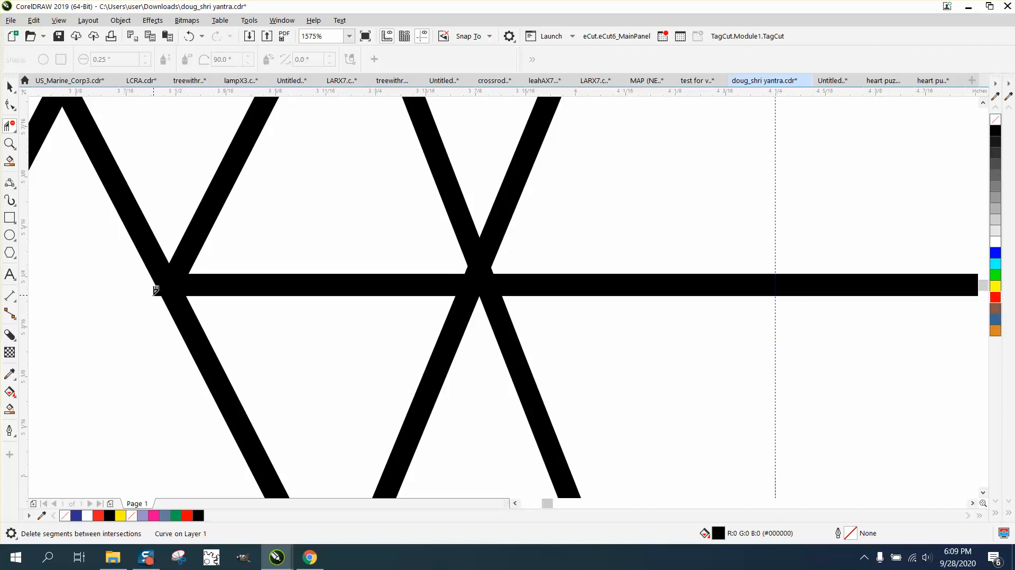
click(155, 290)
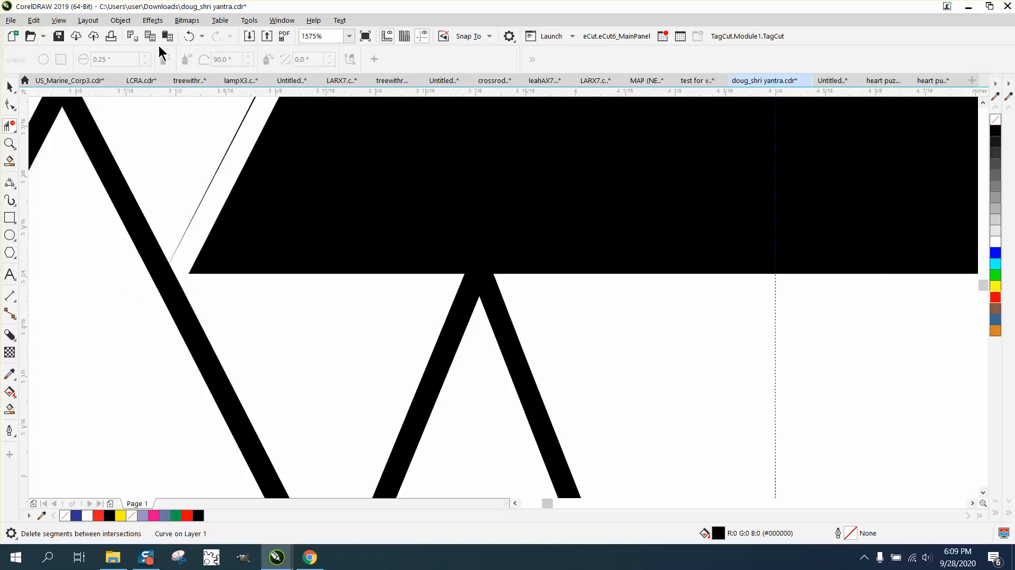
click(189, 36)
Step: Drag the horizontal bar's left corner node back onto the intersection
click(9, 104)
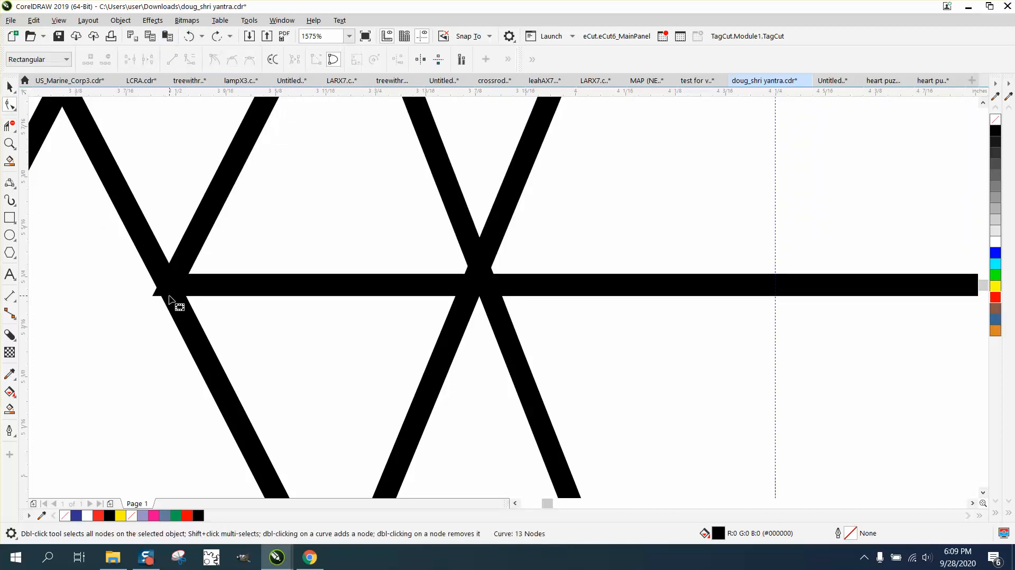
click(172, 292)
drag(153, 296, 158, 292)
scroll(201, 295, down, 6)
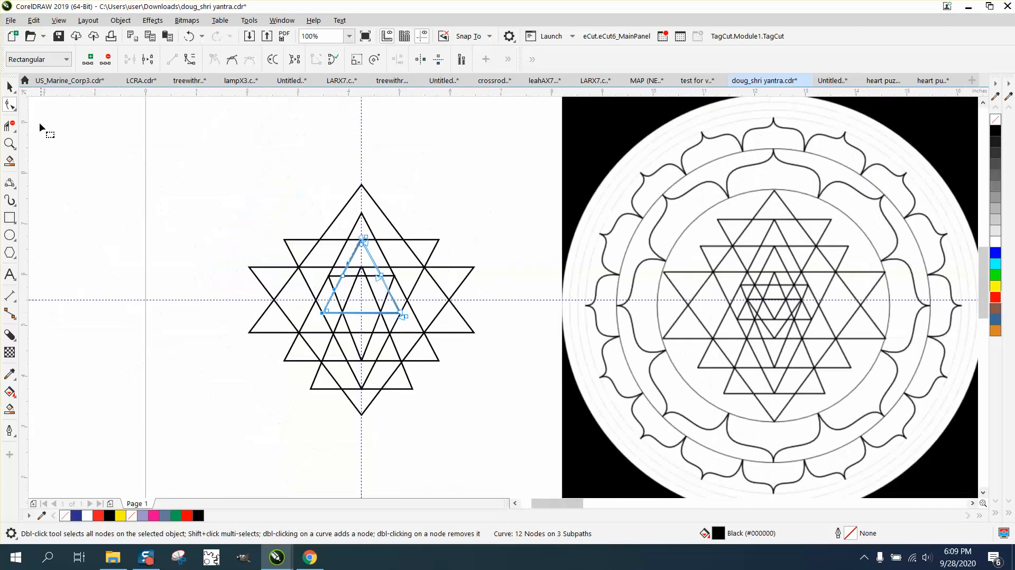
Step: Select the yantra's 7 triangle objects and zoom in on its centre
click(9, 86)
drag(198, 157, 307, 298)
drag(487, 414, 489, 414)
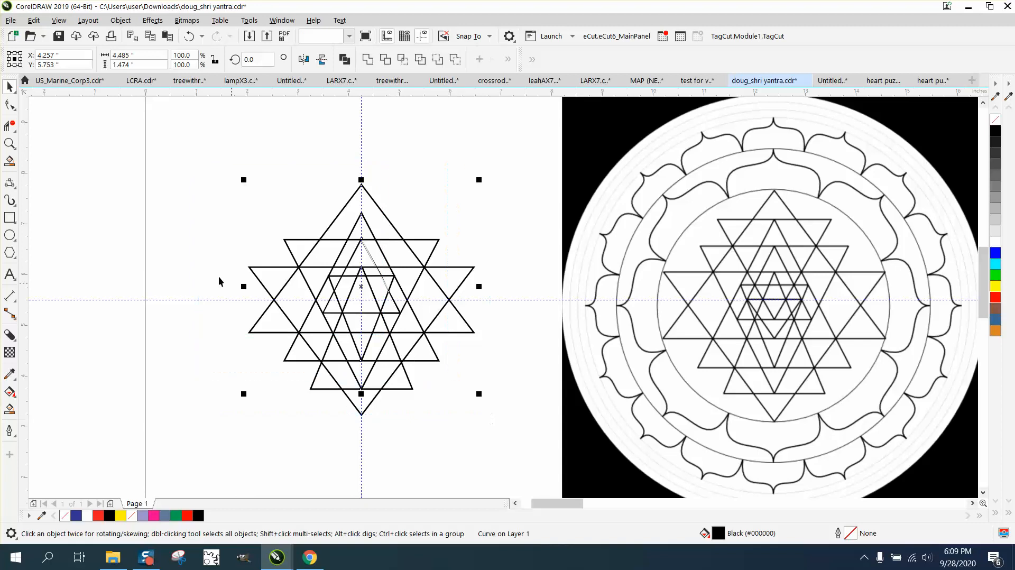
key(z)
drag(313, 222, 423, 284)
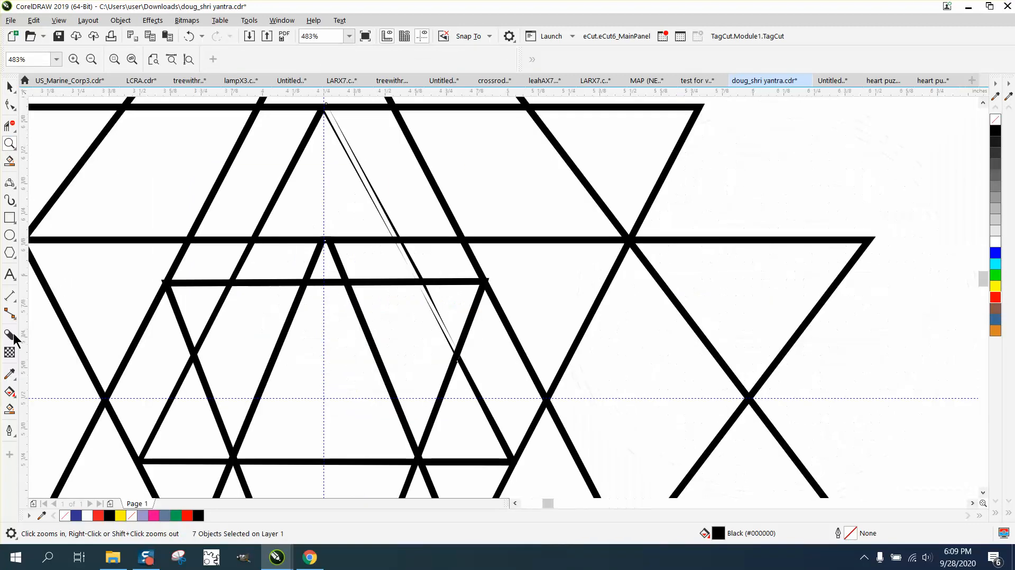
Step: Smart-fill the three white slivers black: upper triangle, between the bars, below the lower bar
click(9, 409)
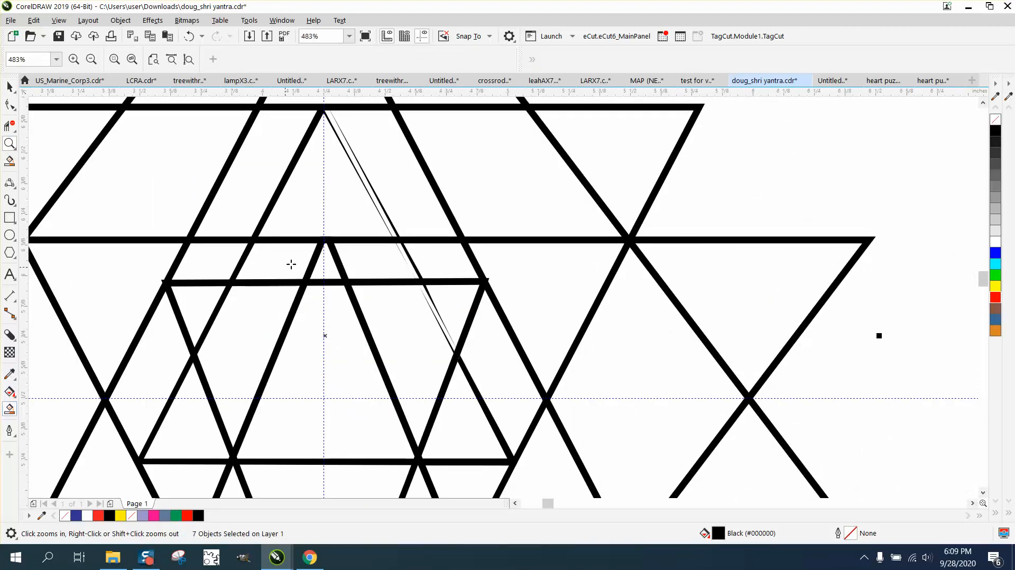
click(373, 201)
click(407, 270)
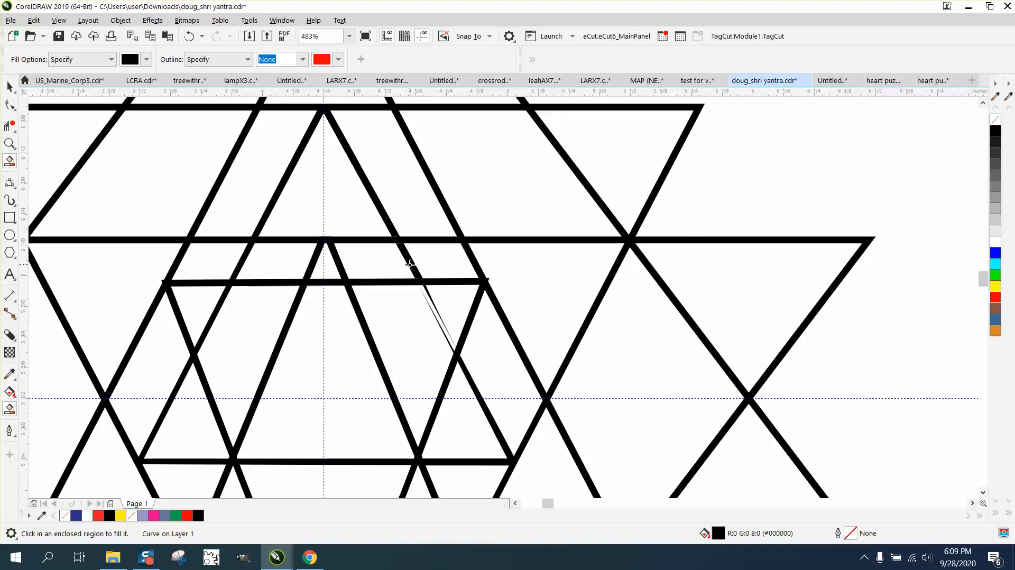
click(433, 307)
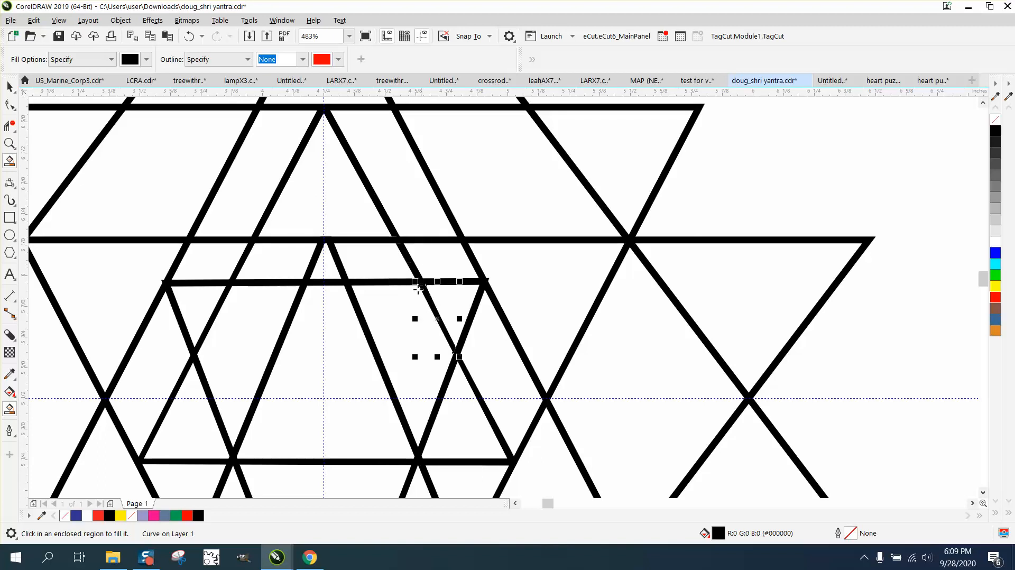
scroll(402, 275, down, 4)
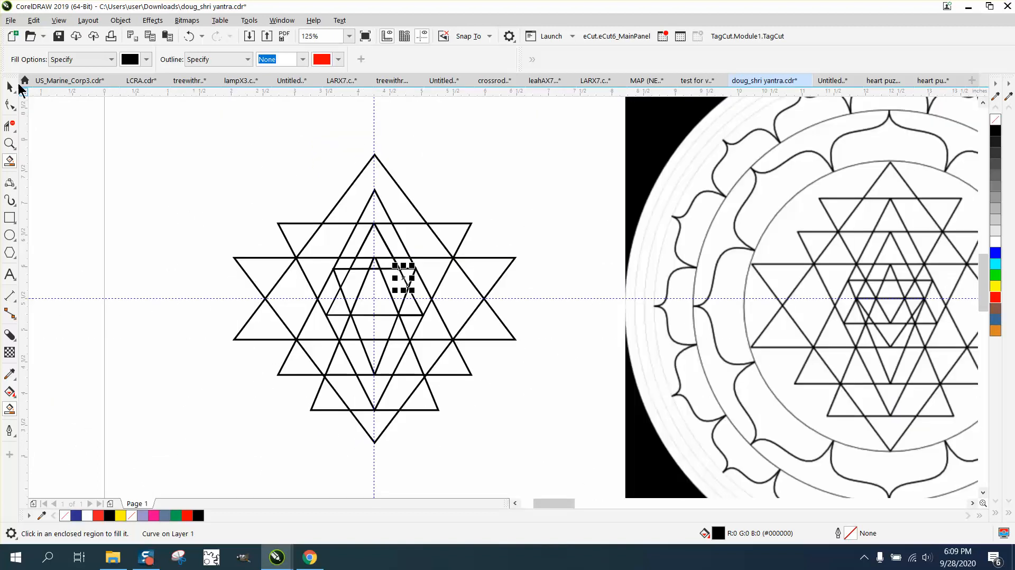
Step: Marquee-select all 11 objects of the small yantra
click(19, 85)
scroll(242, 192, down, 1)
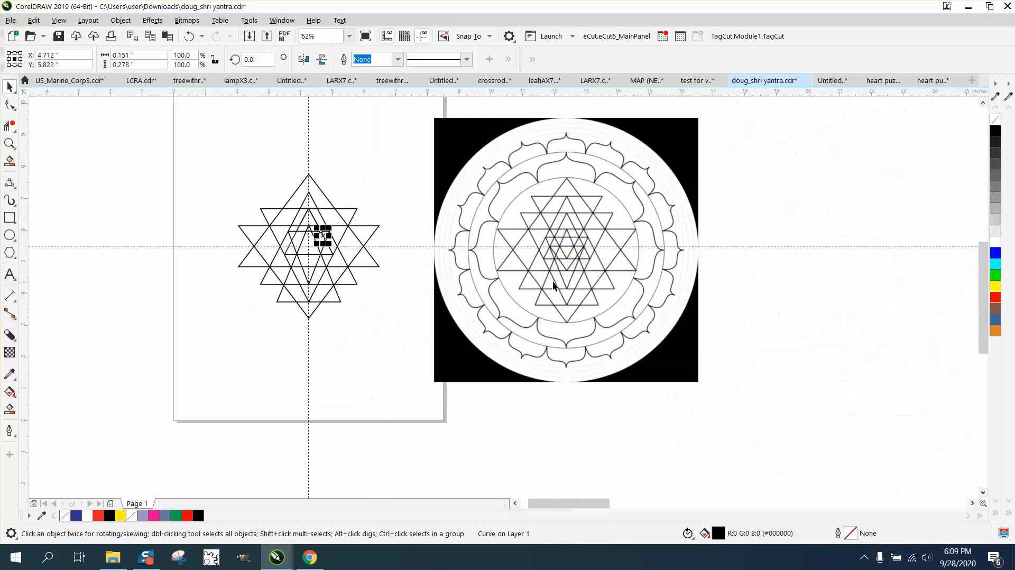
drag(207, 164, 415, 337)
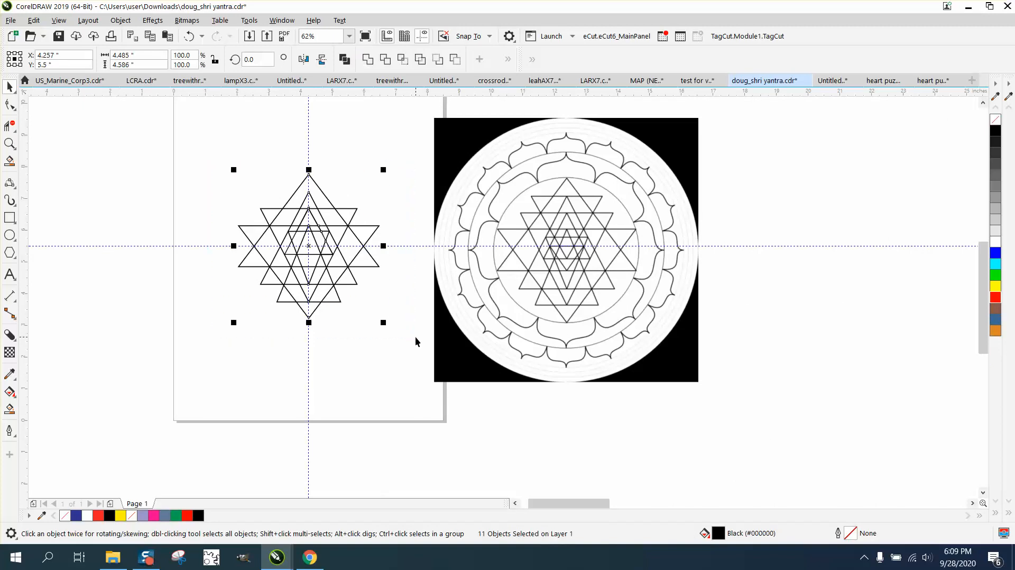
Step: Group the yantra's 11 objects, then drag the outlined mandala left onto the yantra
key(ctrl+g)
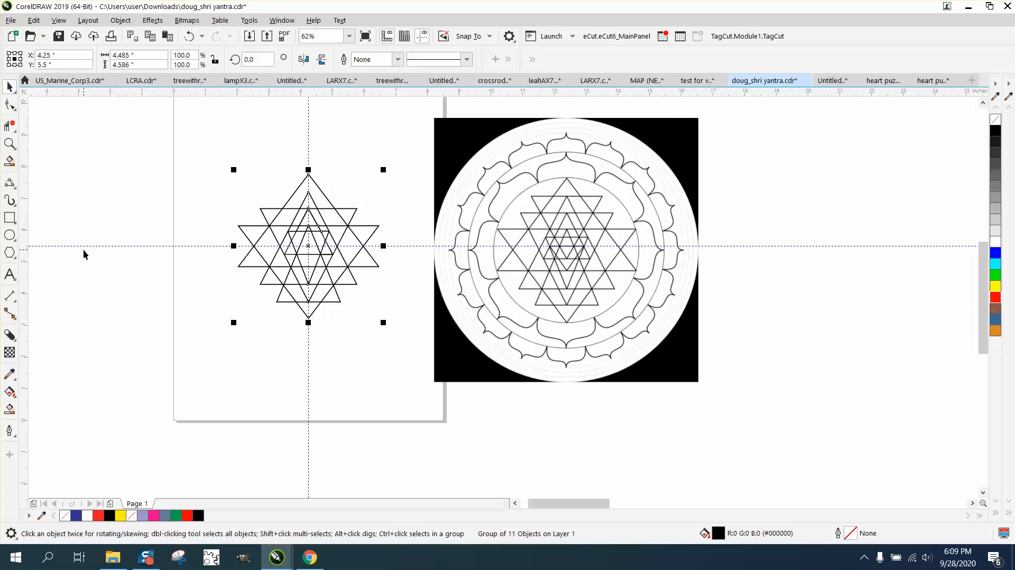
scroll(543, 179, down, 2)
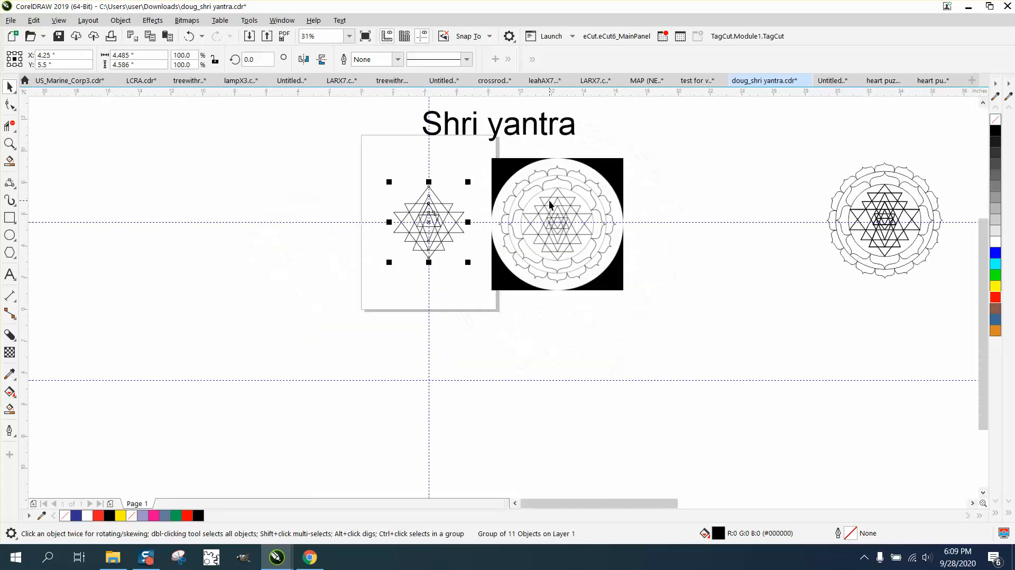
drag(828, 149, 961, 290)
drag(846, 222, 283, 226)
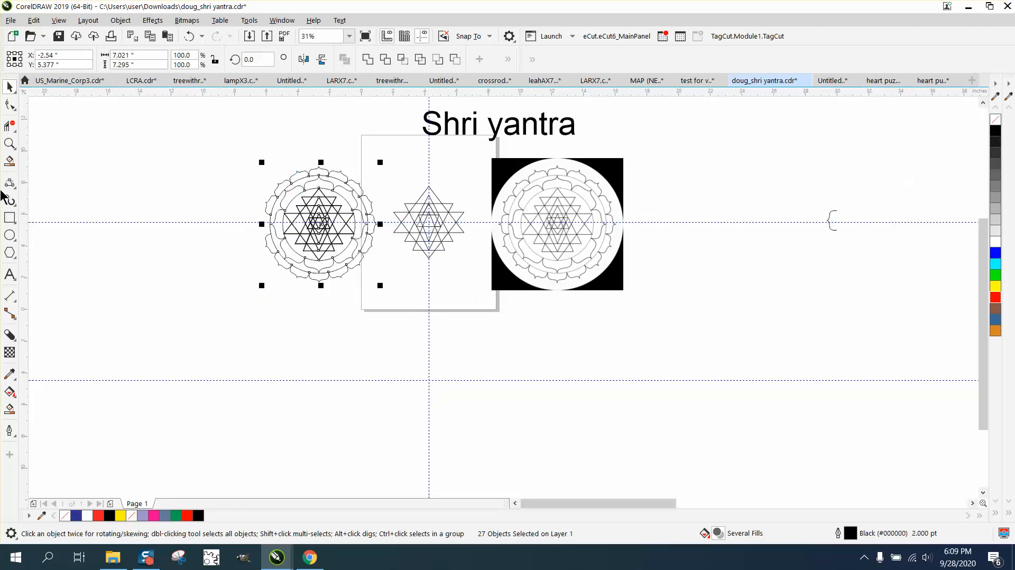
Step: Undo that move and place the mandala left of the page beside the yantra instead
click(10, 143)
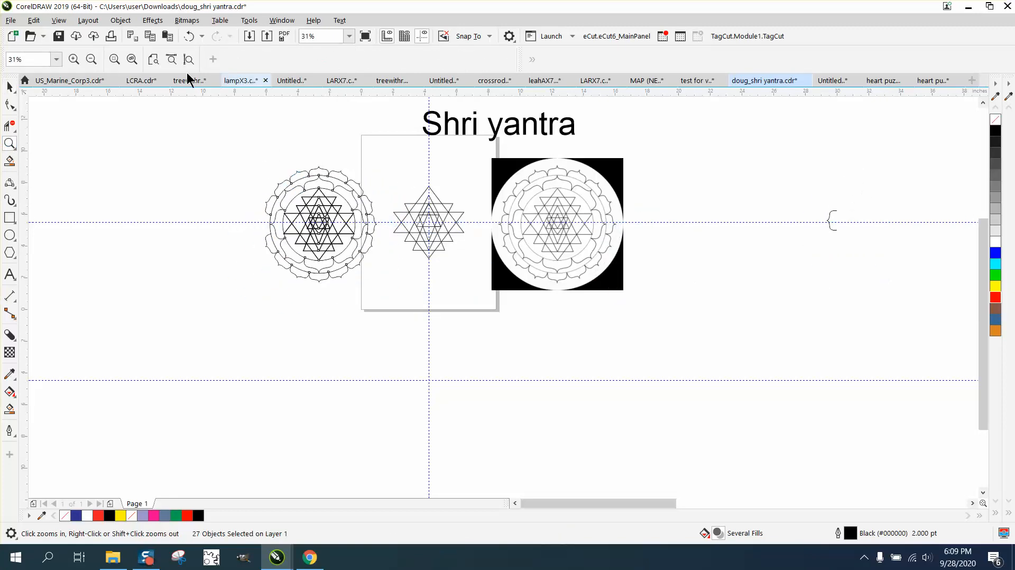
click(188, 35)
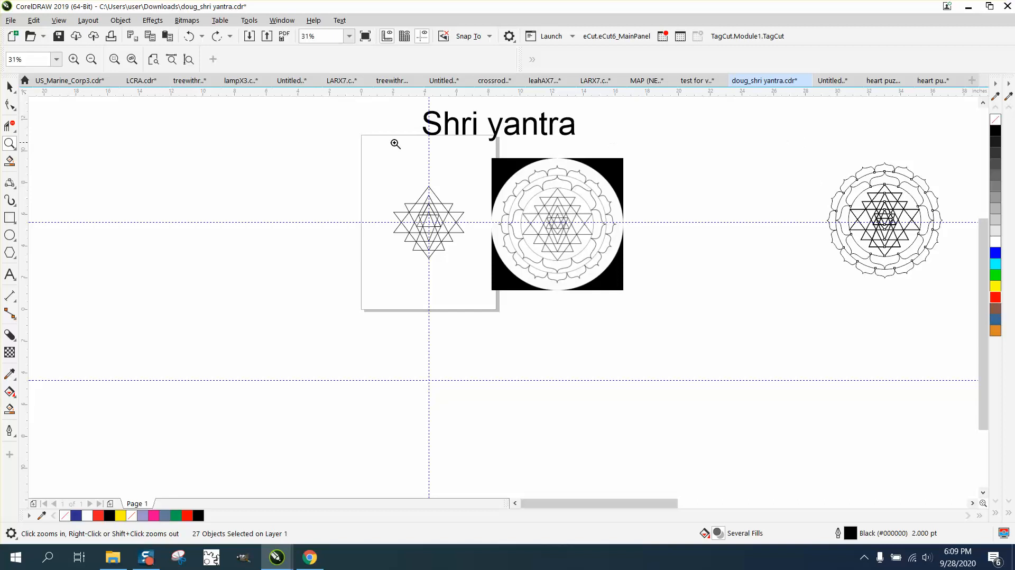
click(9, 87)
drag(803, 141, 887, 346)
drag(731, 224, 177, 225)
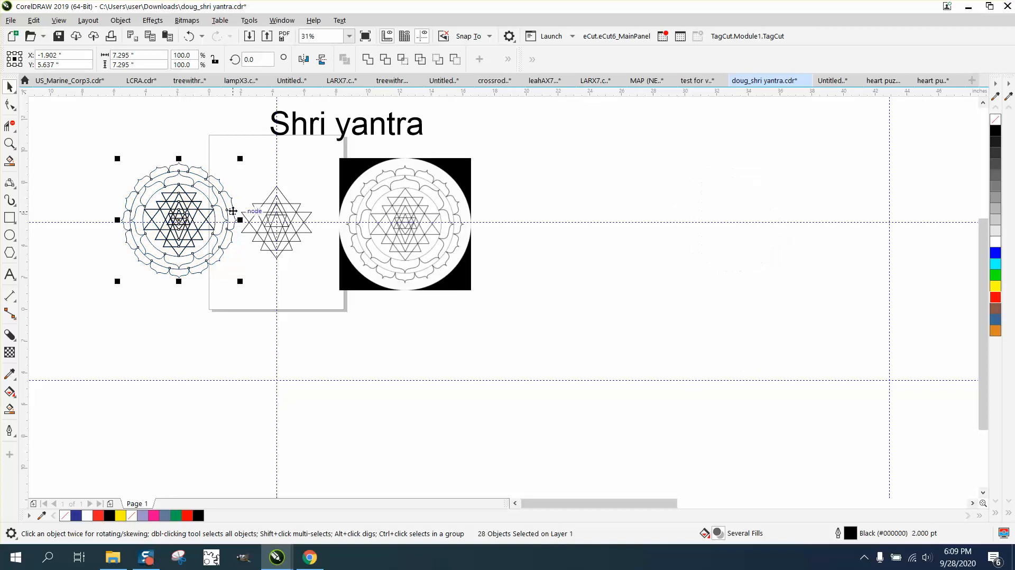